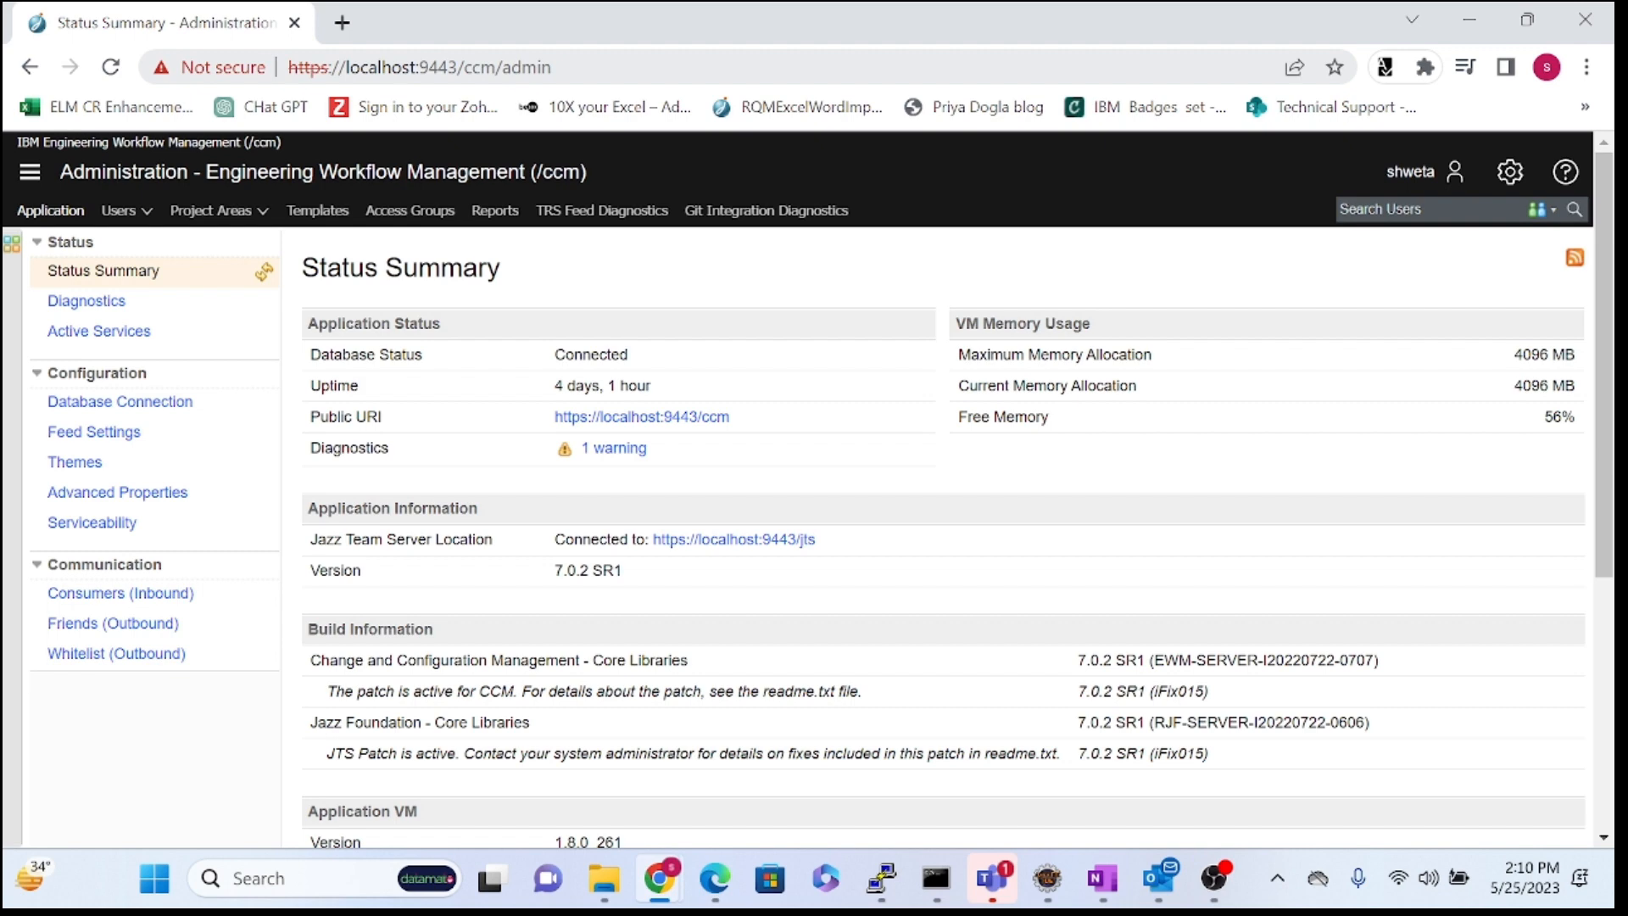
# - Change the address from ccm/admin to jts/admin to load the Jazz Team Server administration home
pyautogui.moveTo(554, 68); pyautogui.dragTo(464, 68)
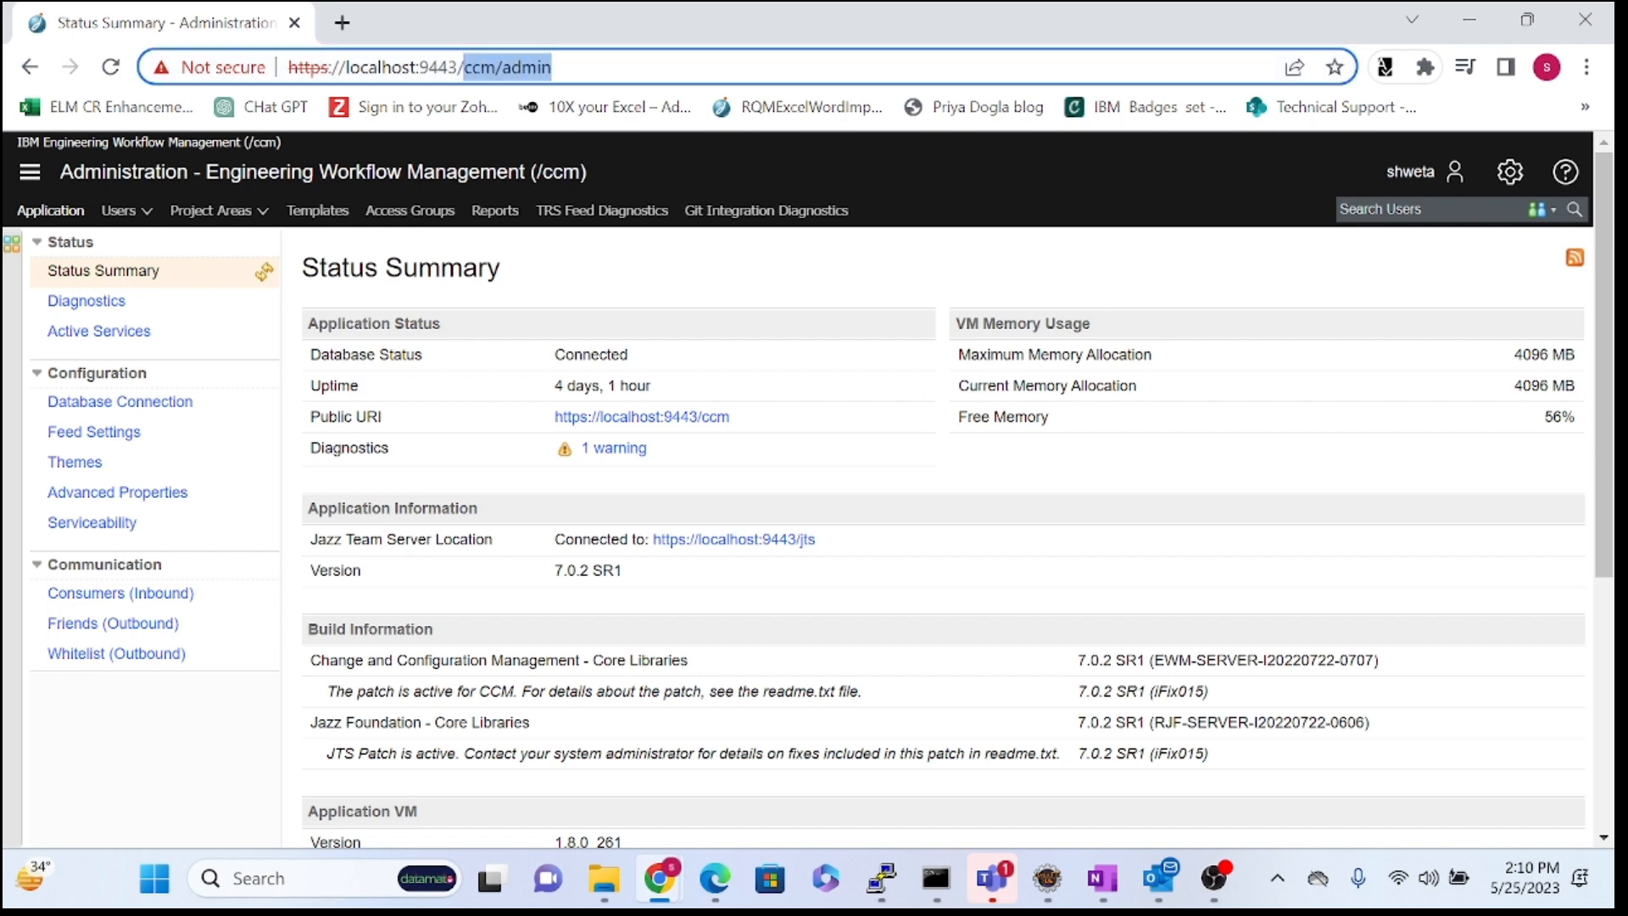
pyautogui.press('BackSpace')
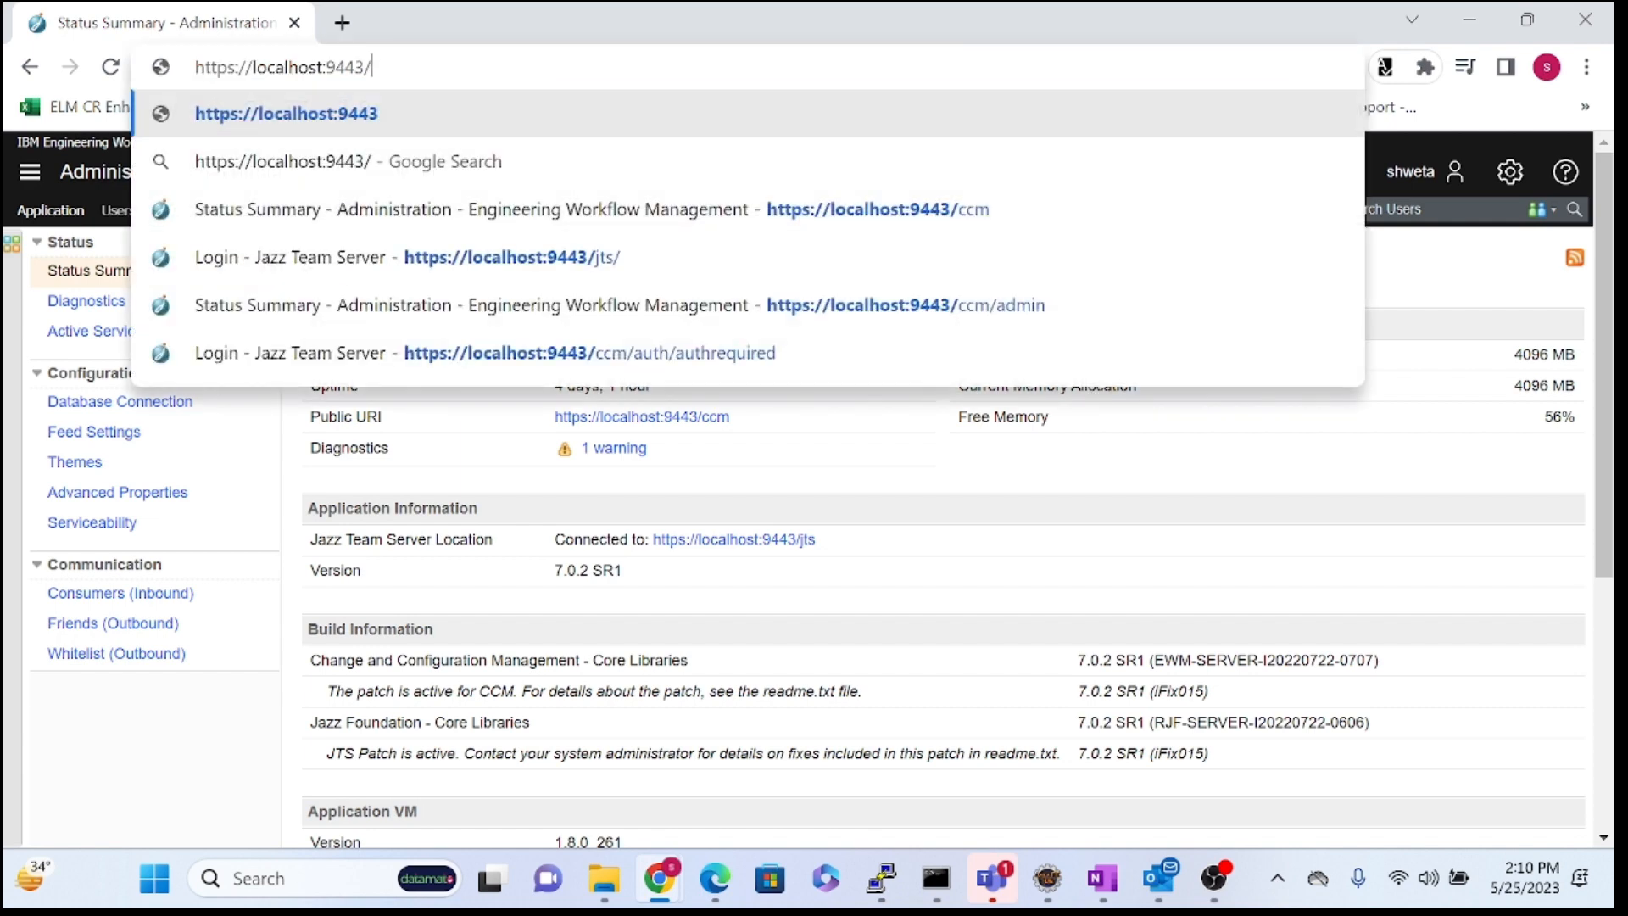
pyautogui.write('jts/ad')
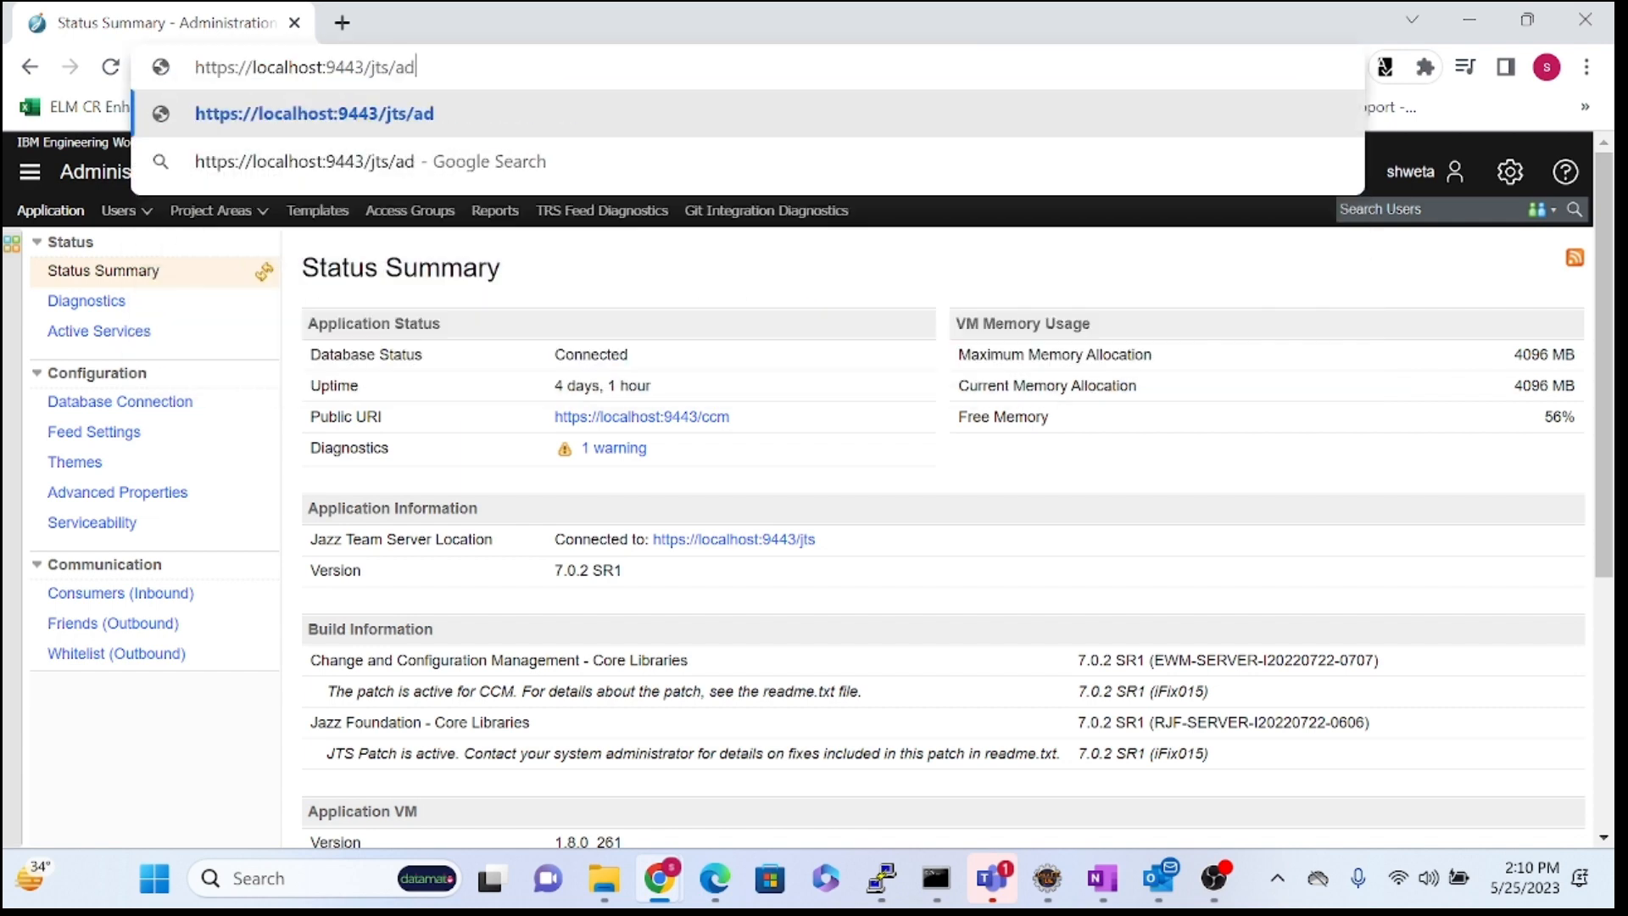
pyautogui.write('min')
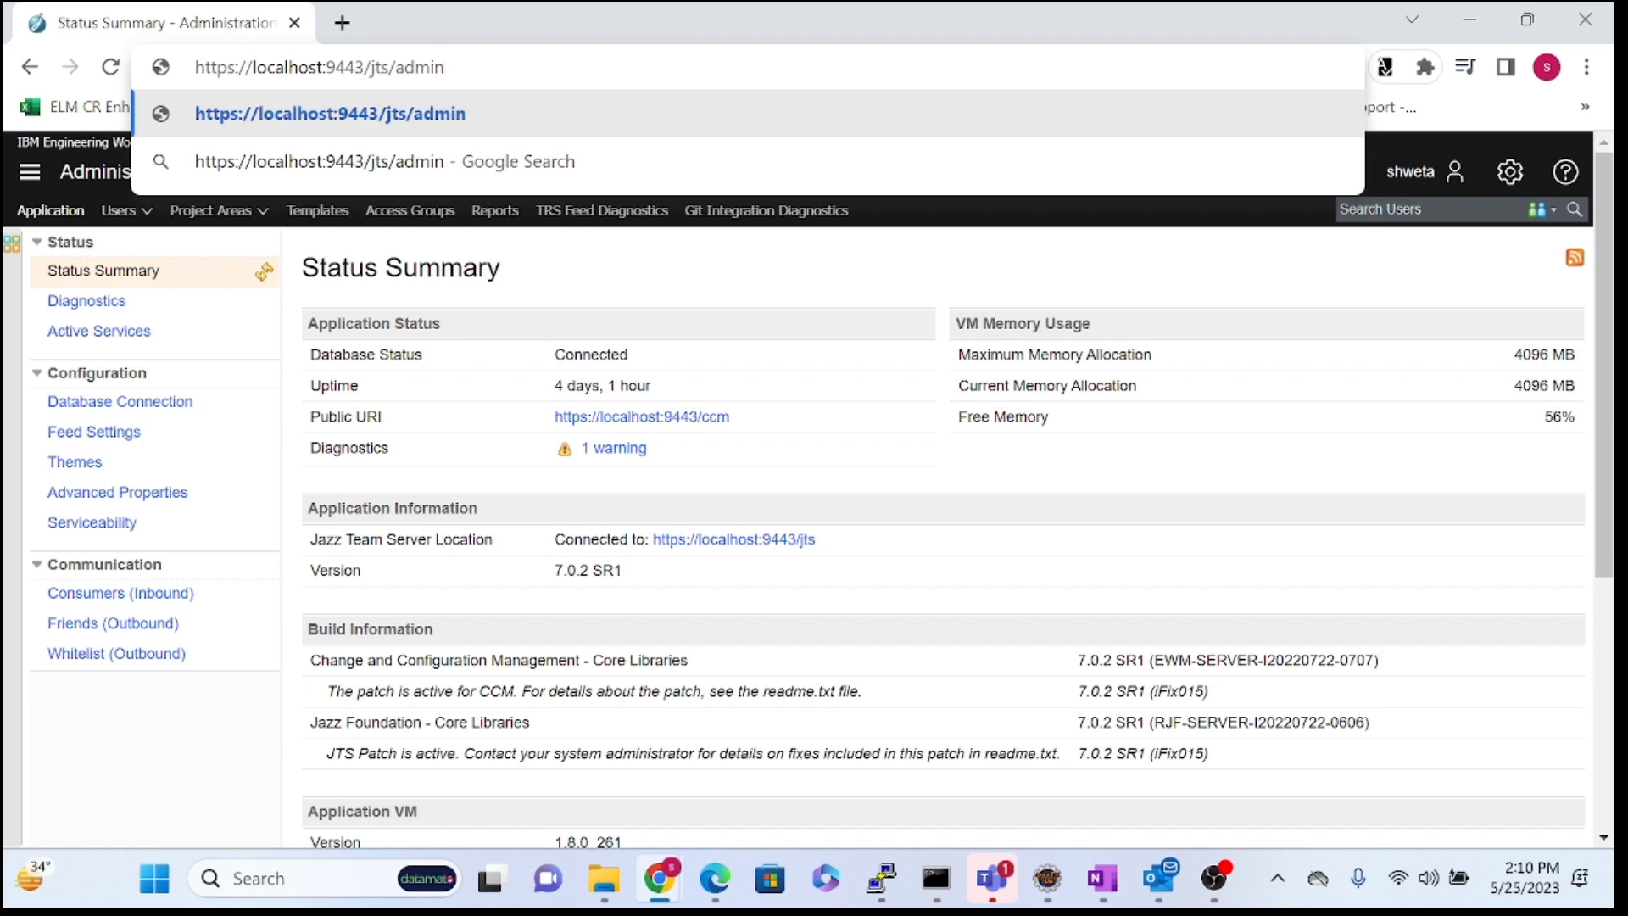
pyautogui.press('Return')
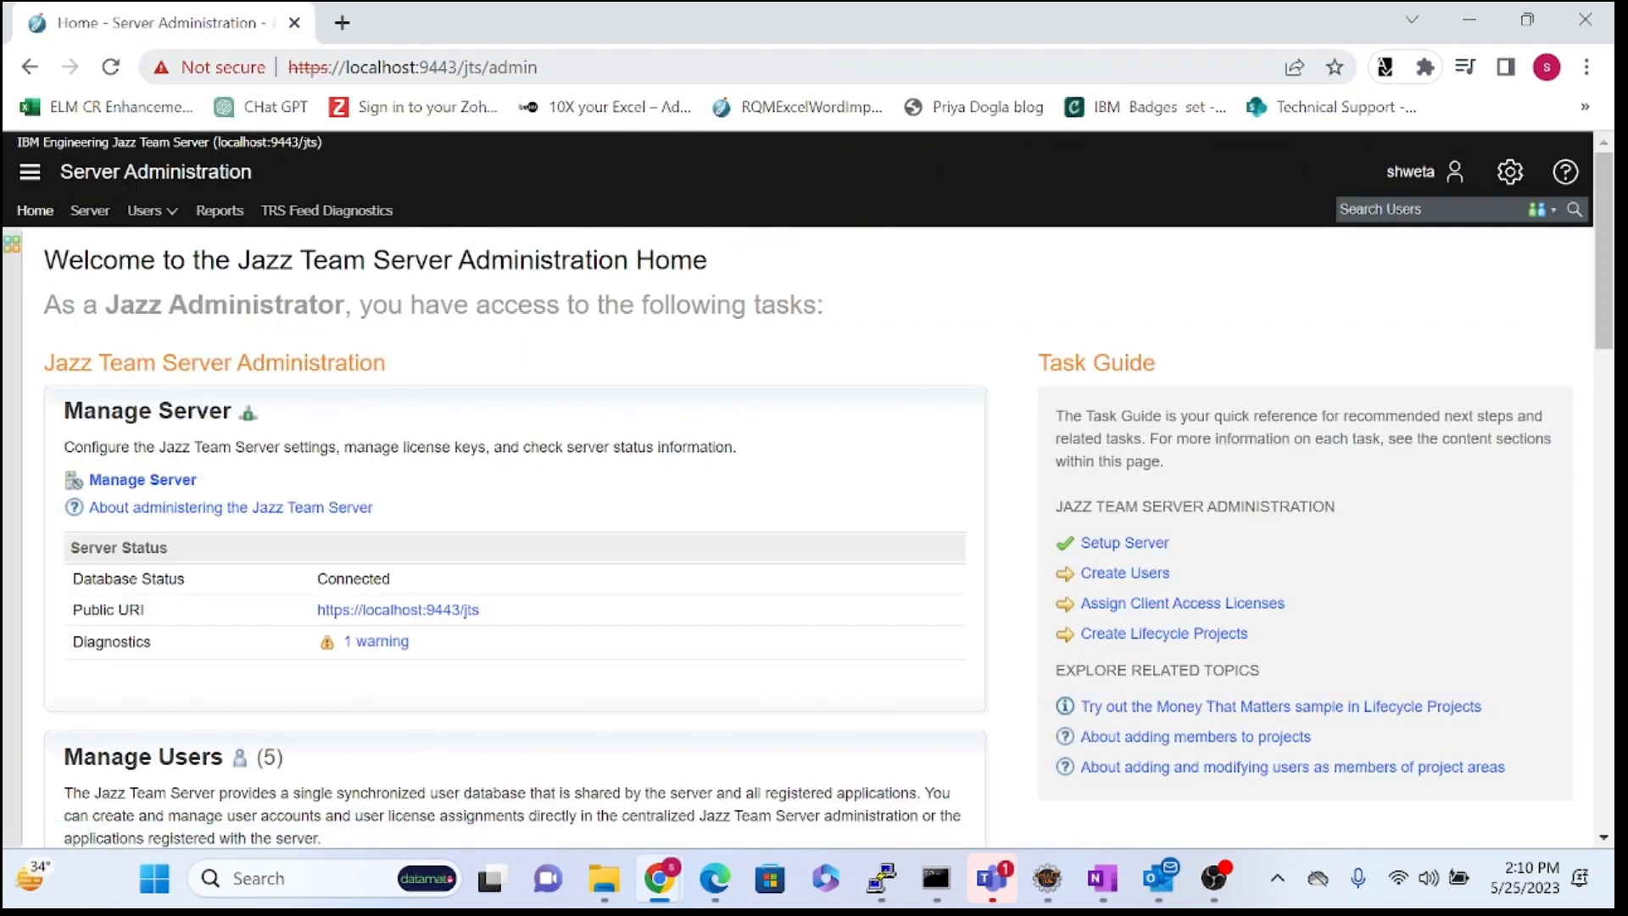
# - Replace 'jts/admin' at the end of the address with 'ccm/web'
pyautogui.moveTo(463, 67); pyautogui.dragTo(527, 67)
pyautogui.click(540, 67)
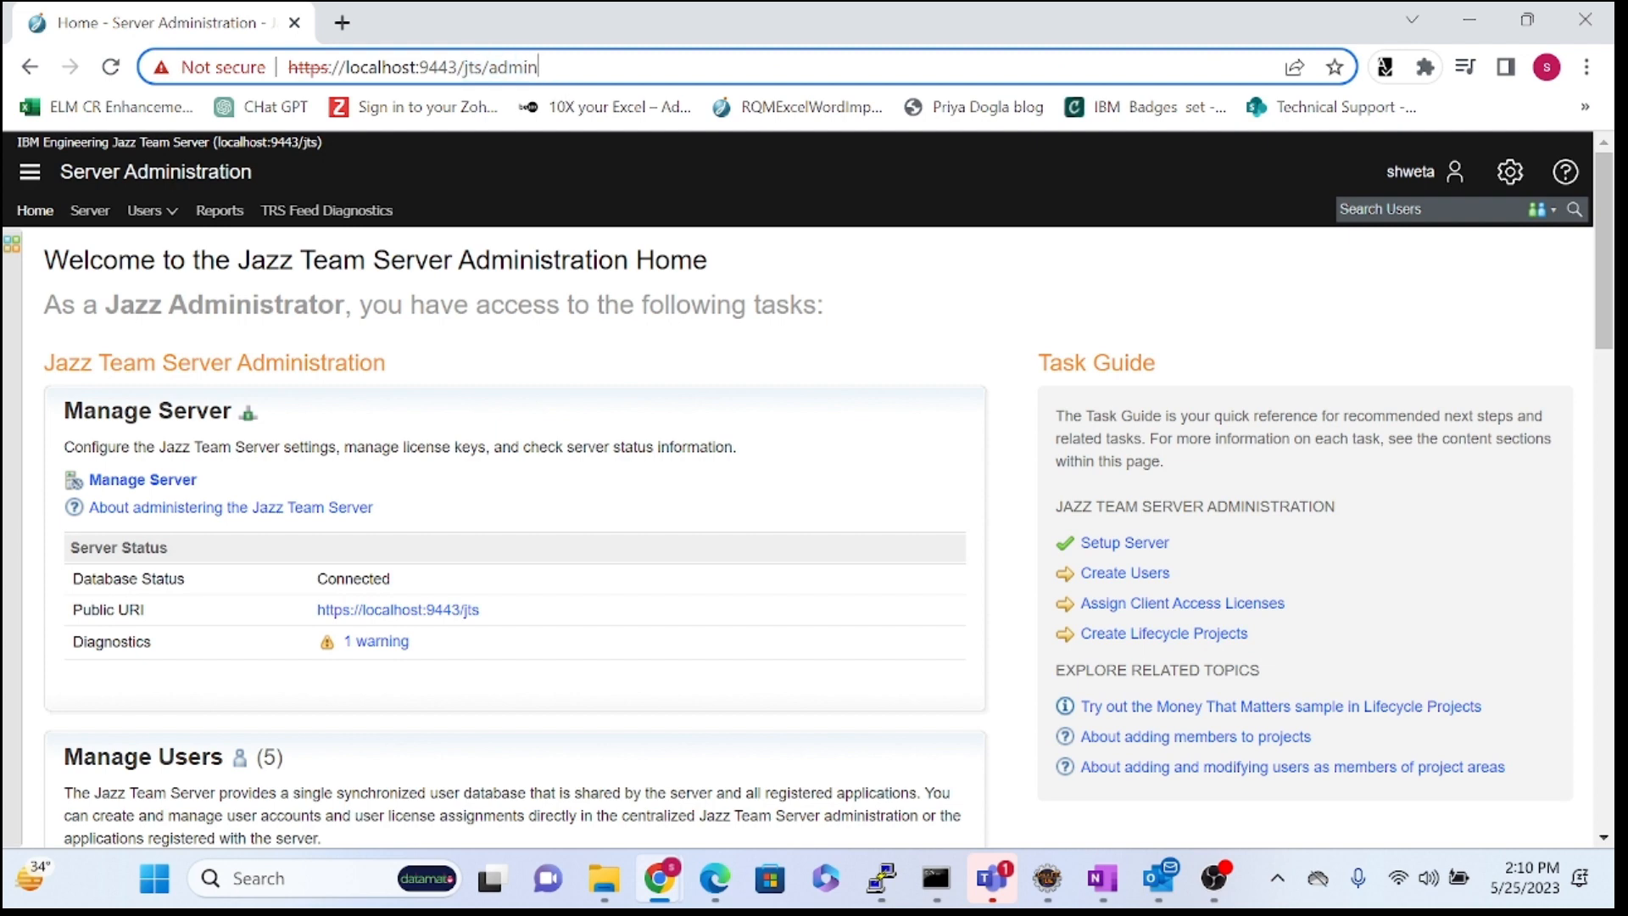
pyautogui.moveTo(463, 67); pyautogui.dragTo(537, 67)
pyautogui.click(539, 67)
pyautogui.press('BackSpace')
pyautogui.press('BackSpace')
pyautogui.press('BackSpace')
pyautogui.press('BackSpace')
pyautogui.press('BackSpace')
pyautogui.press('BackSpace')
pyautogui.press('BackSpace')
pyautogui.press('BackSpace')
pyautogui.press('BackSpace')
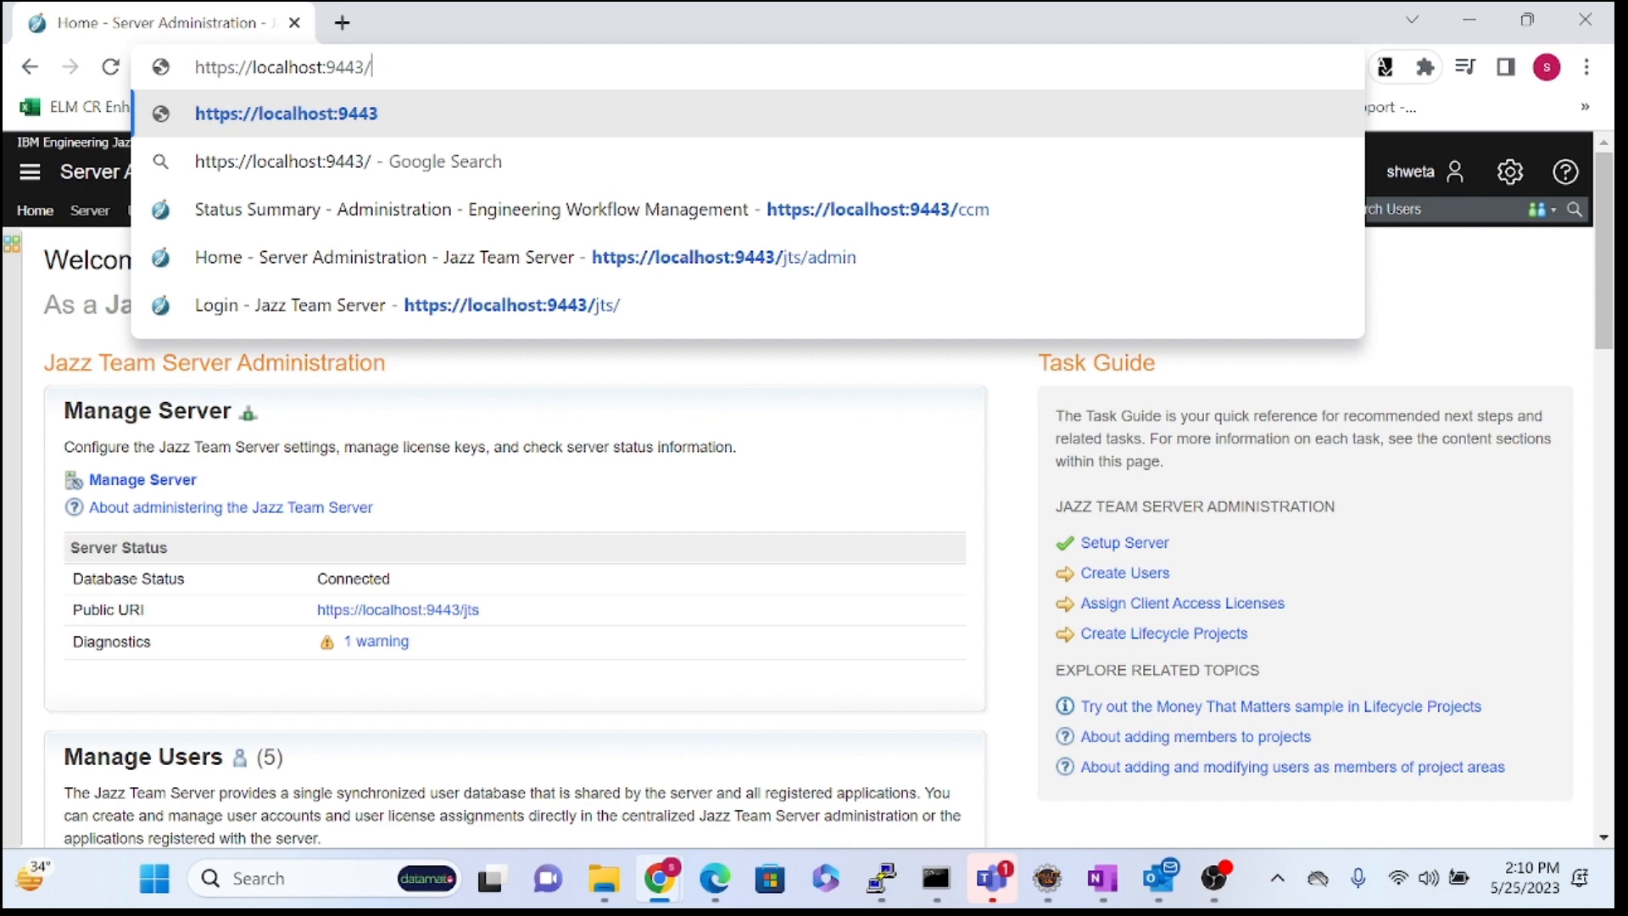
pyautogui.write('ccm')
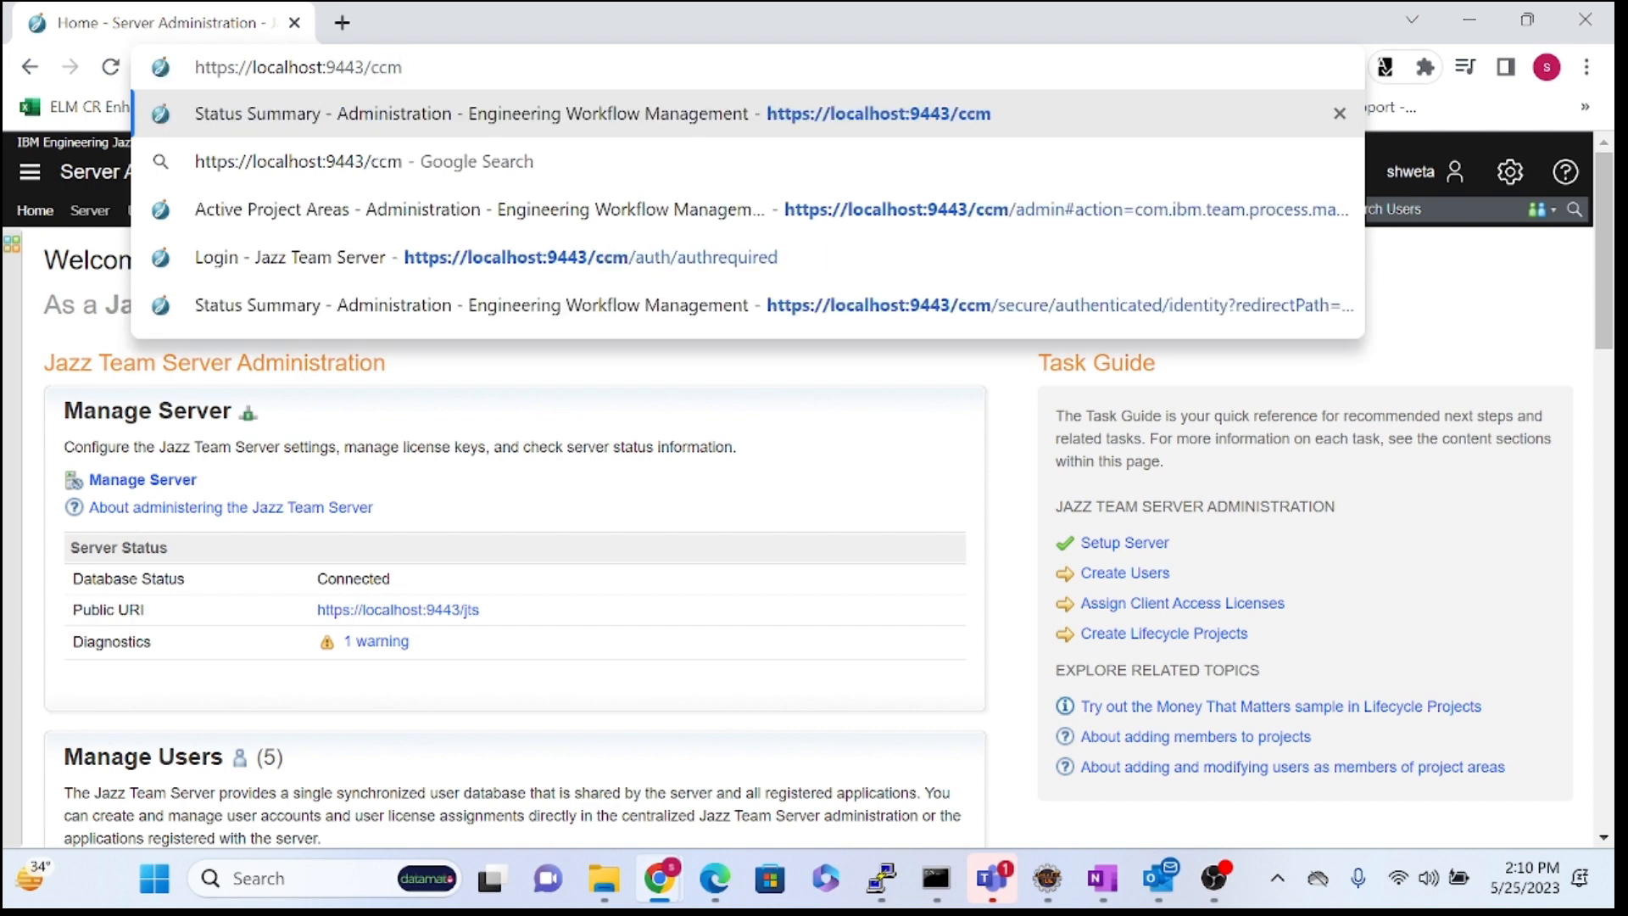
pyautogui.write('/')
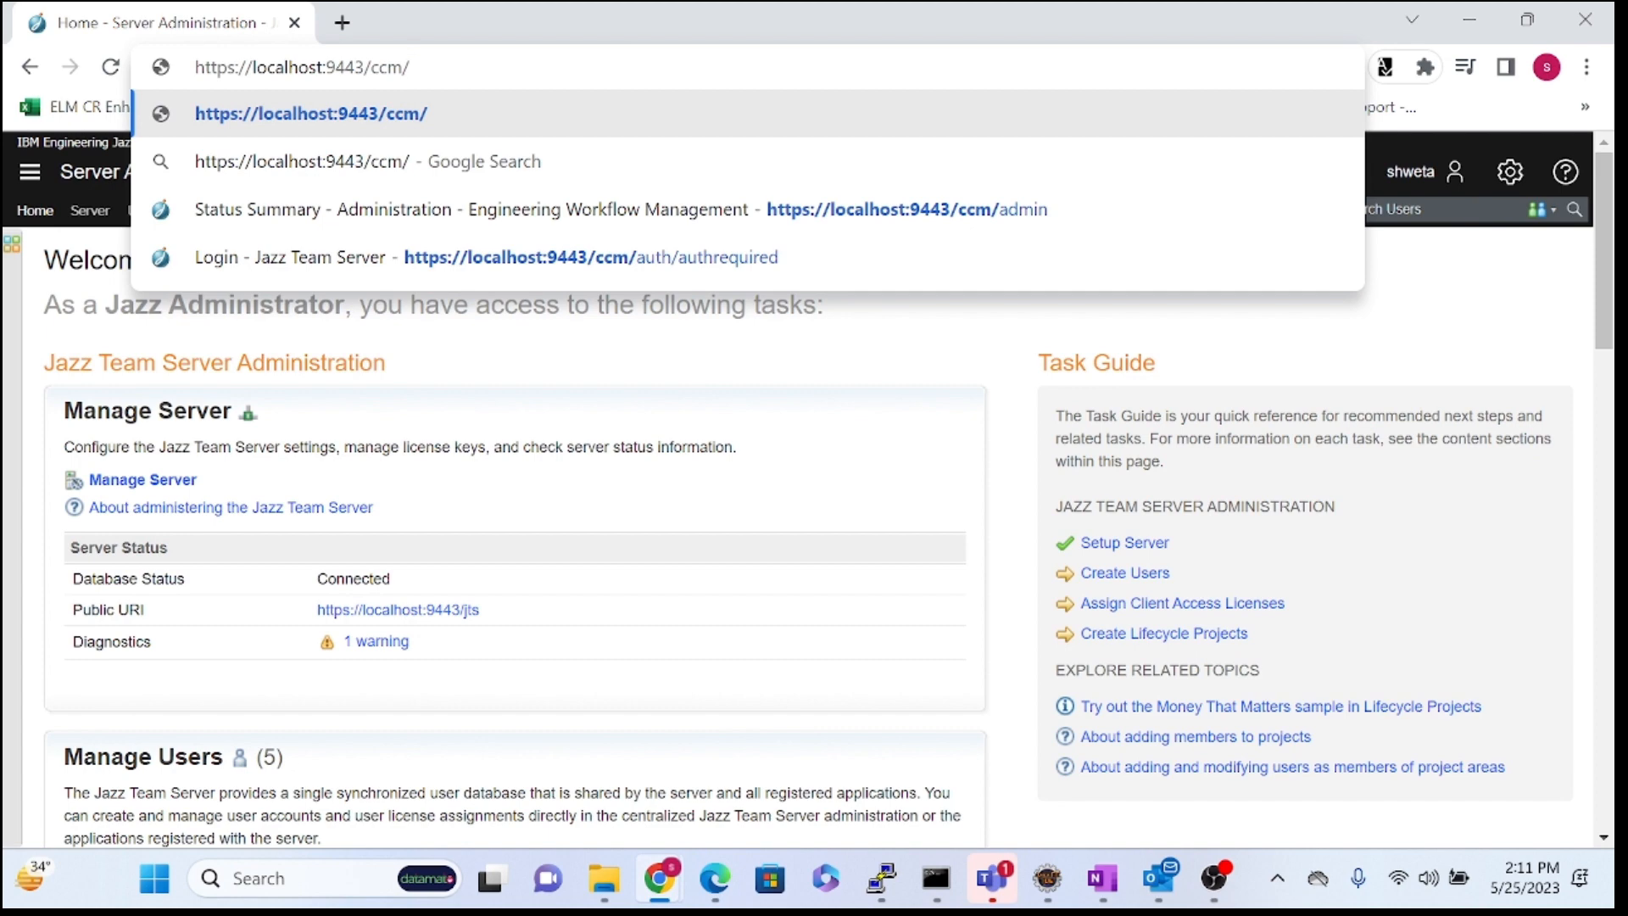
pyautogui.write('web')
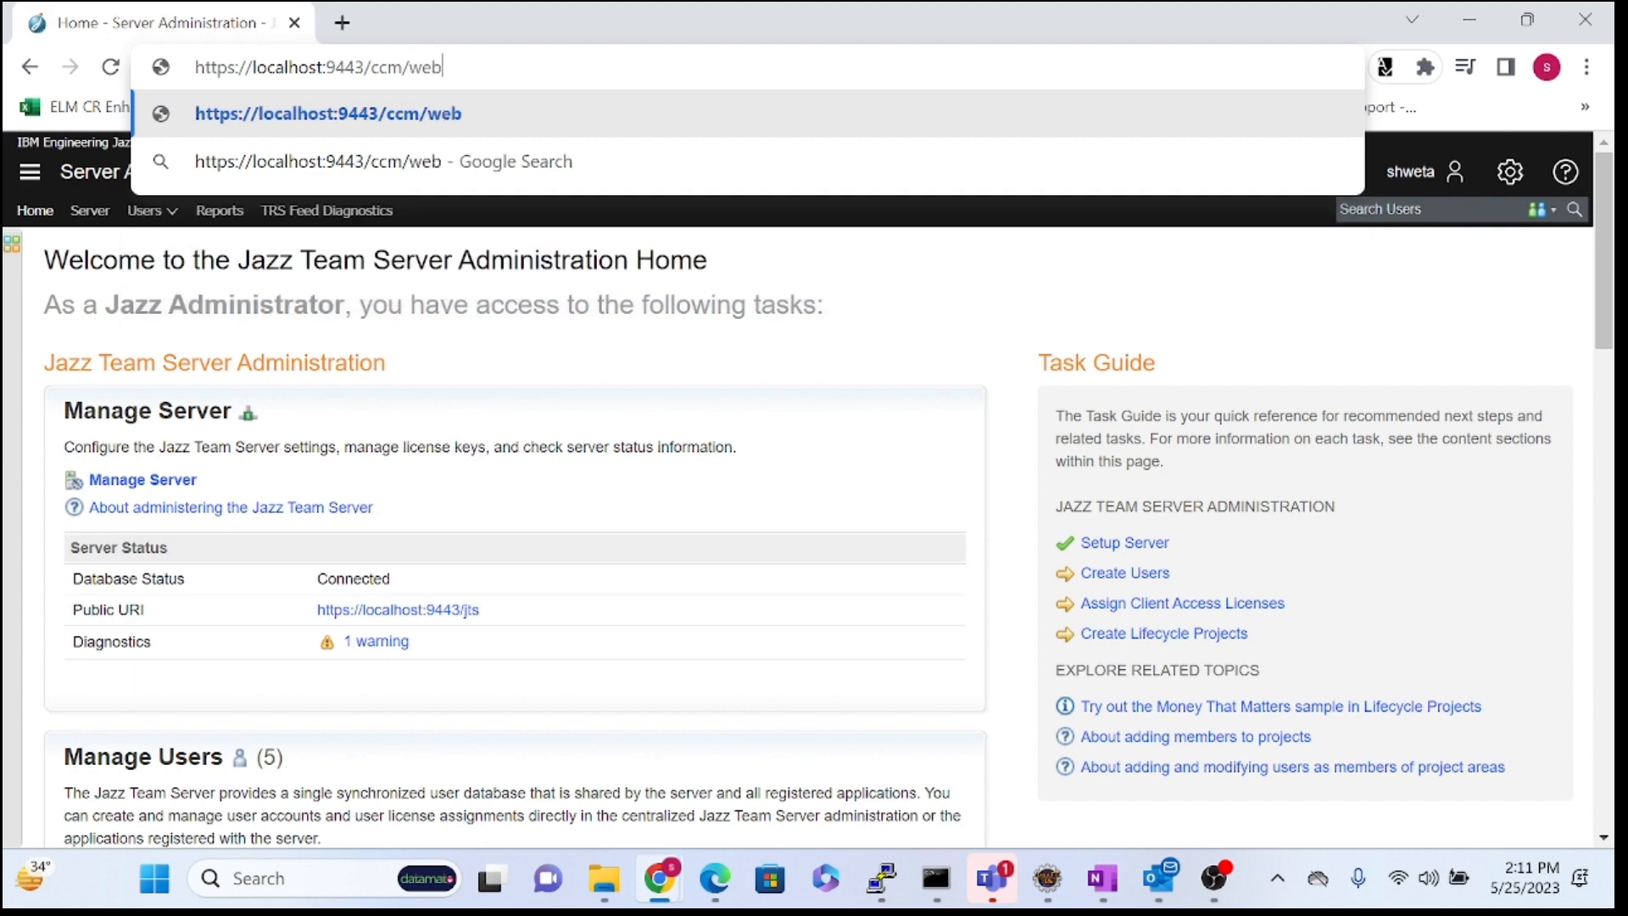
# - Load the empty ccm/web All Projects page, then switch the address to ccm/admin
pyautogui.press('Return')
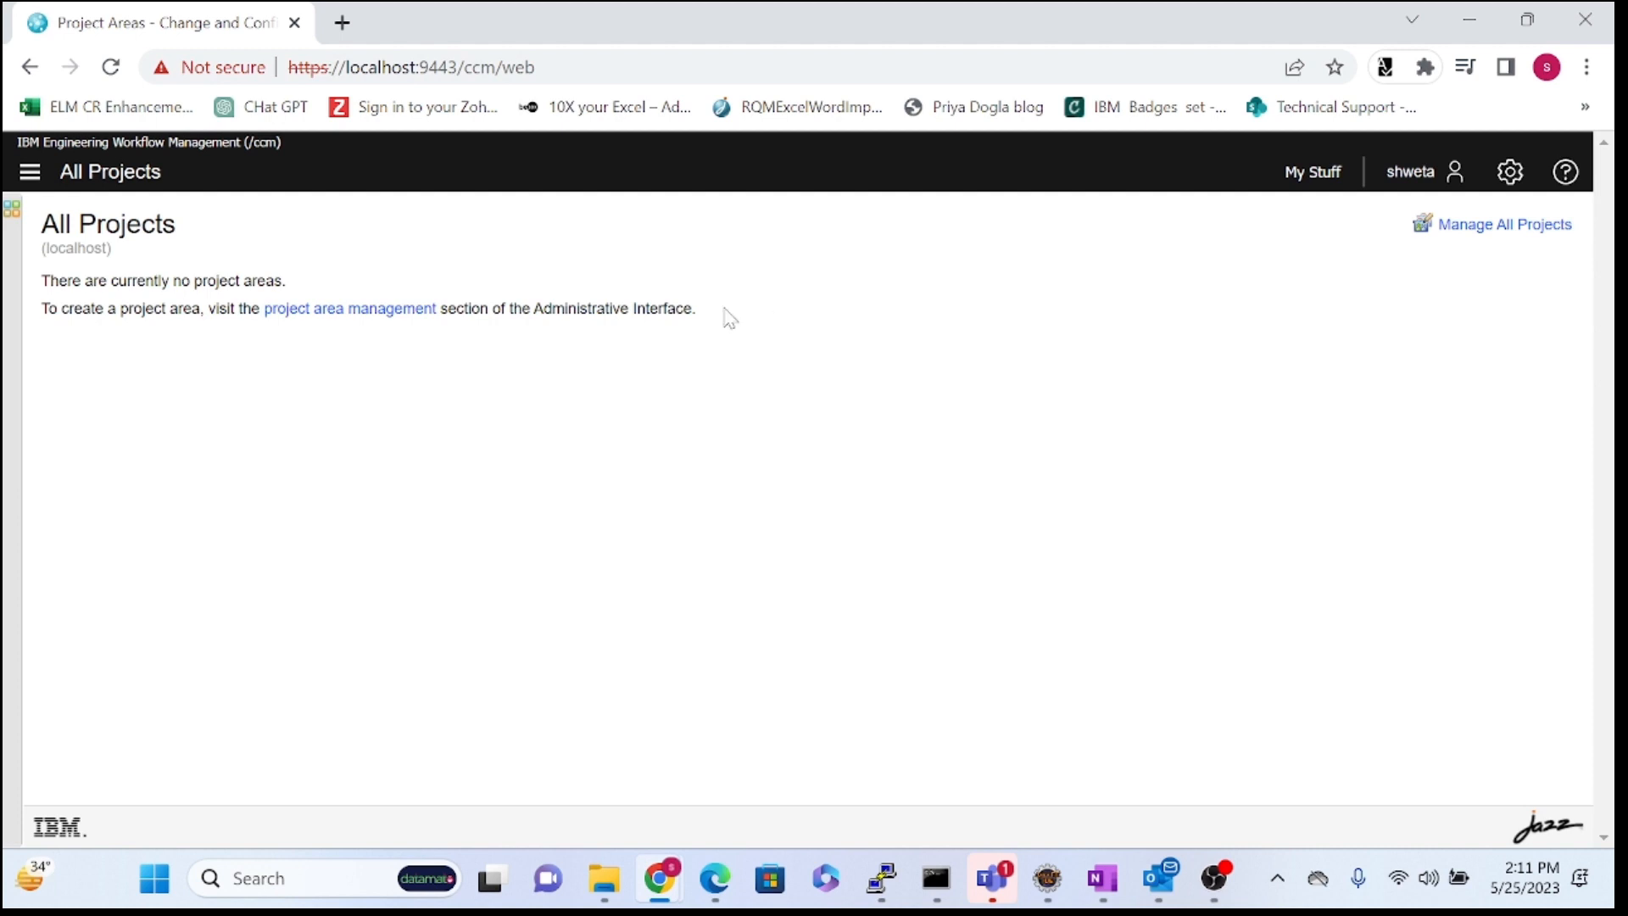
pyautogui.doubleClick(519, 67)
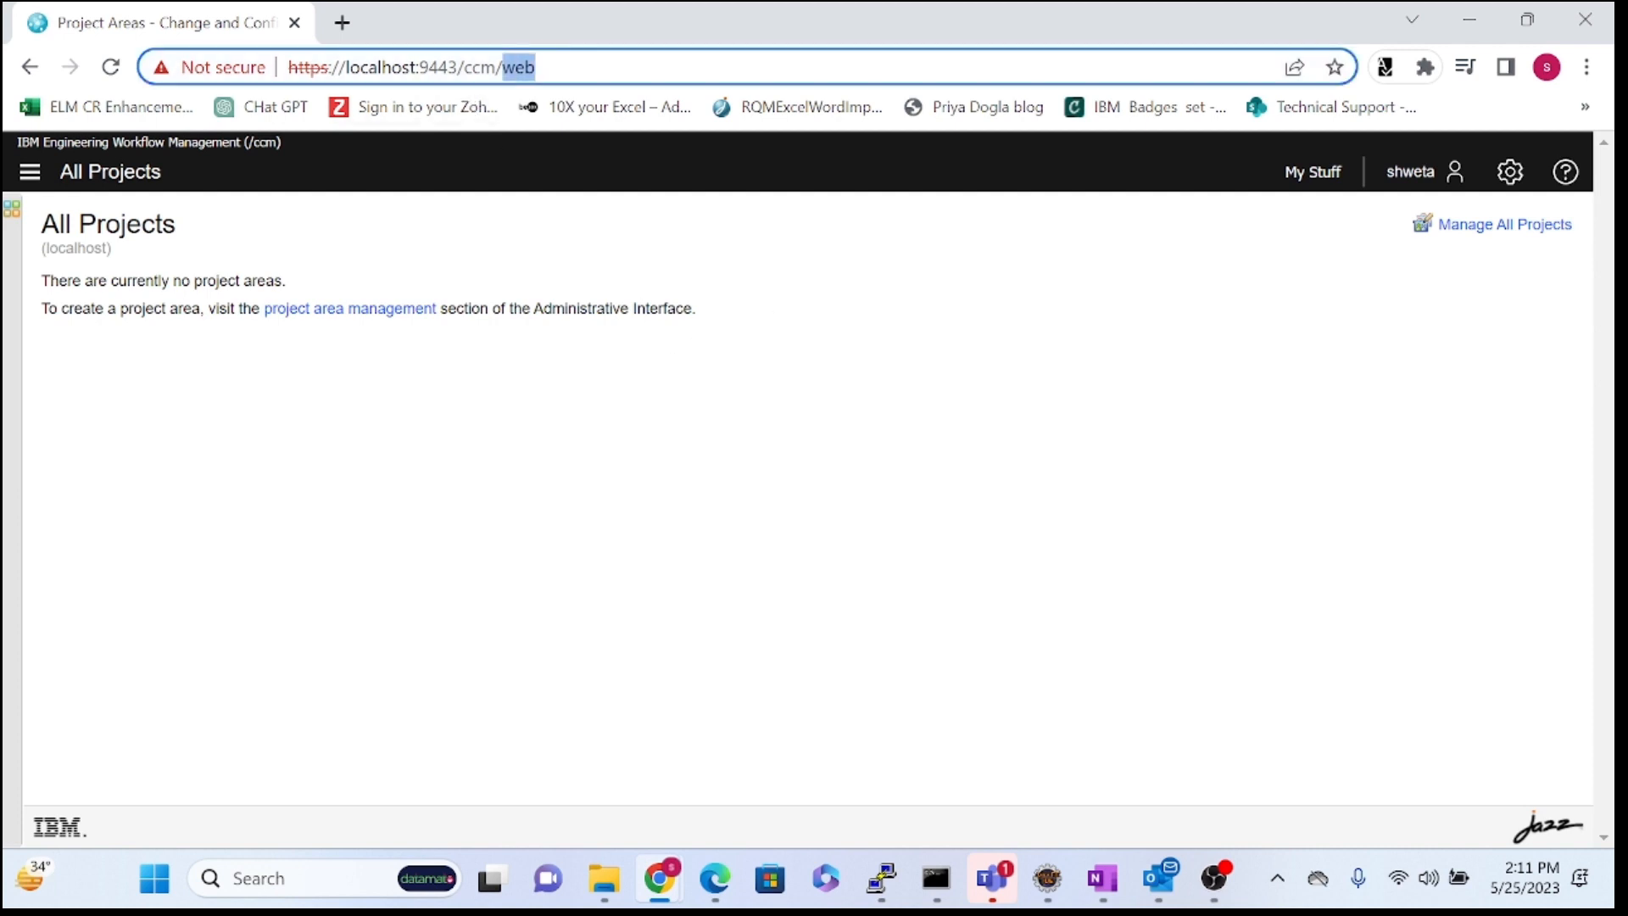
pyautogui.write('admin')
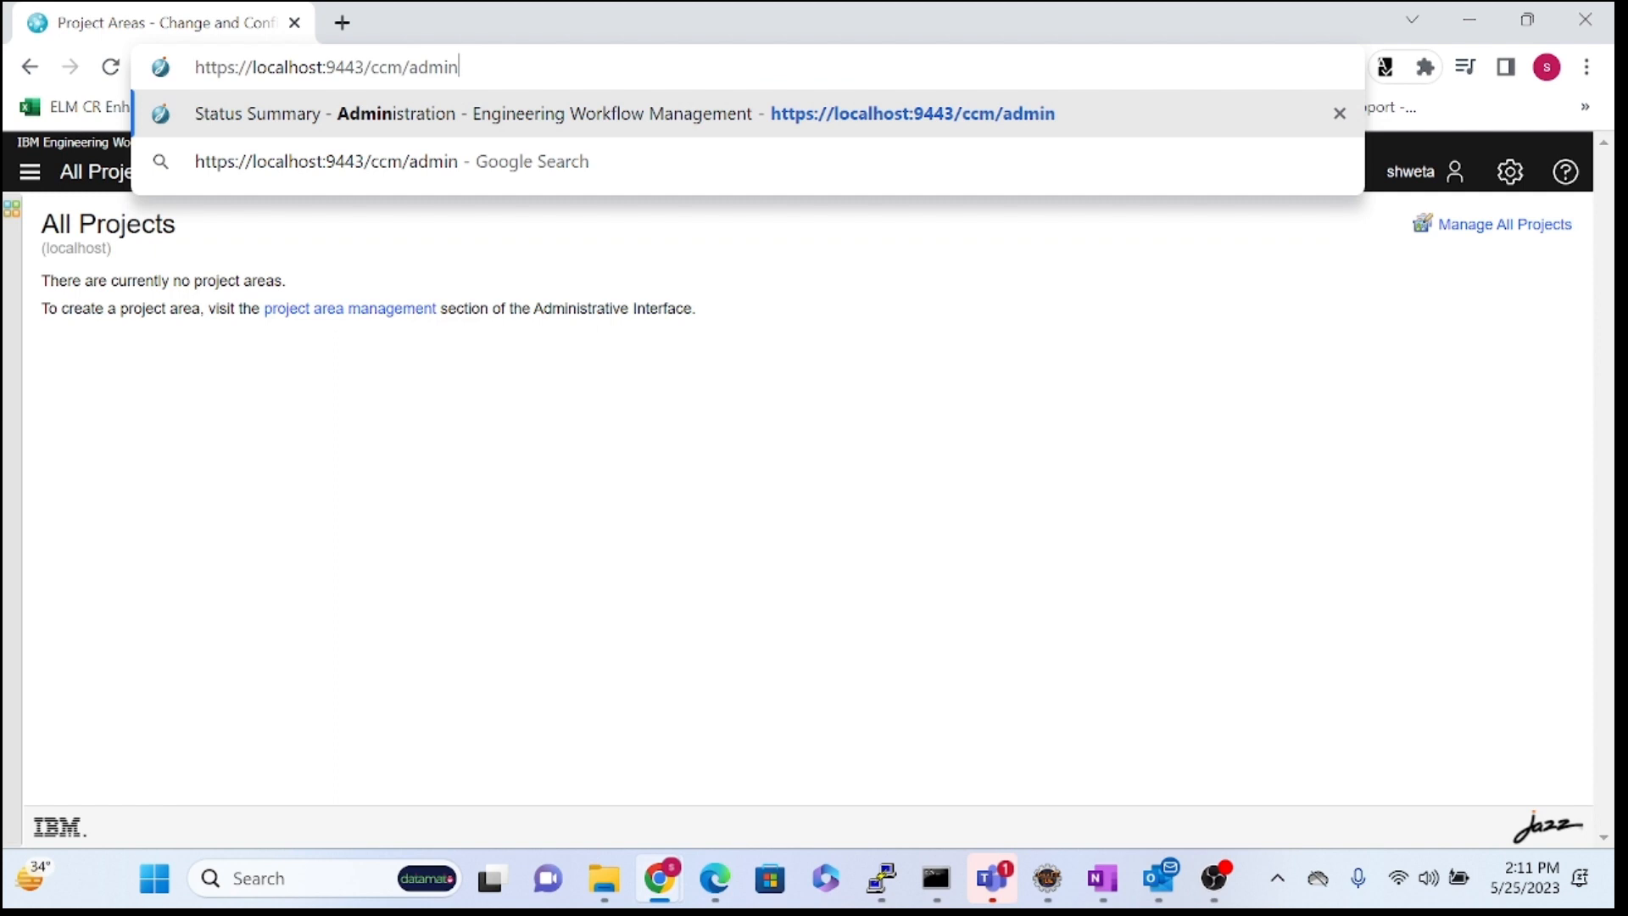
pyautogui.press('Return')
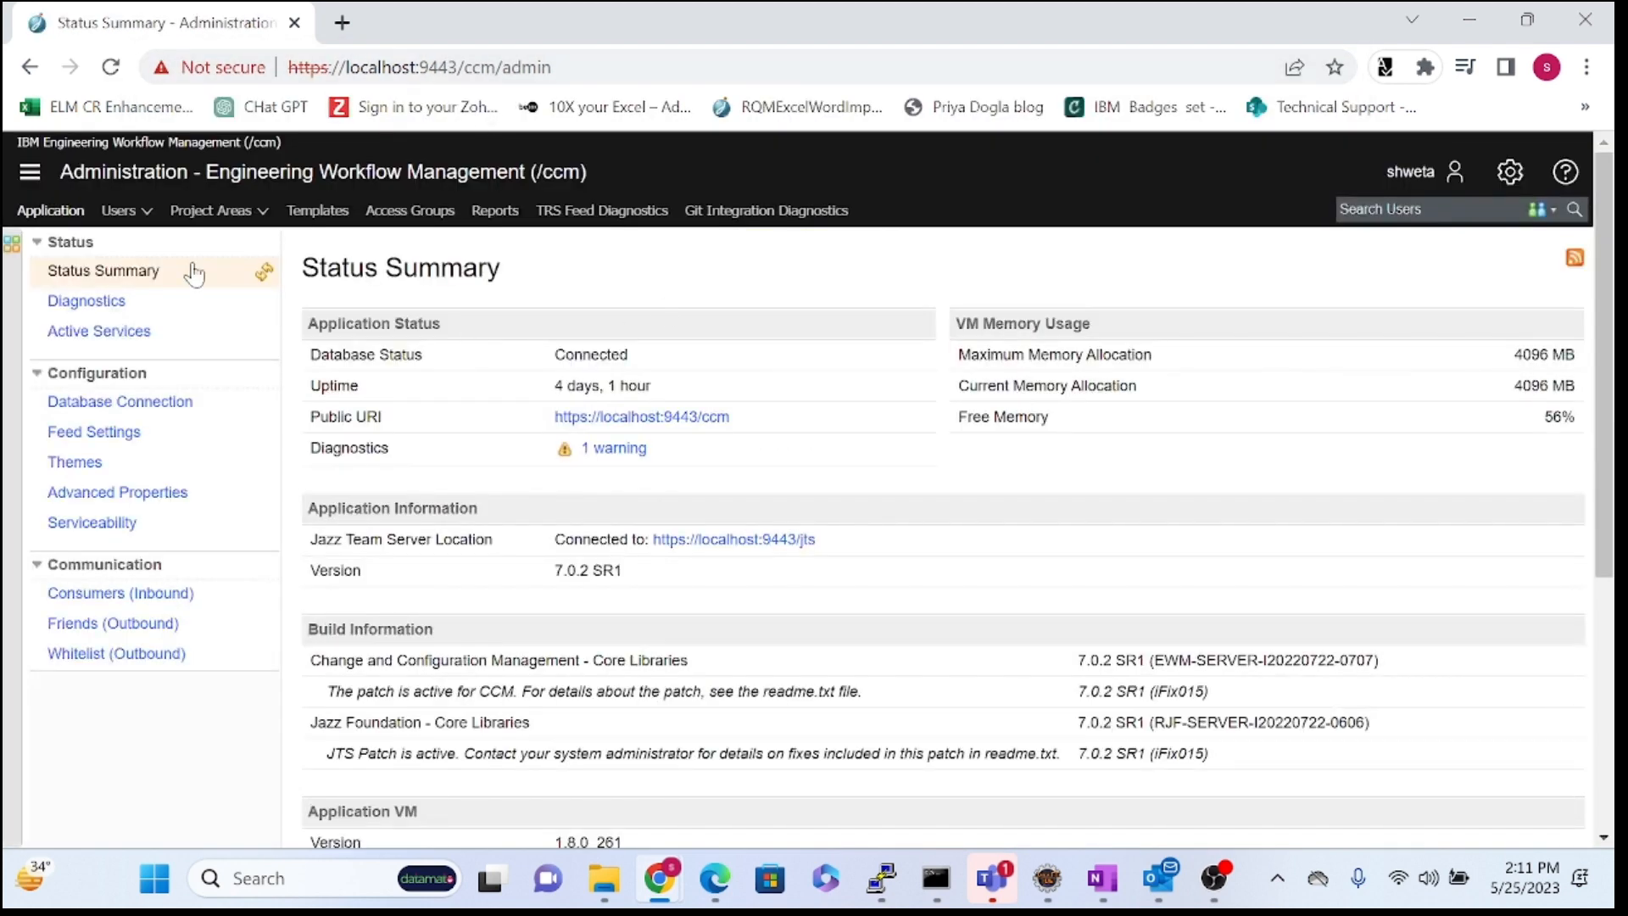
# - Visit the Status Summary, Database Connection, Active Services and Themes admin pages
pyautogui.click(66, 218)
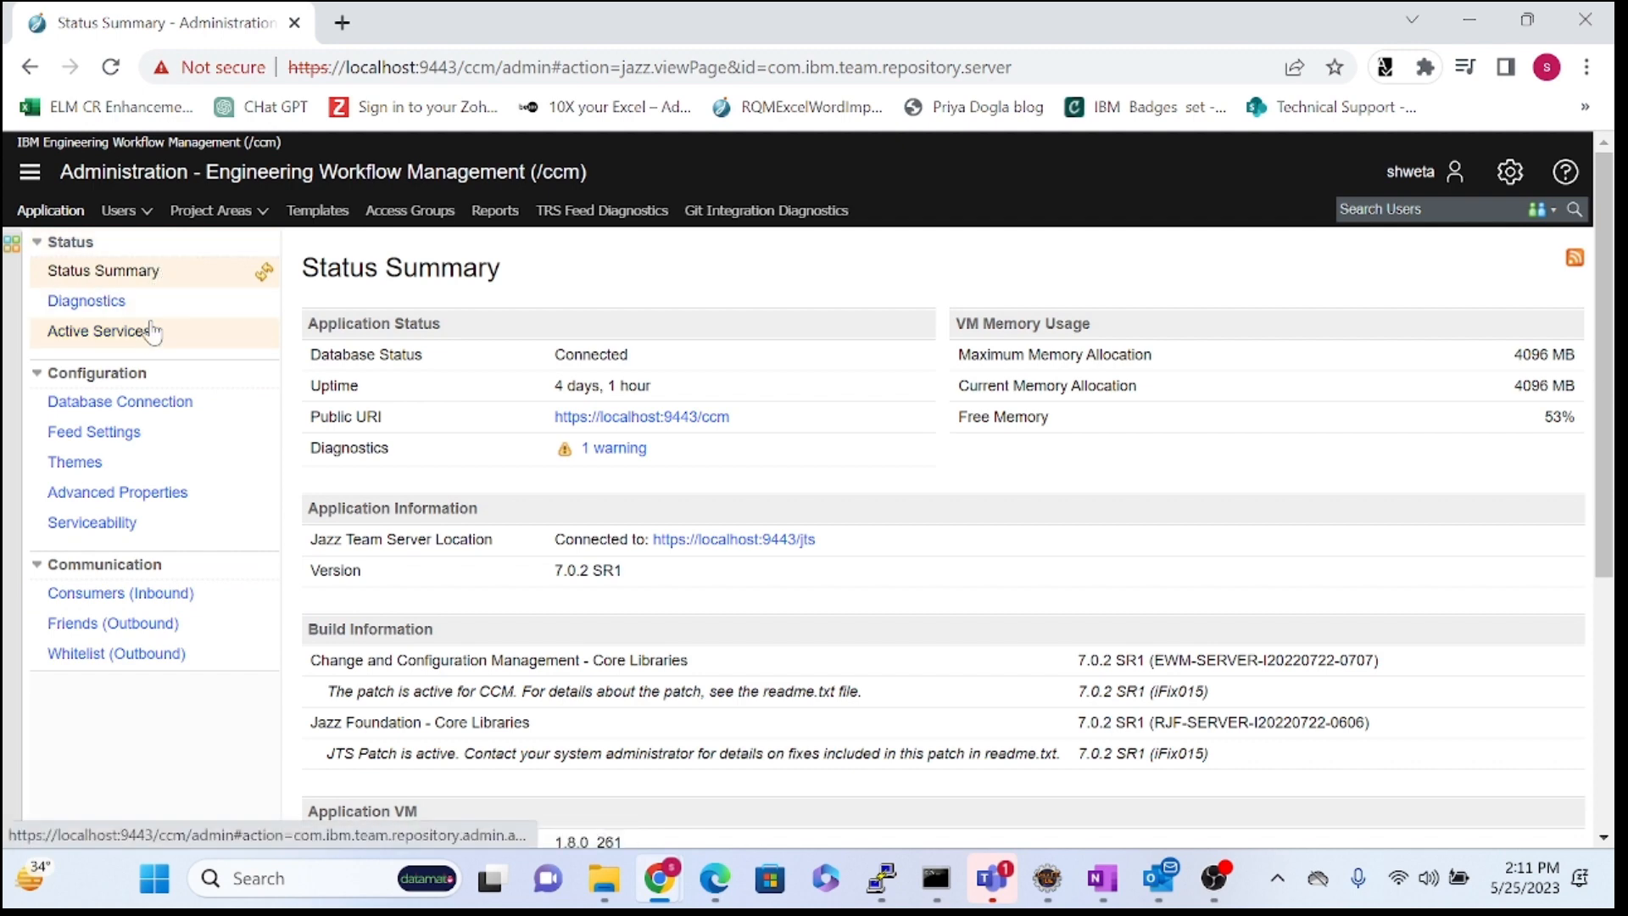
pyautogui.click(176, 407)
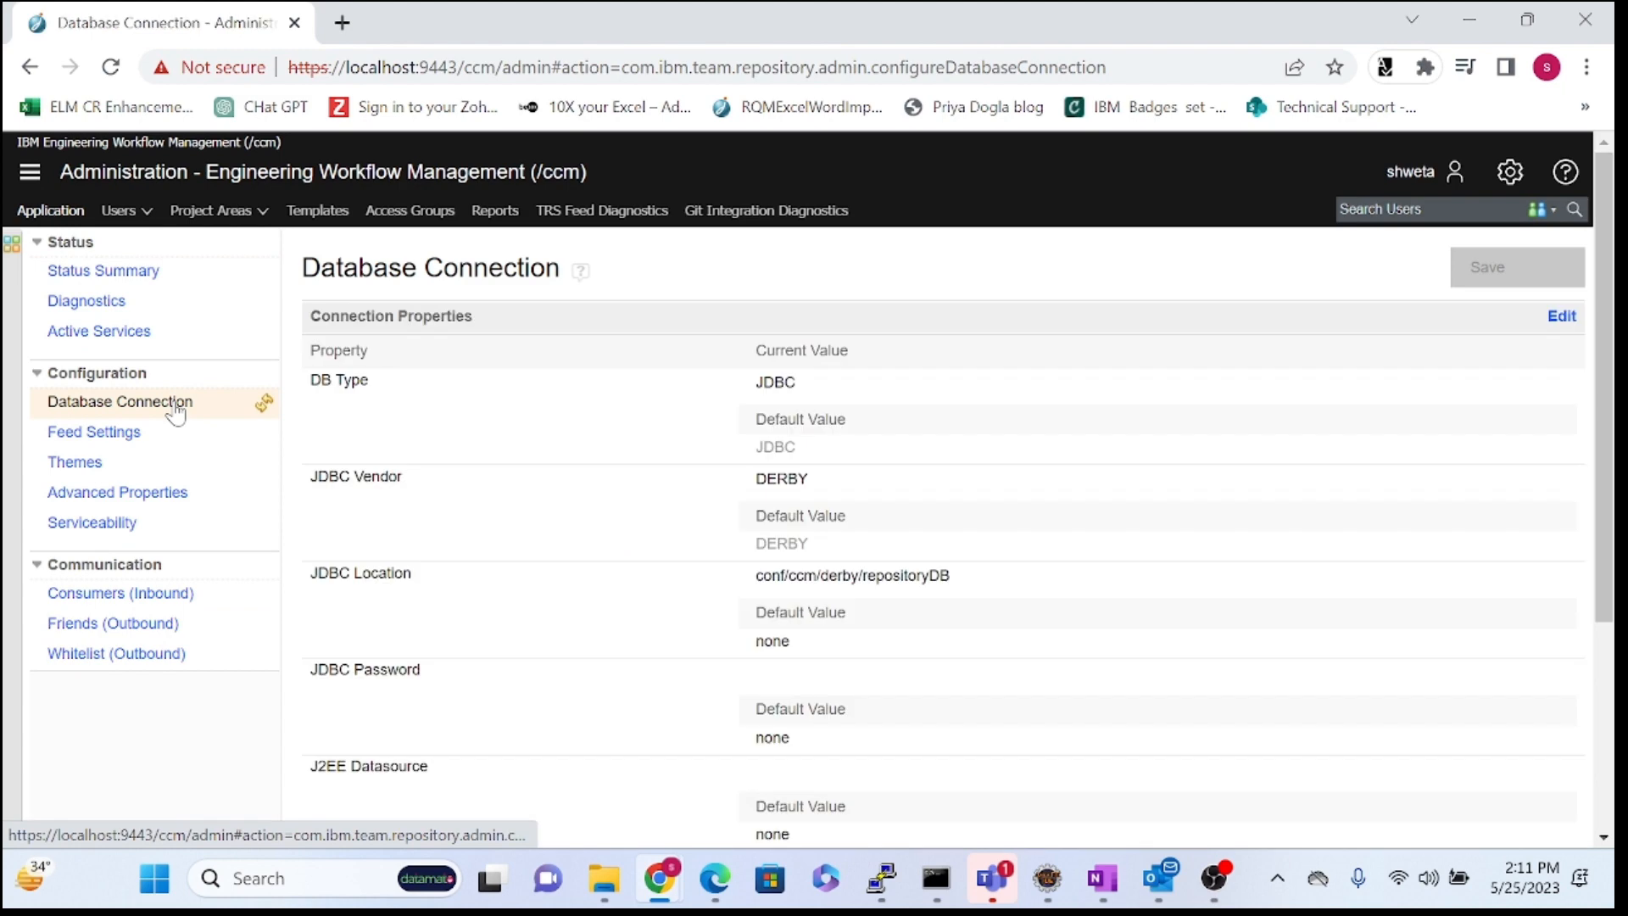
pyautogui.click(100, 337)
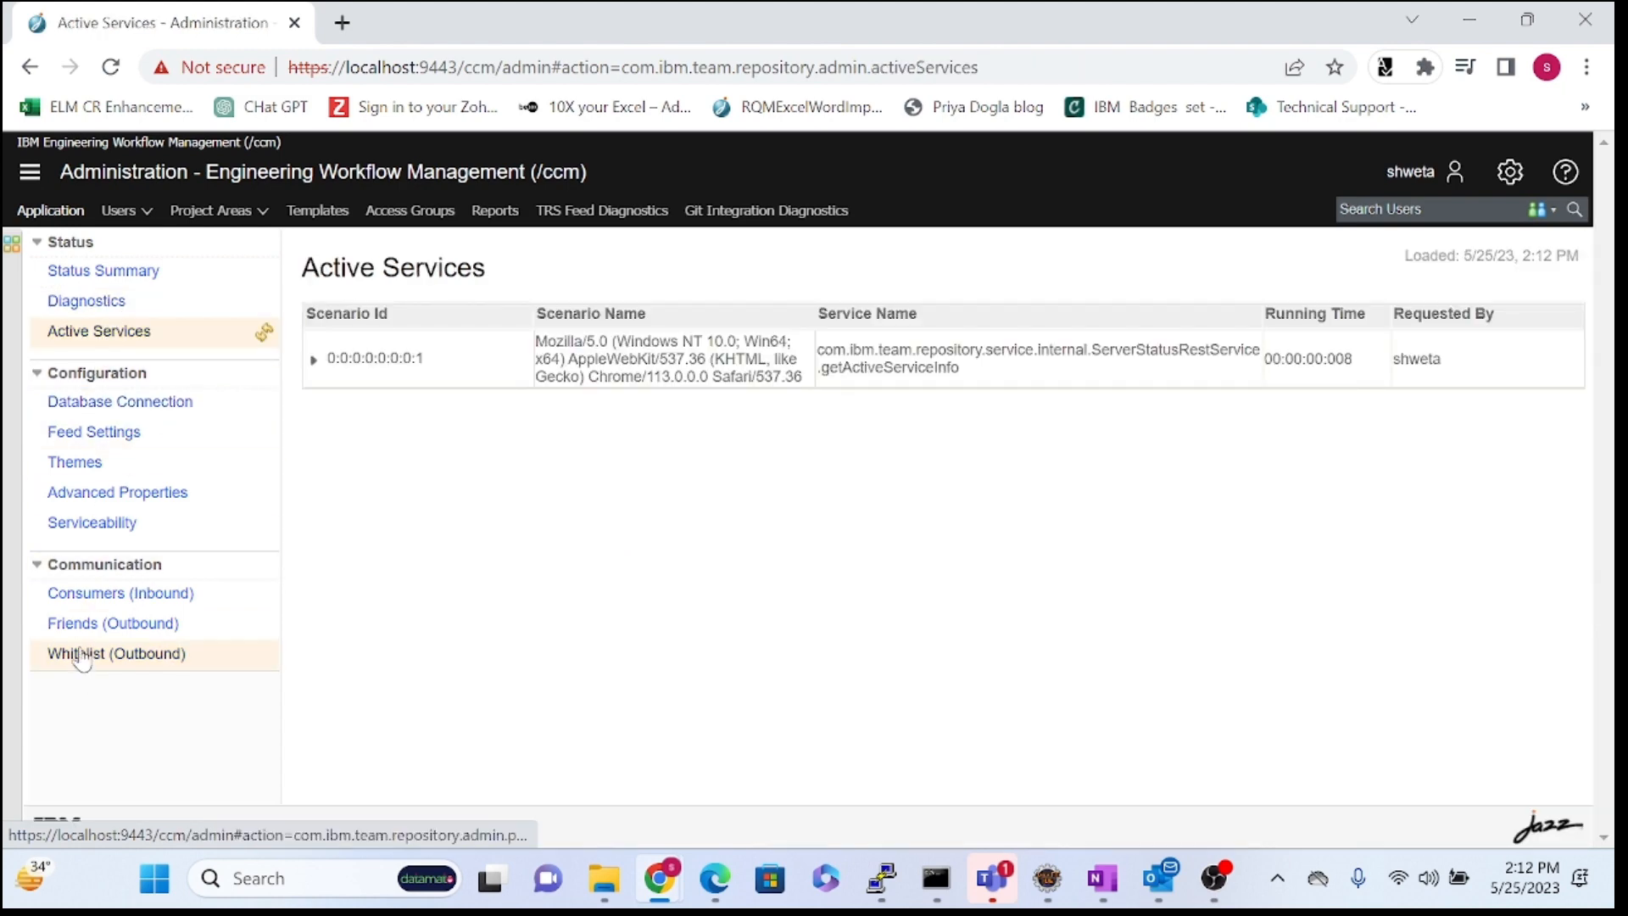
pyautogui.click(99, 468)
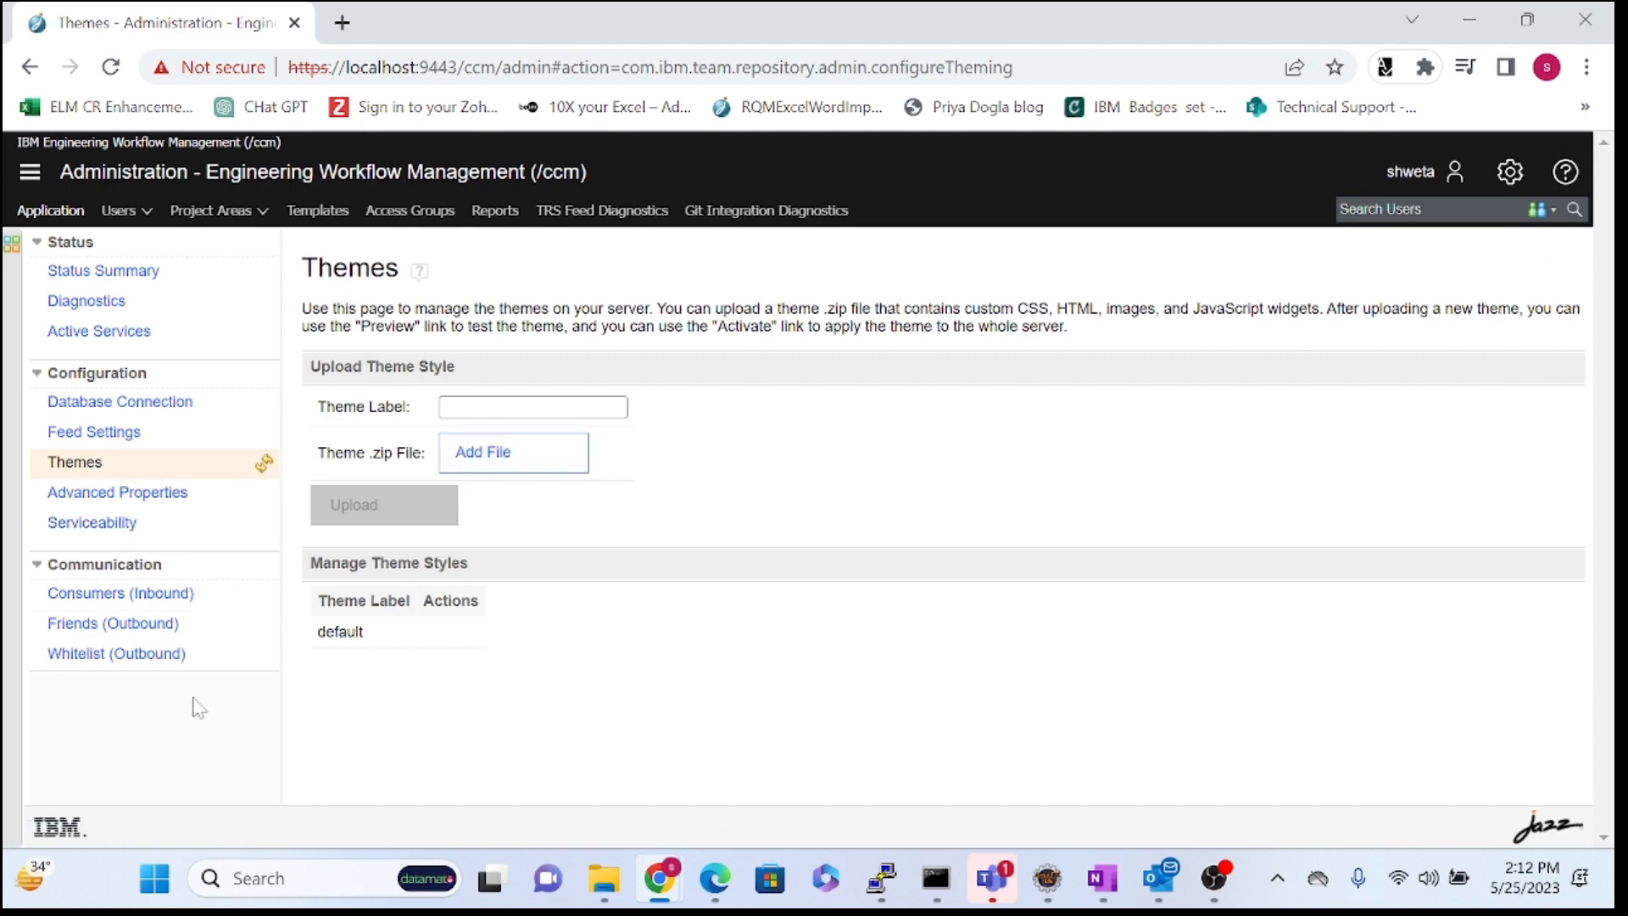
pyautogui.click(128, 212)
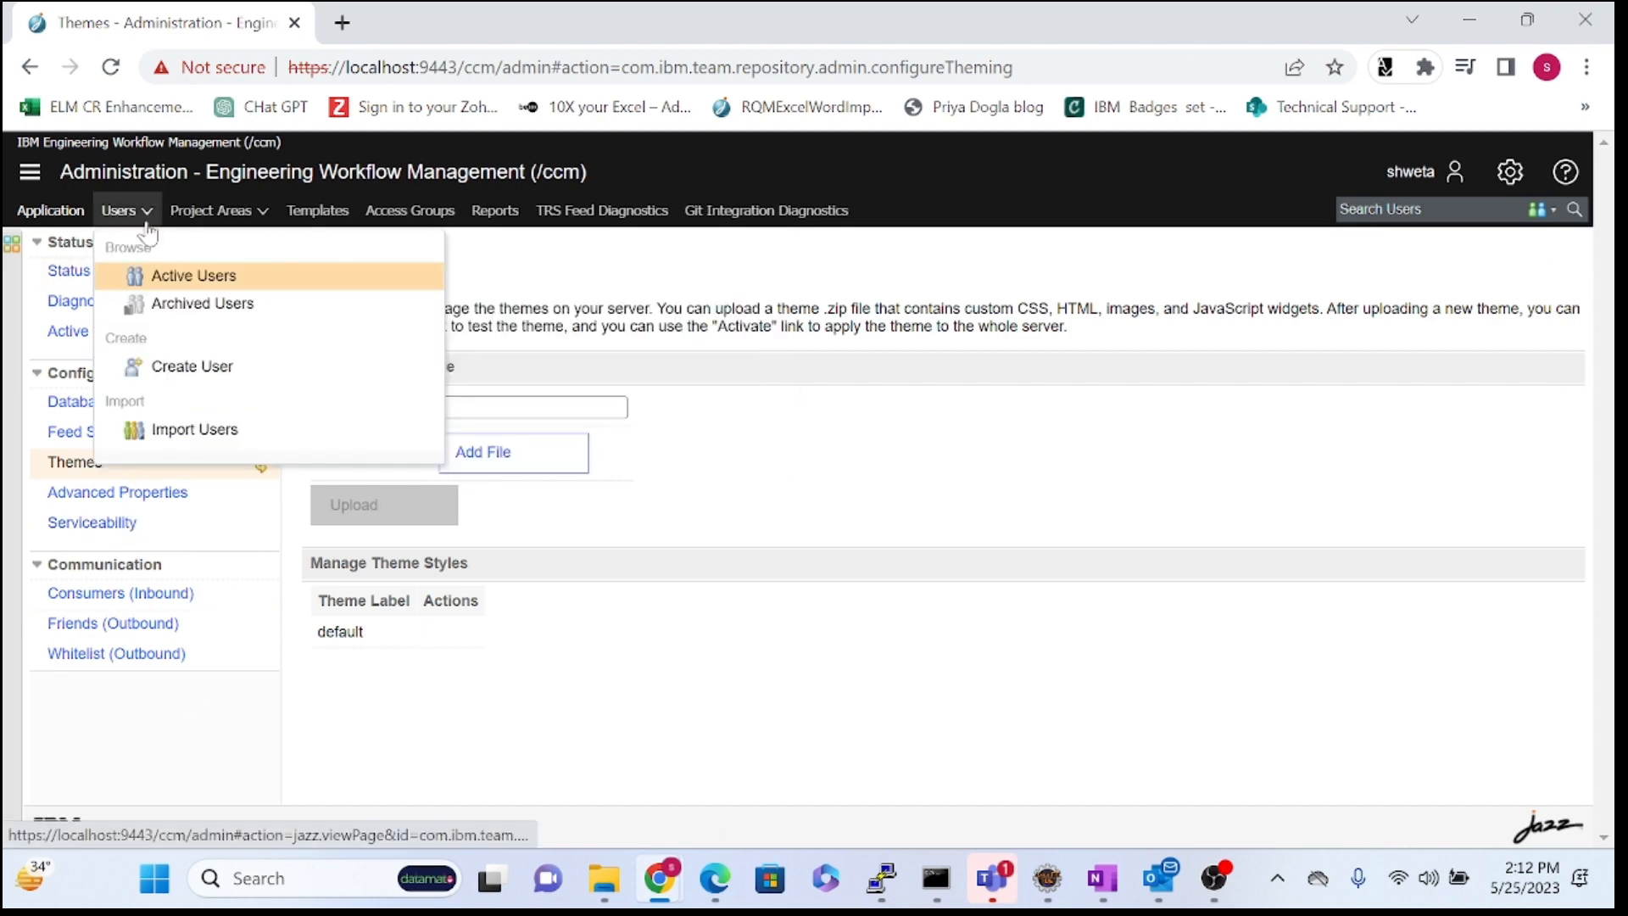
# - View the Active Users list of five accounts, then return to Status Summary
pyautogui.click(202, 282)
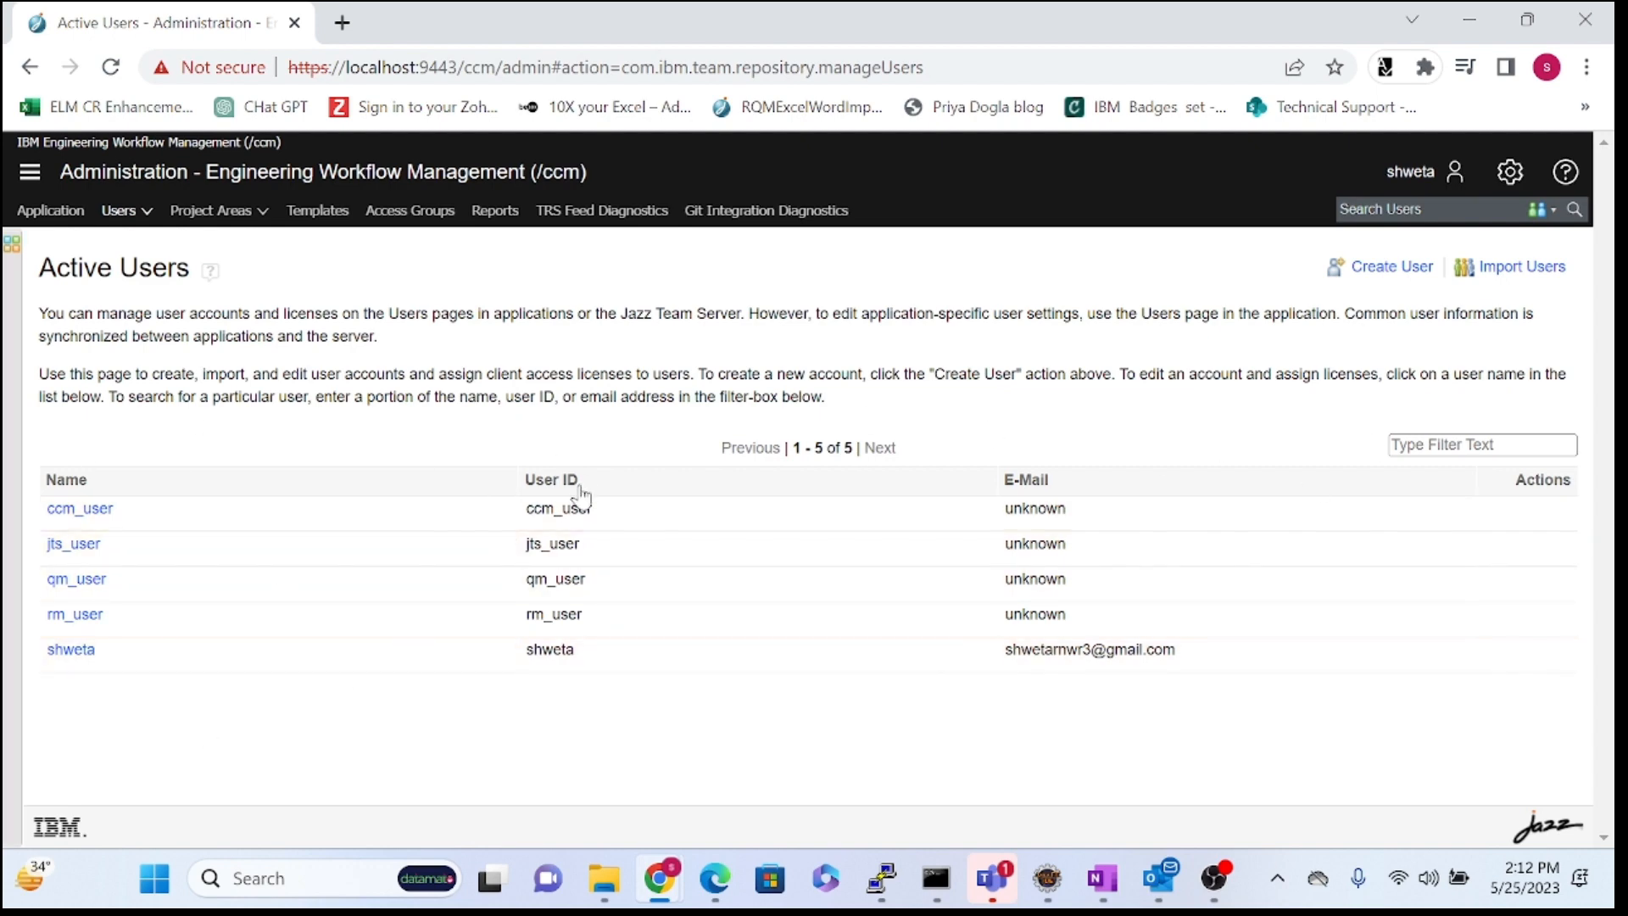
pyautogui.click(131, 222)
pyautogui.click(193, 279)
pyautogui.click(50, 210)
pyautogui.click(232, 222)
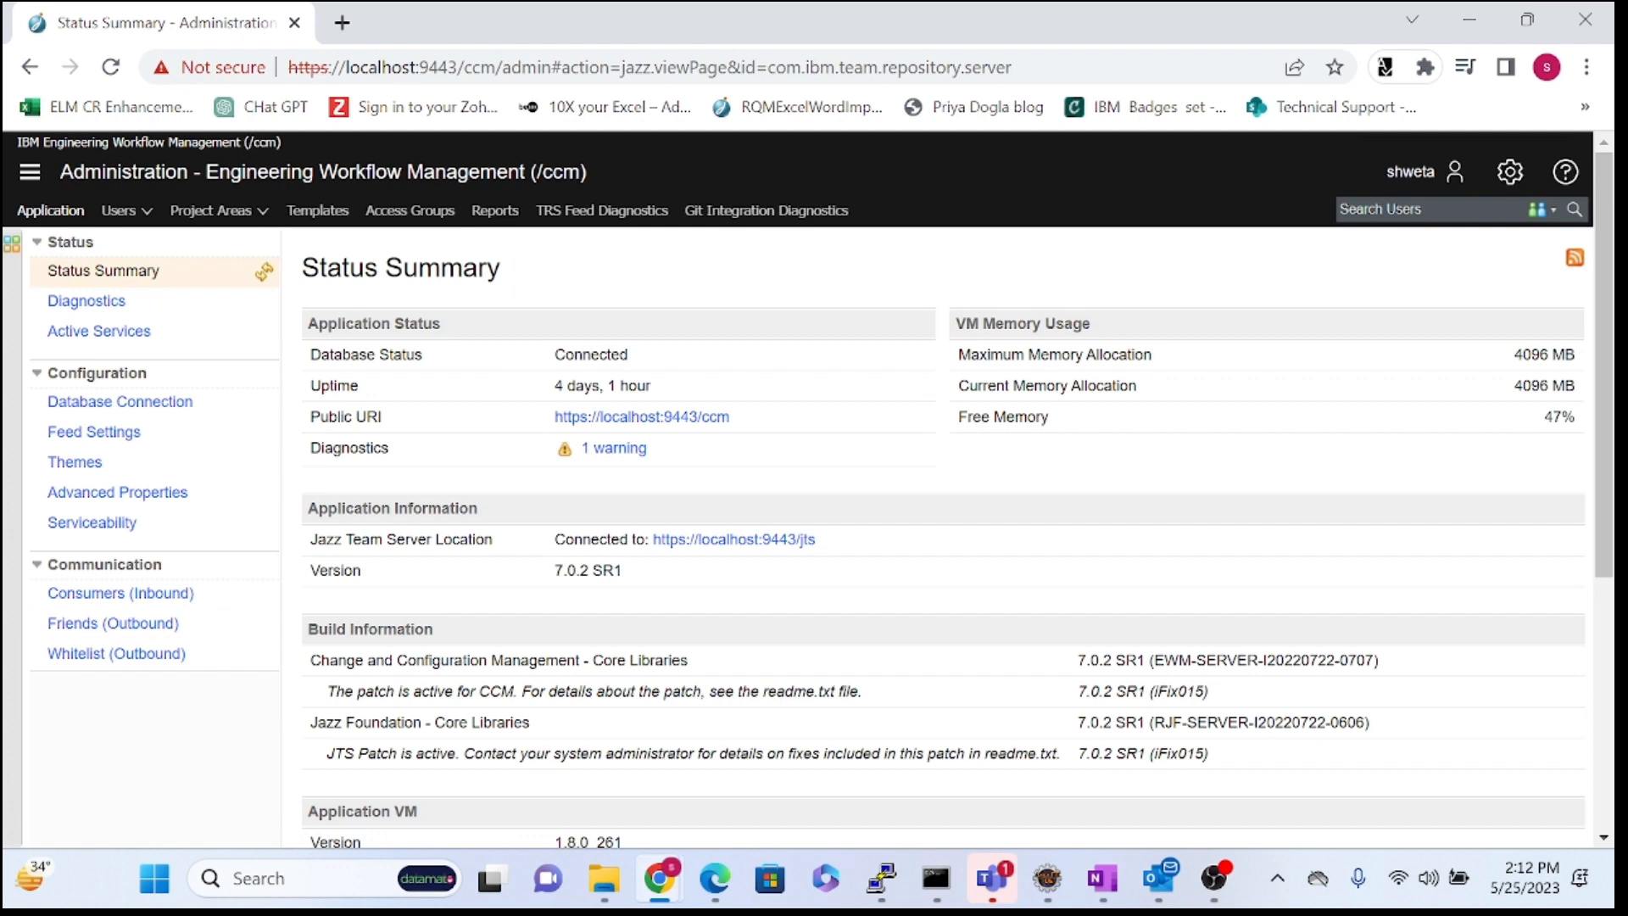
# - Show the Process Templates page listing only NTO 2 Project Area (ID NTO2)
pyautogui.click(338, 227)
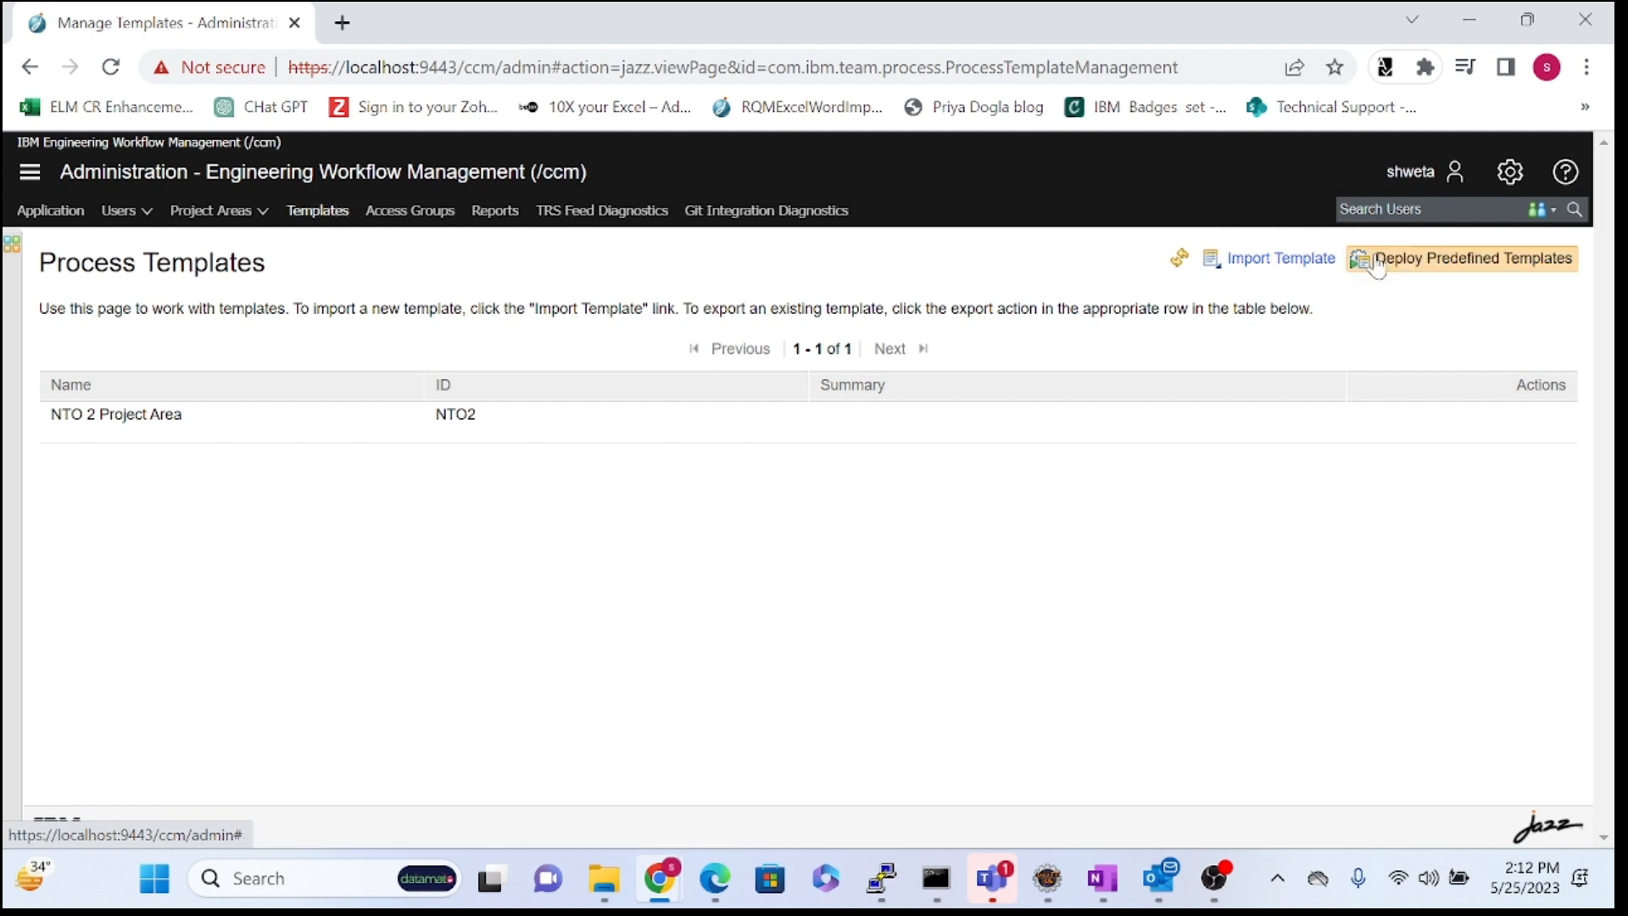
# - Deploy the predefined process templates and review the Formal Project Management Process entry
pyautogui.click(1454, 273)
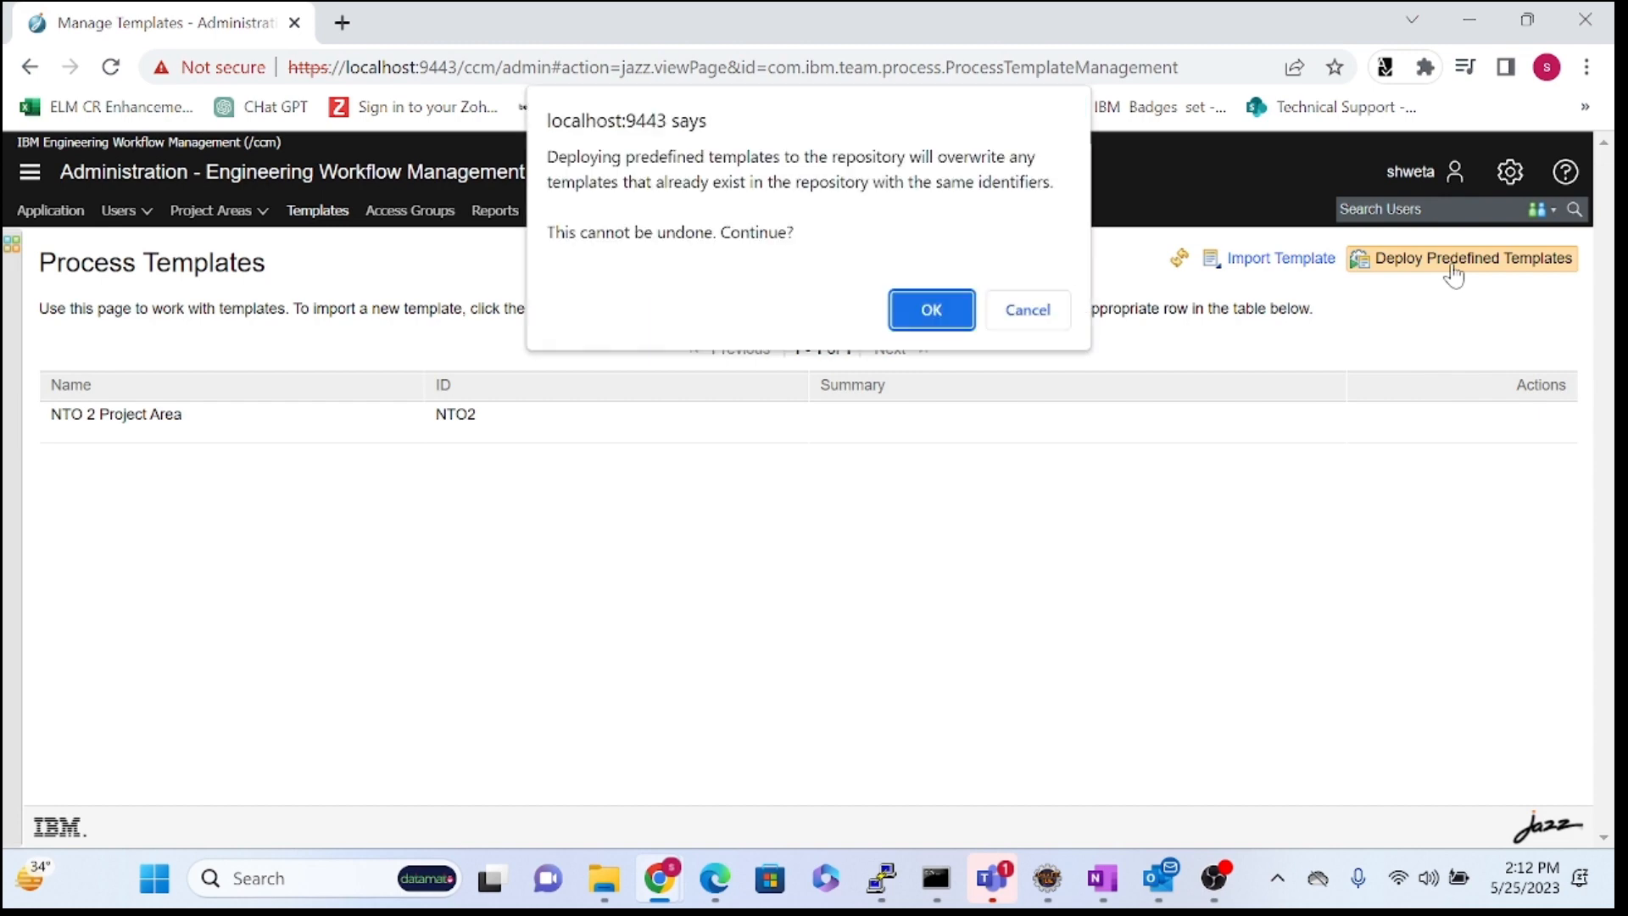
pyautogui.click(953, 310)
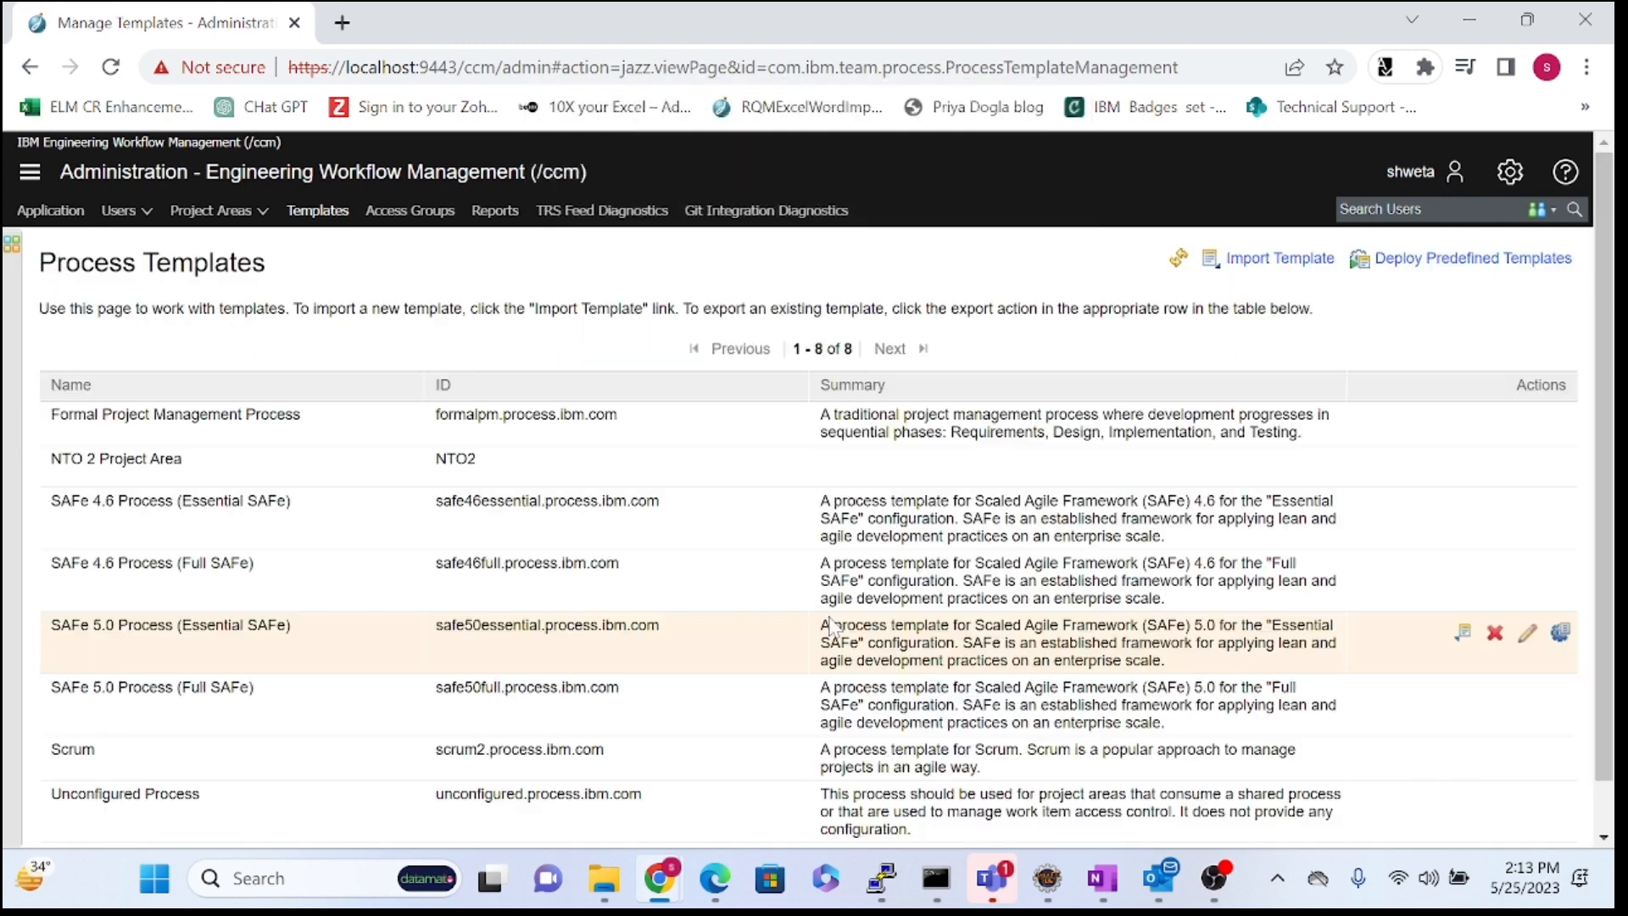
pyautogui.scroll(-1, 441, 526)
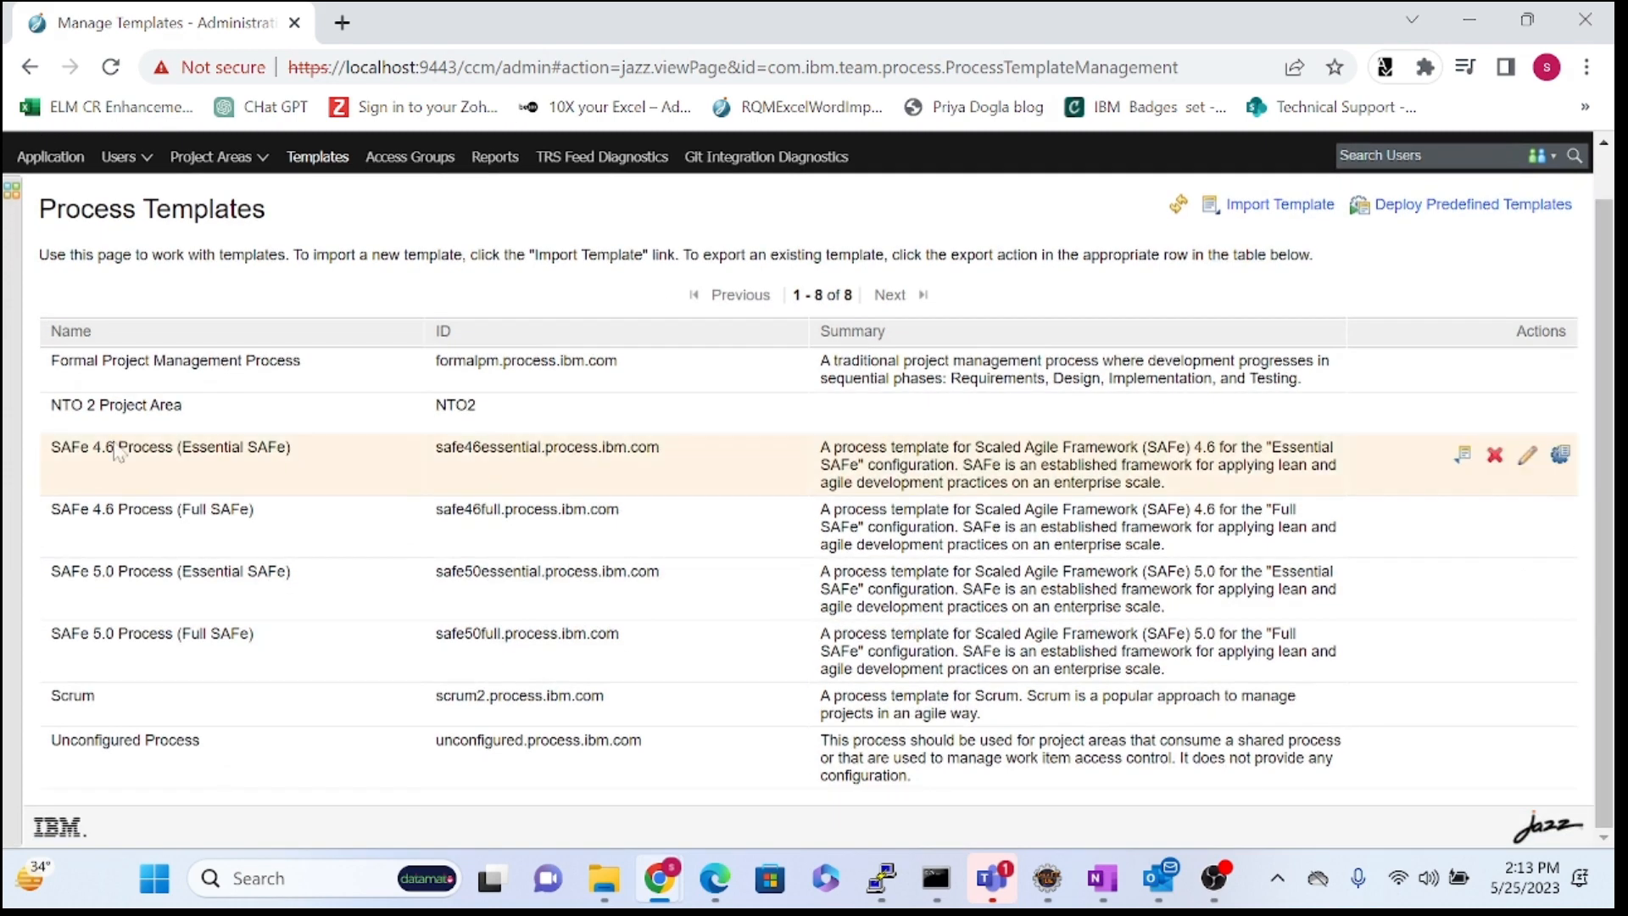
pyautogui.moveTo(54, 372); pyautogui.dragTo(273, 379)
pyautogui.click(274, 379)
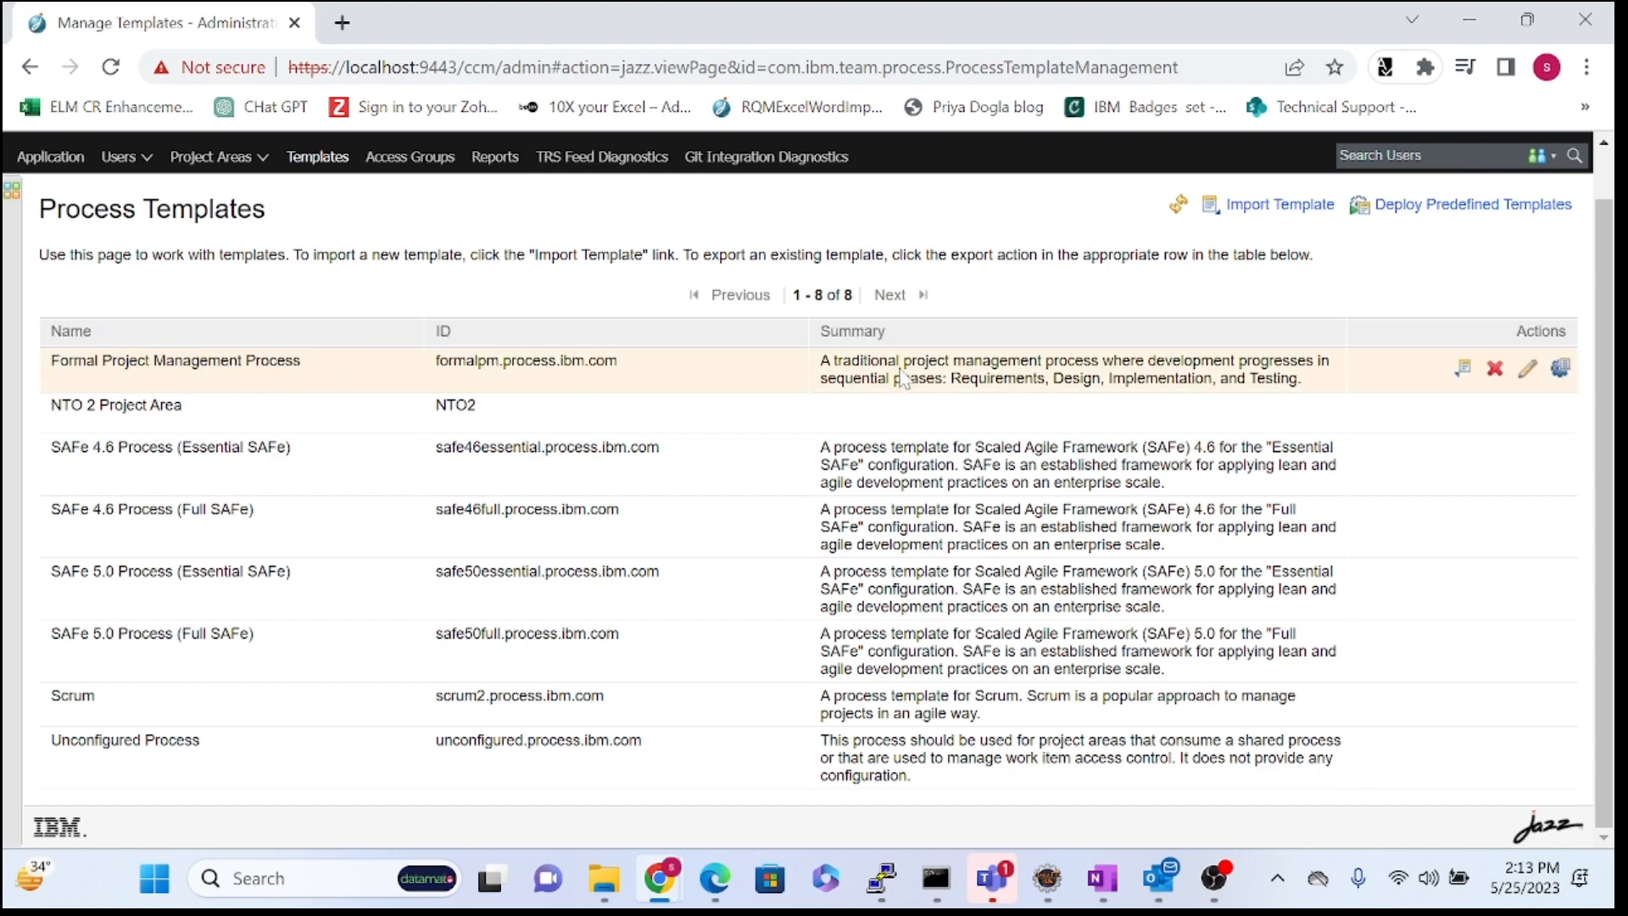
pyautogui.moveTo(821, 373); pyautogui.dragTo(1344, 392)
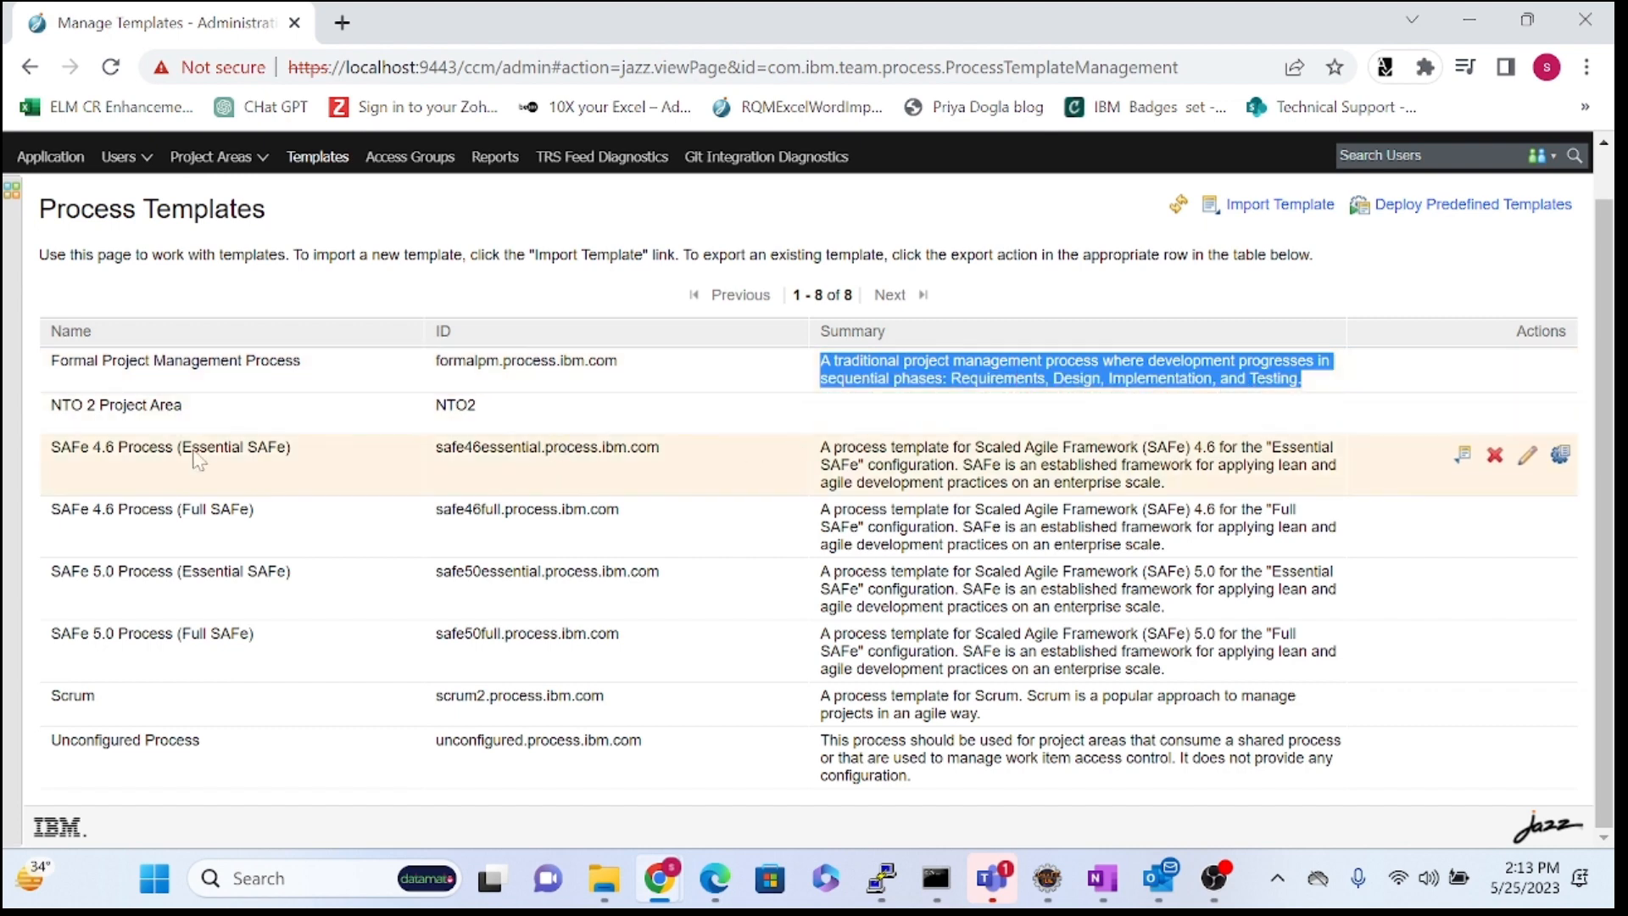
# - Review the NTO 2, SAFe 4.6 Essential, Scrum and Unconfigured Process template rows
pyautogui.moveTo(47, 409); pyautogui.dragTo(209, 423)
pyautogui.moveTo(435, 407); pyautogui.dragTo(482, 419)
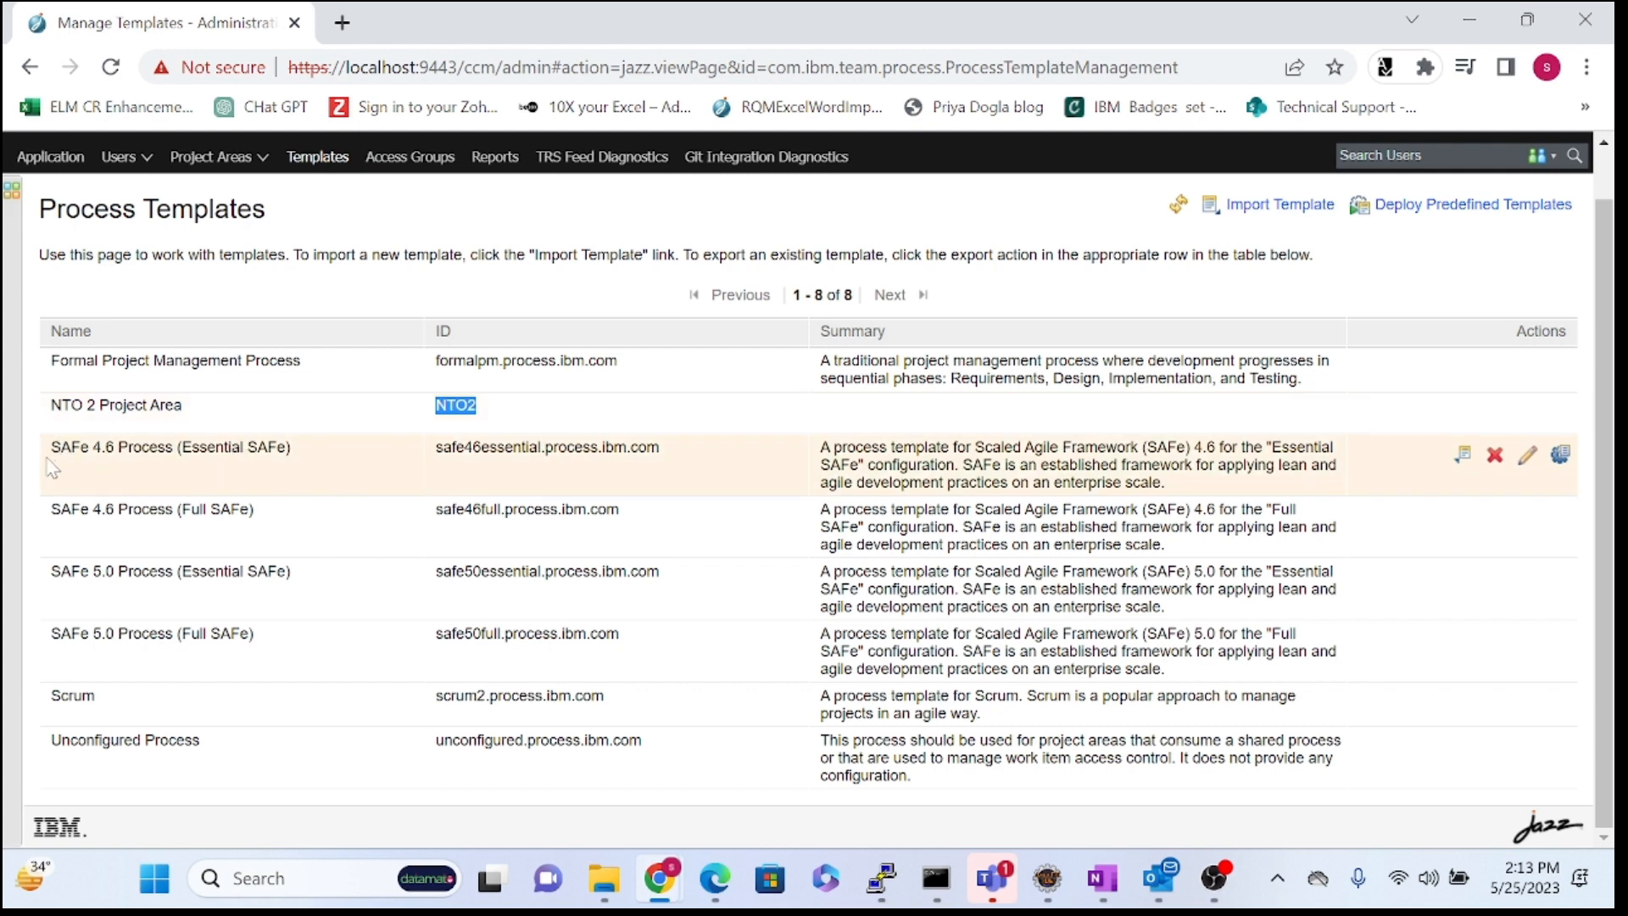
pyautogui.moveTo(51, 450); pyautogui.dragTo(295, 467)
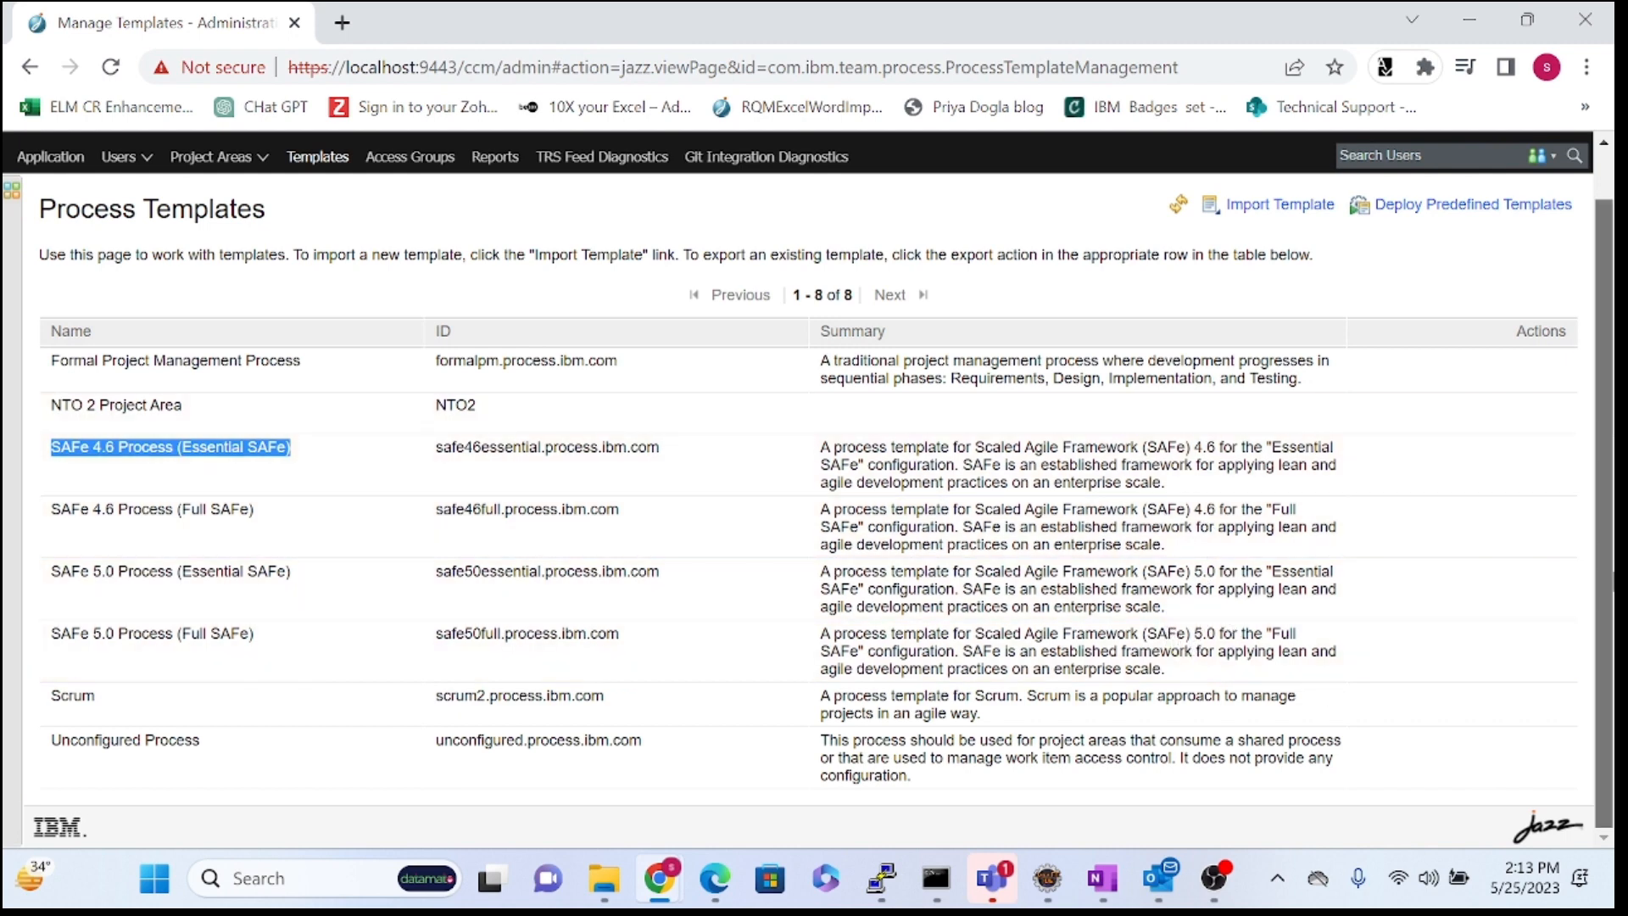
pyautogui.click(54, 705)
pyautogui.moveTo(54, 705); pyautogui.dragTo(98, 717)
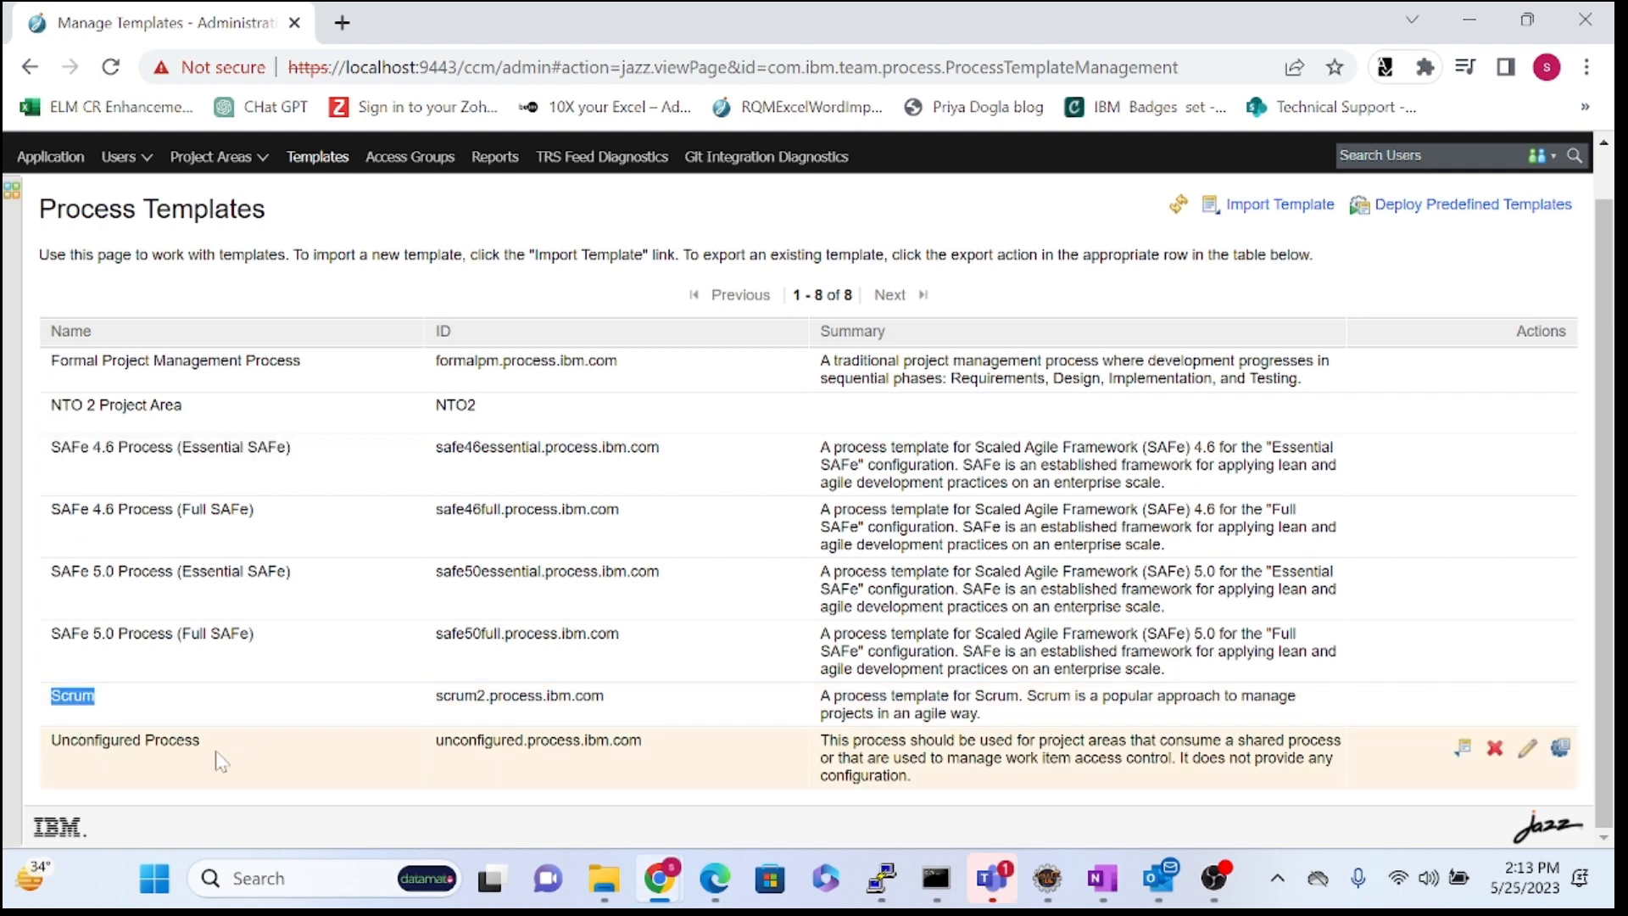
pyautogui.moveTo(204, 750); pyautogui.dragTo(48, 759)
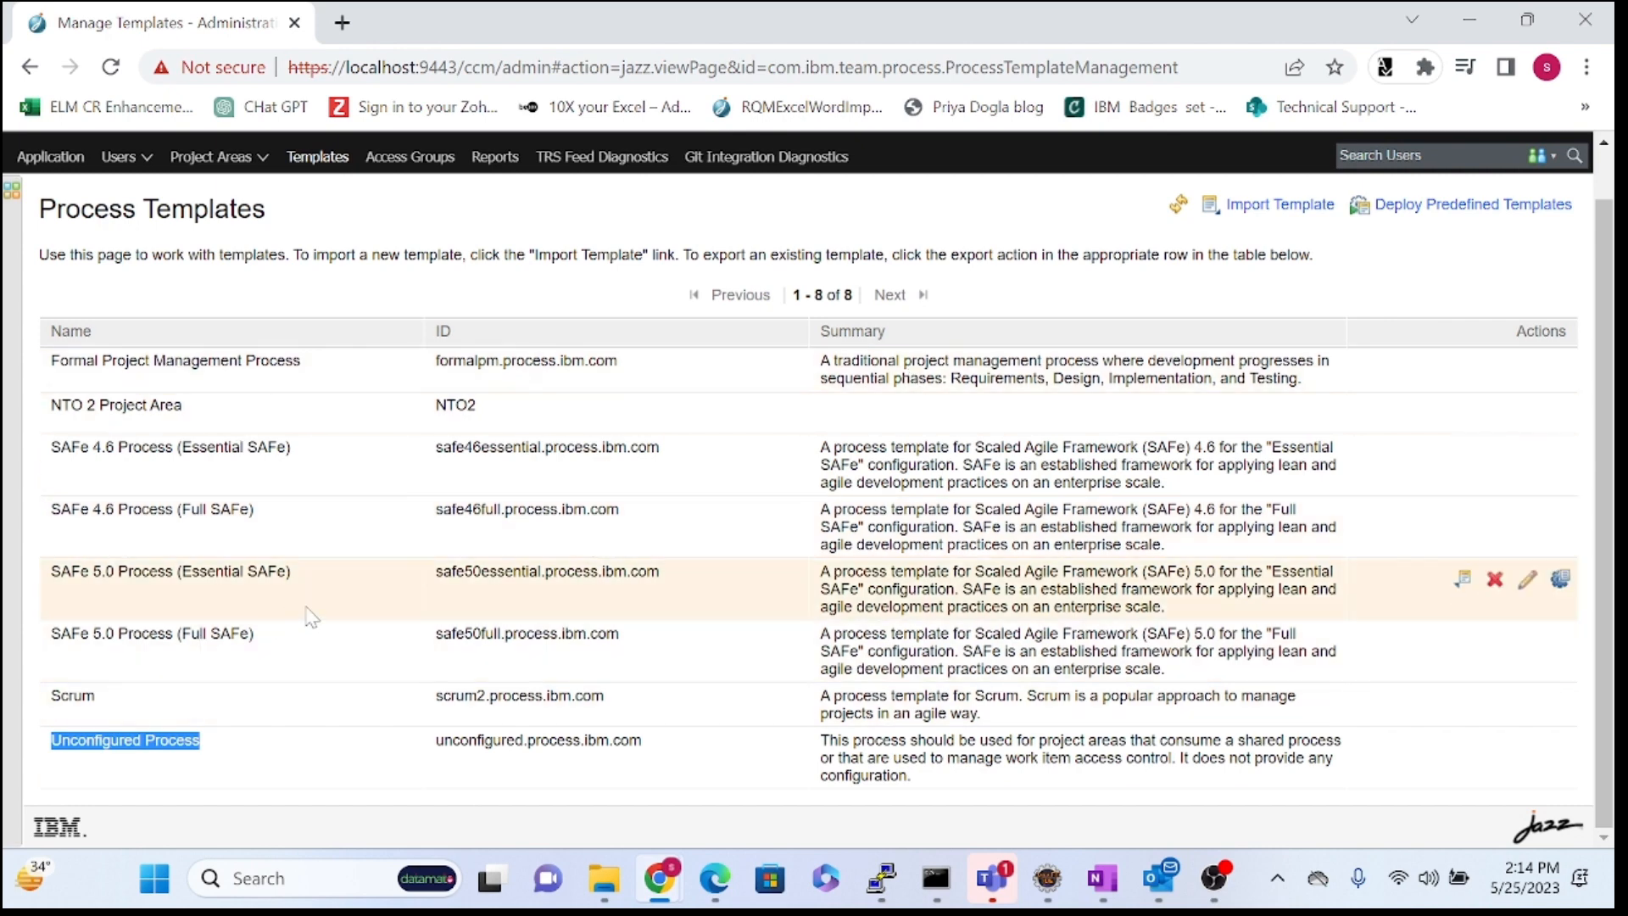
pyautogui.click(162, 710)
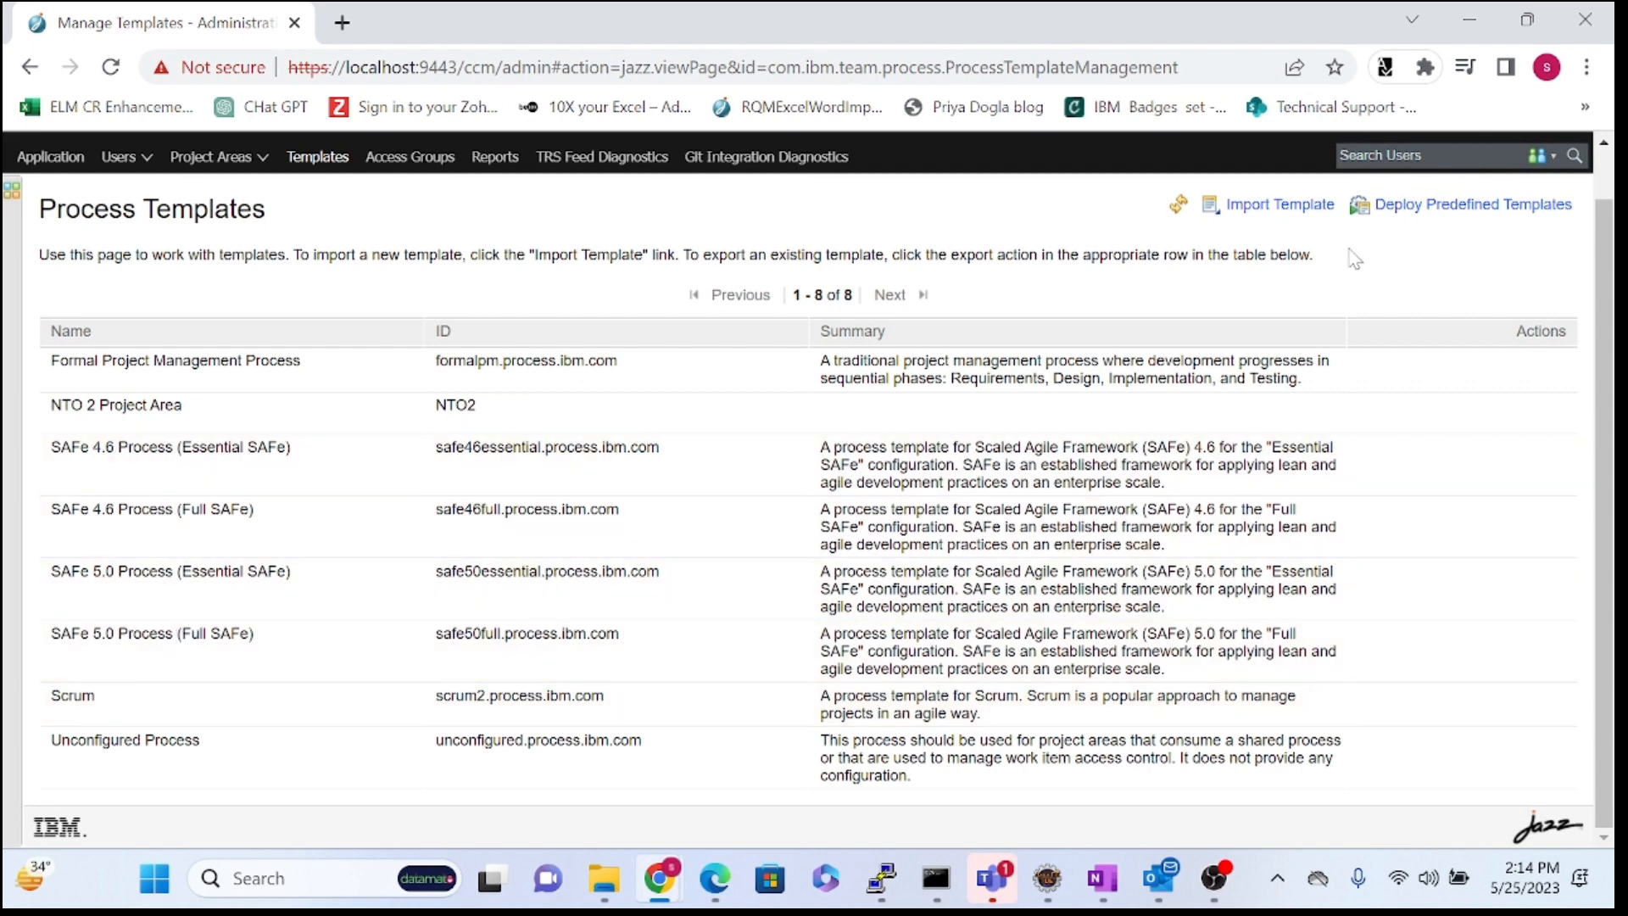
# - View the Access Groups and Reports pages, then go to Git Integration Diagnostics
pyautogui.click(407, 157)
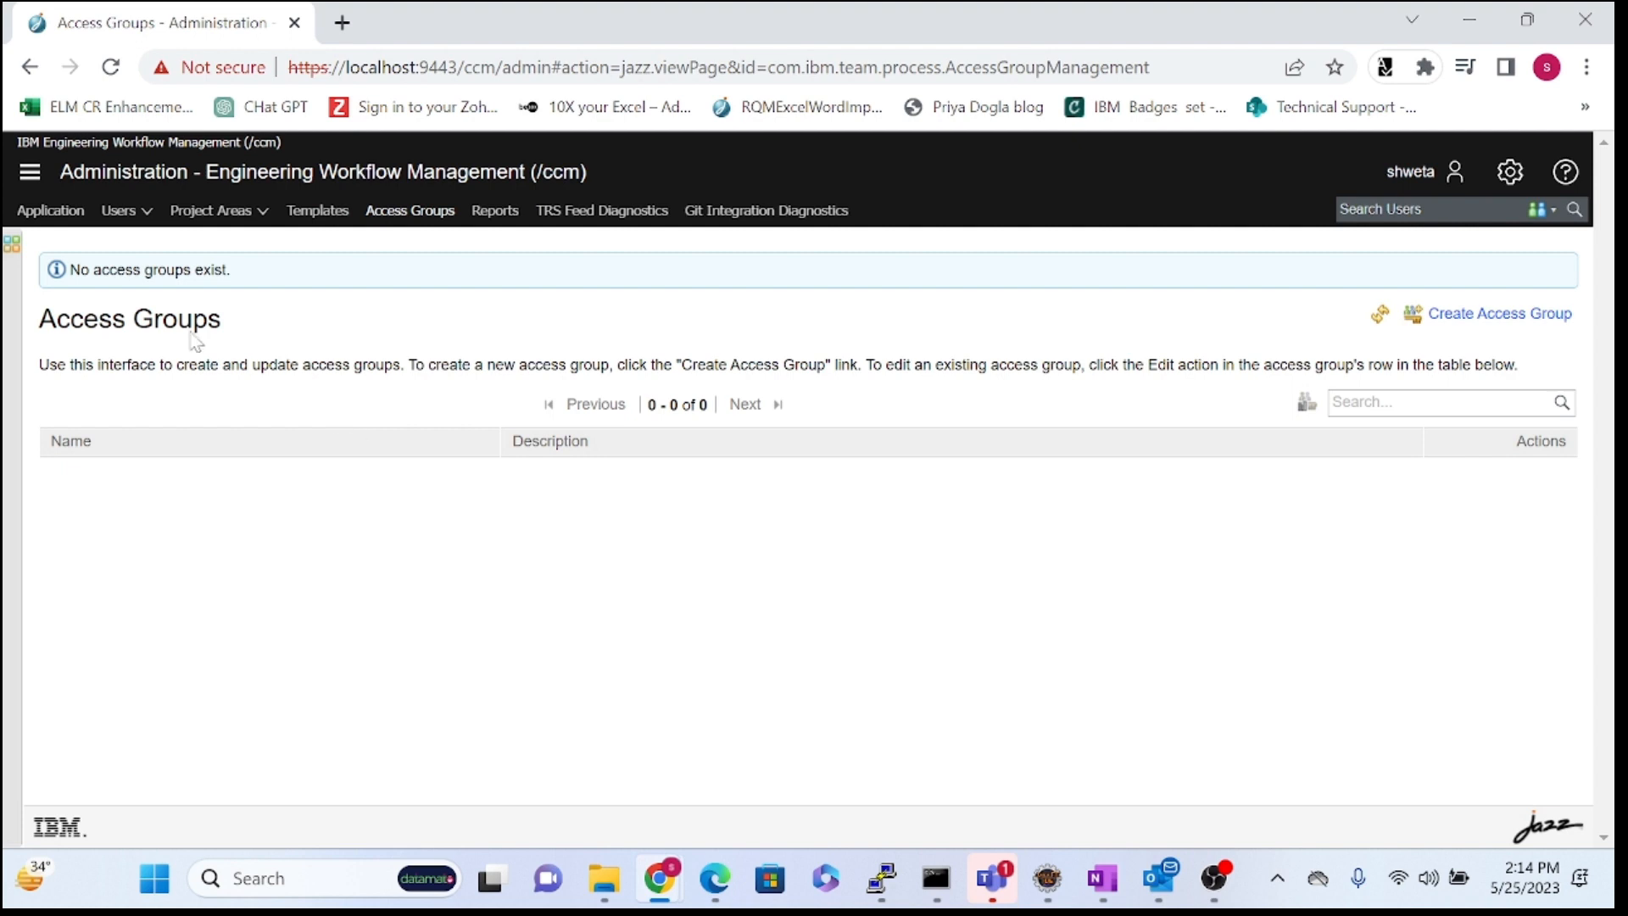
pyautogui.click(497, 216)
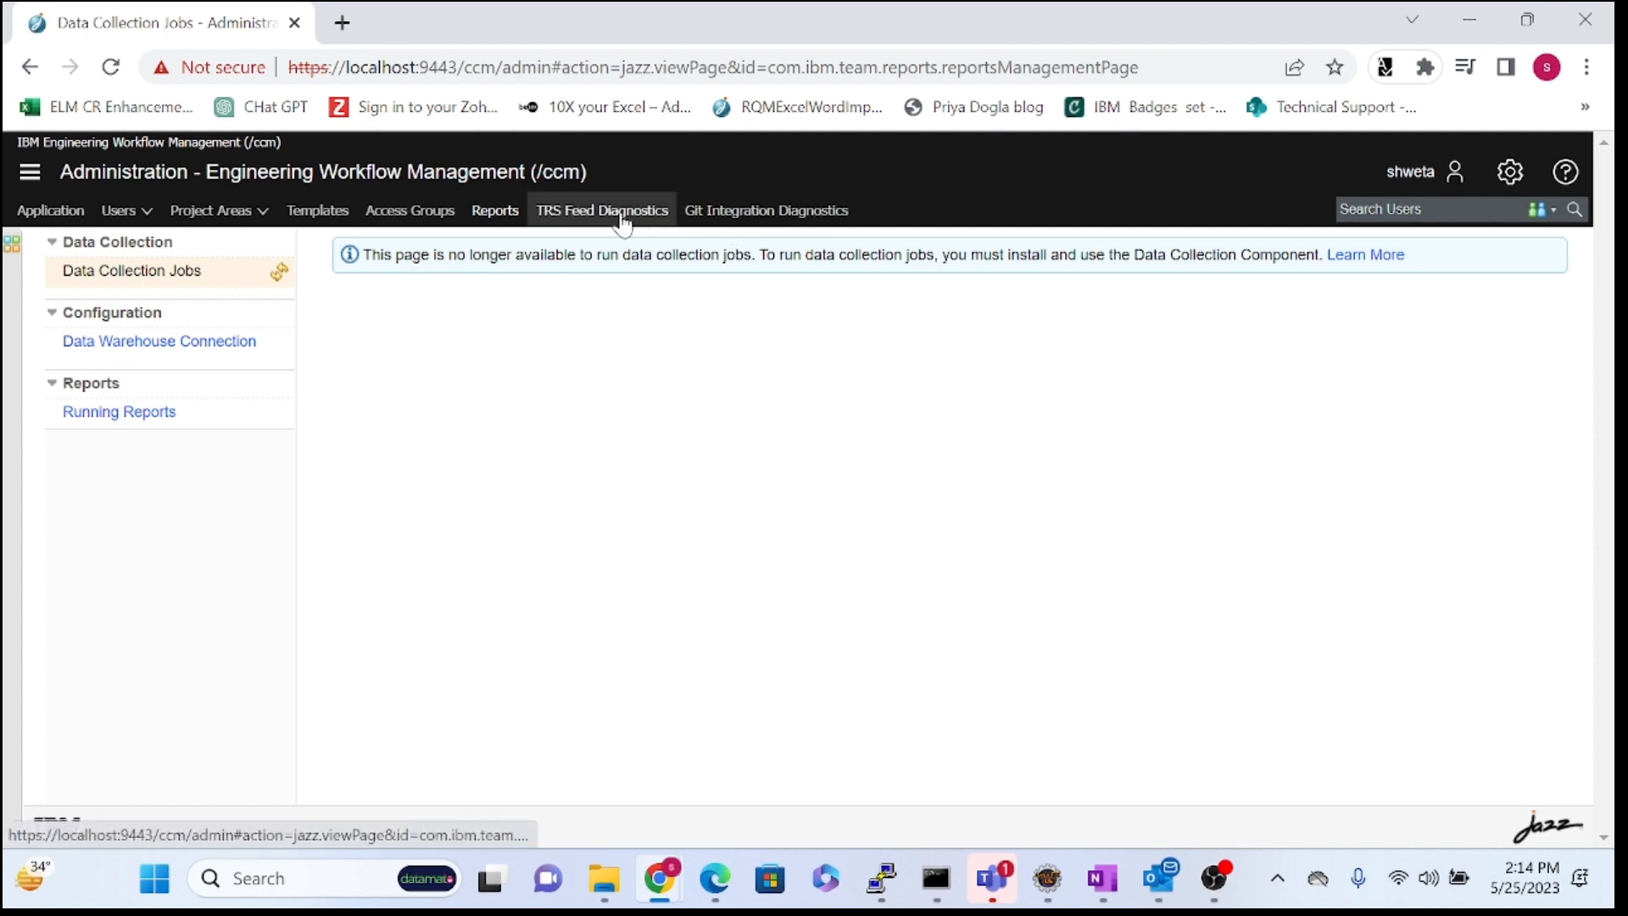
pyautogui.click(691, 212)
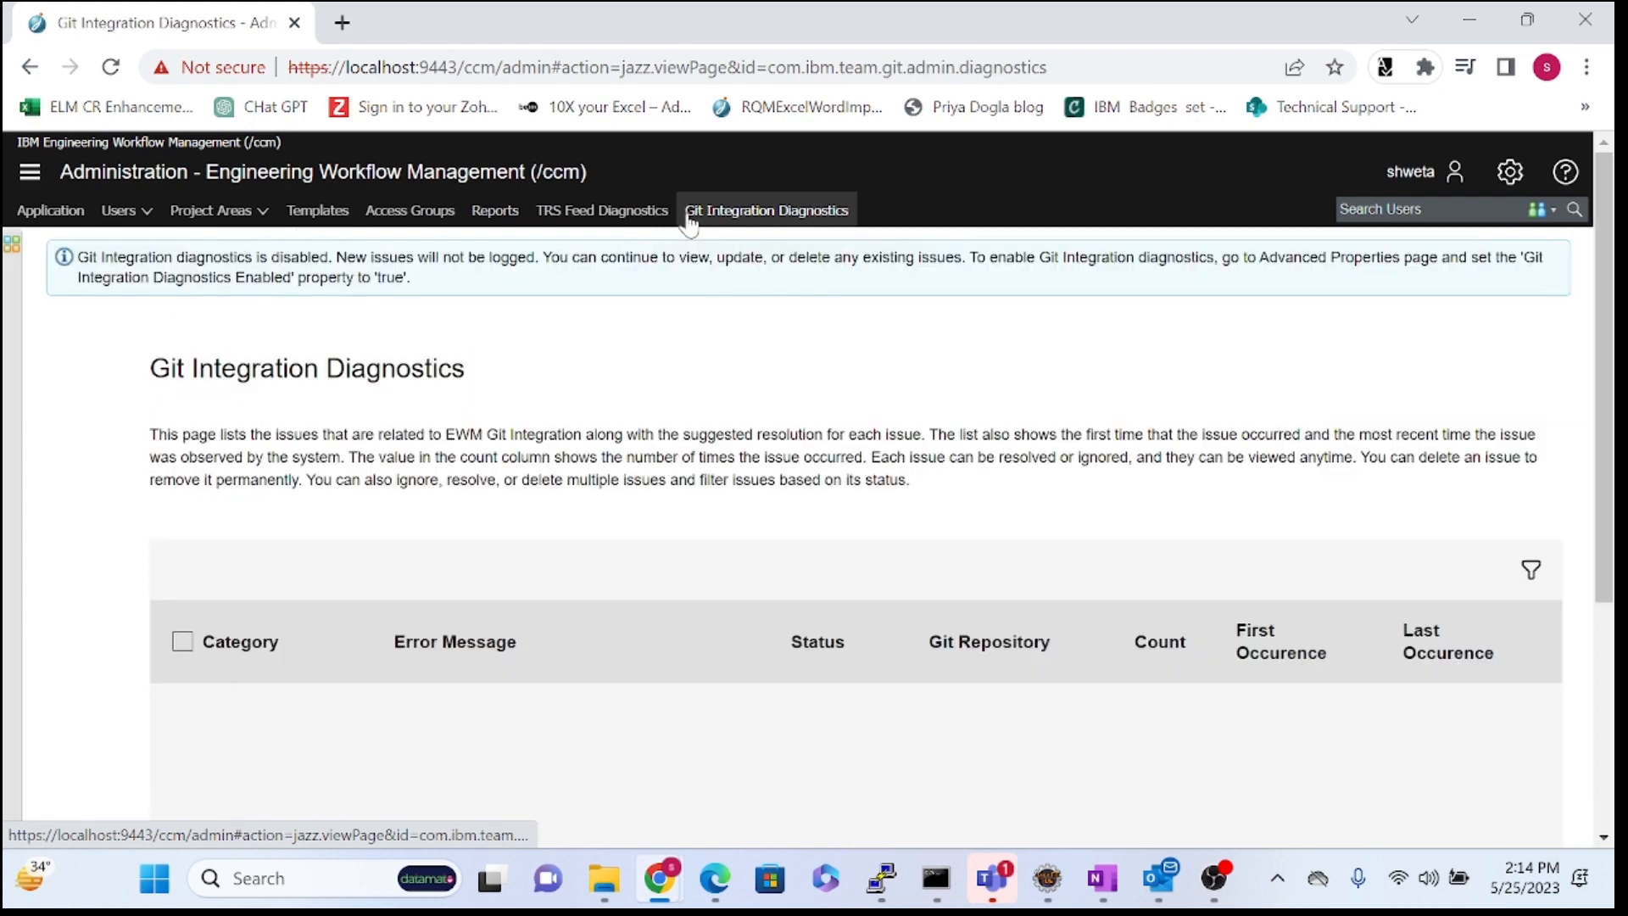
# - Inspect the Git Integration Diagnostics page with its empty issues list and diagnostics disabled
pyautogui.moveTo(150, 368); pyautogui.dragTo(498, 363)
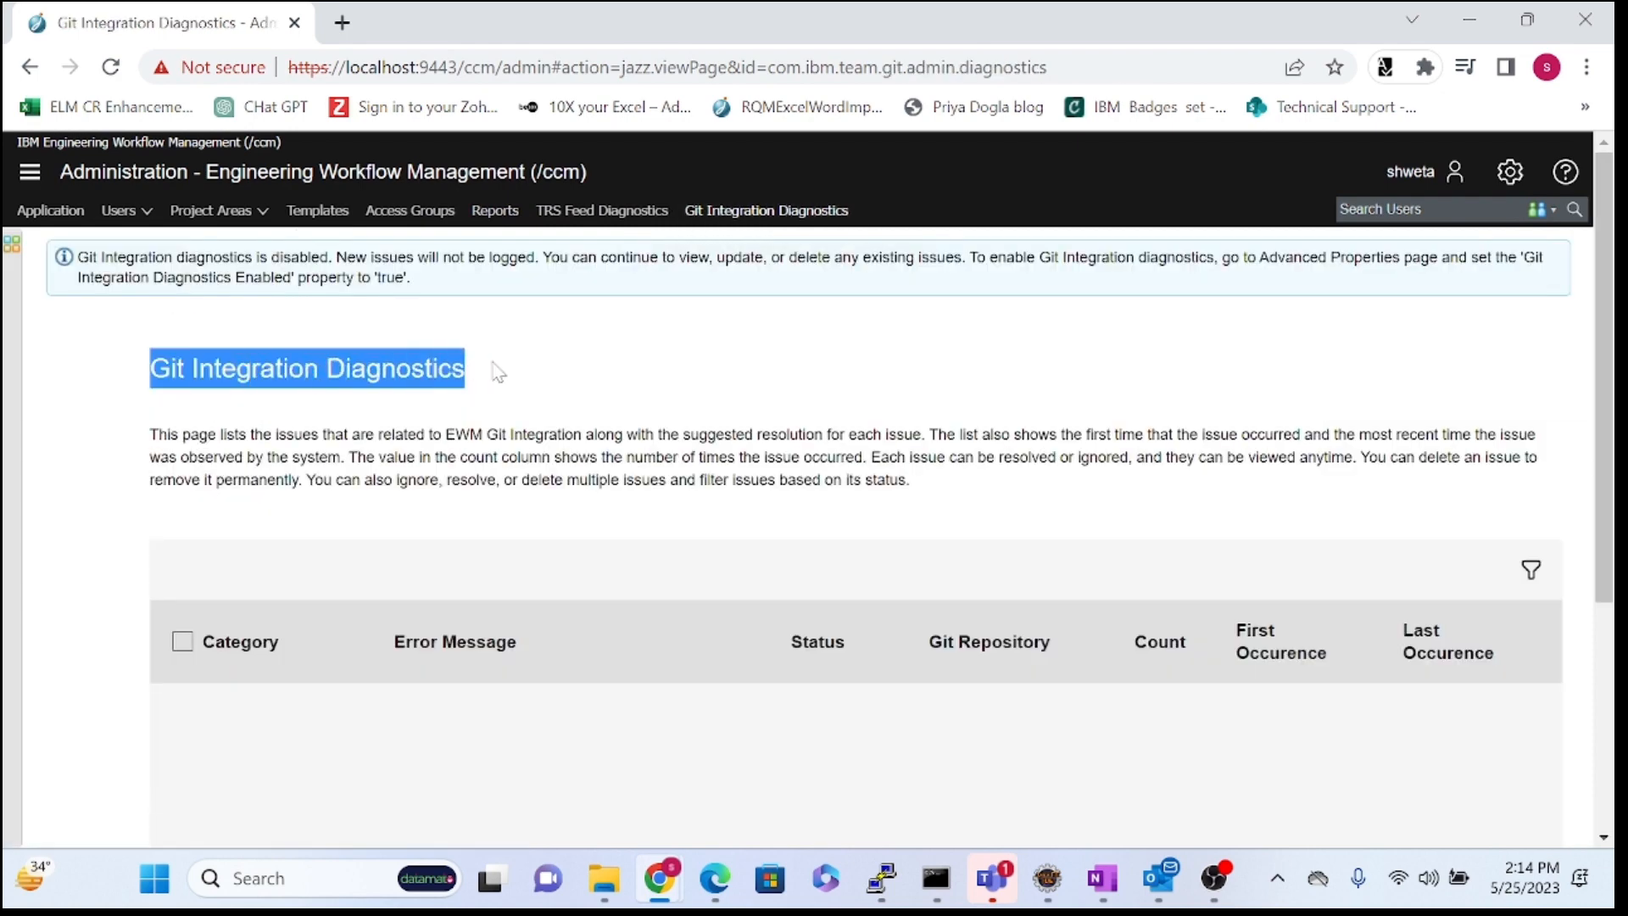
pyautogui.click(1402, 372)
pyautogui.scroll(-1, 655, 494)
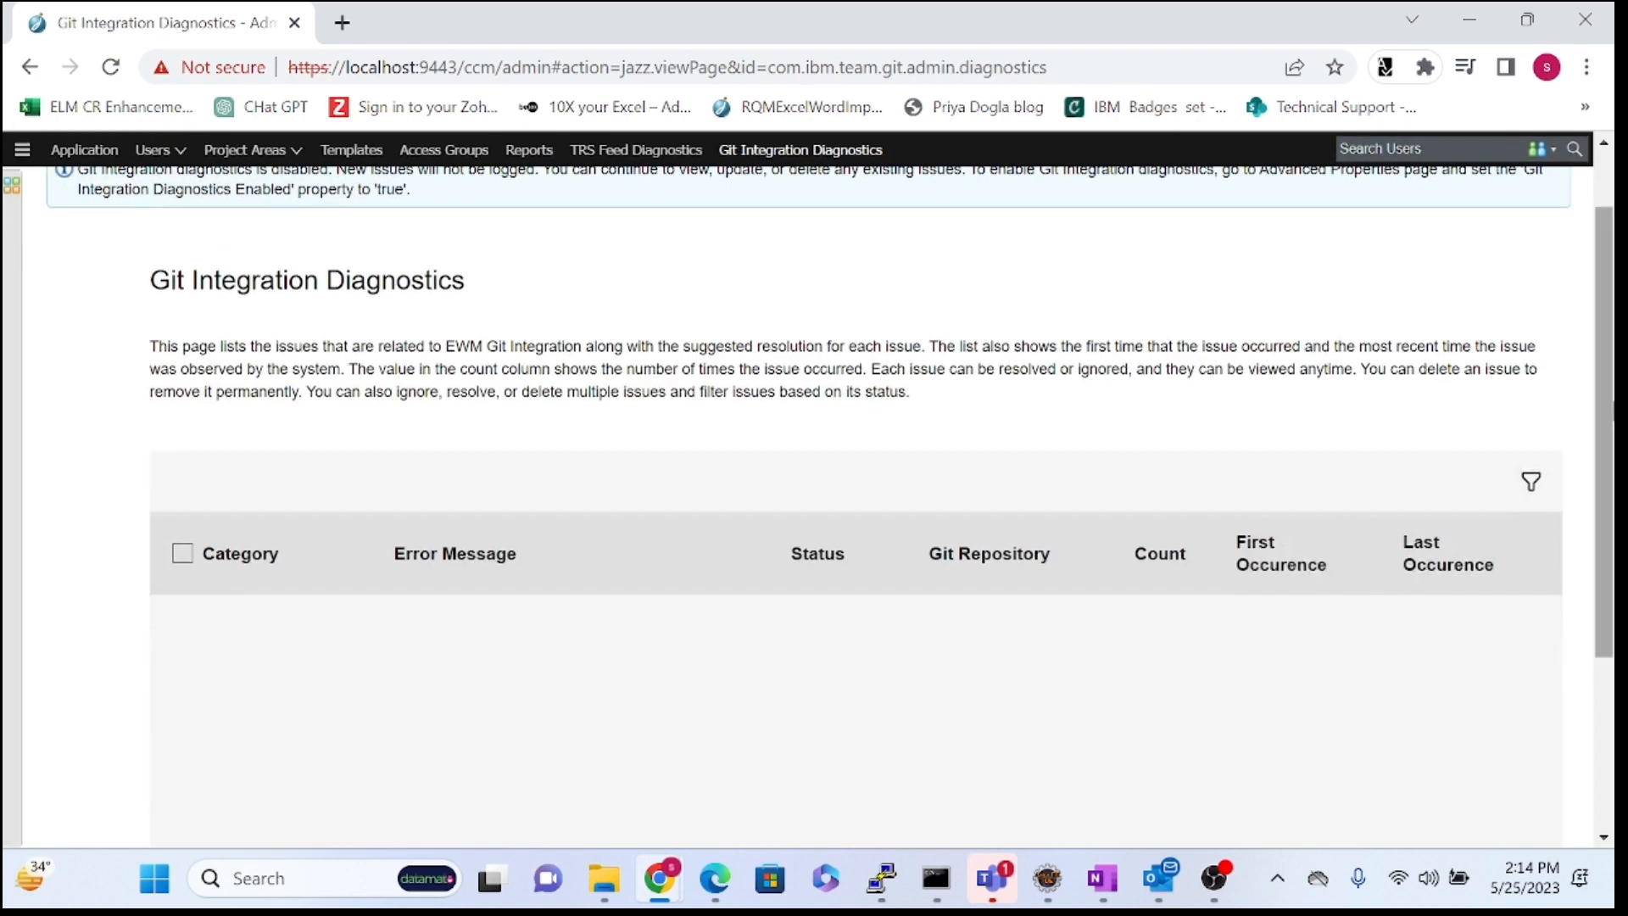
pyautogui.moveTo(614, 256); pyautogui.dragTo(570, 318)
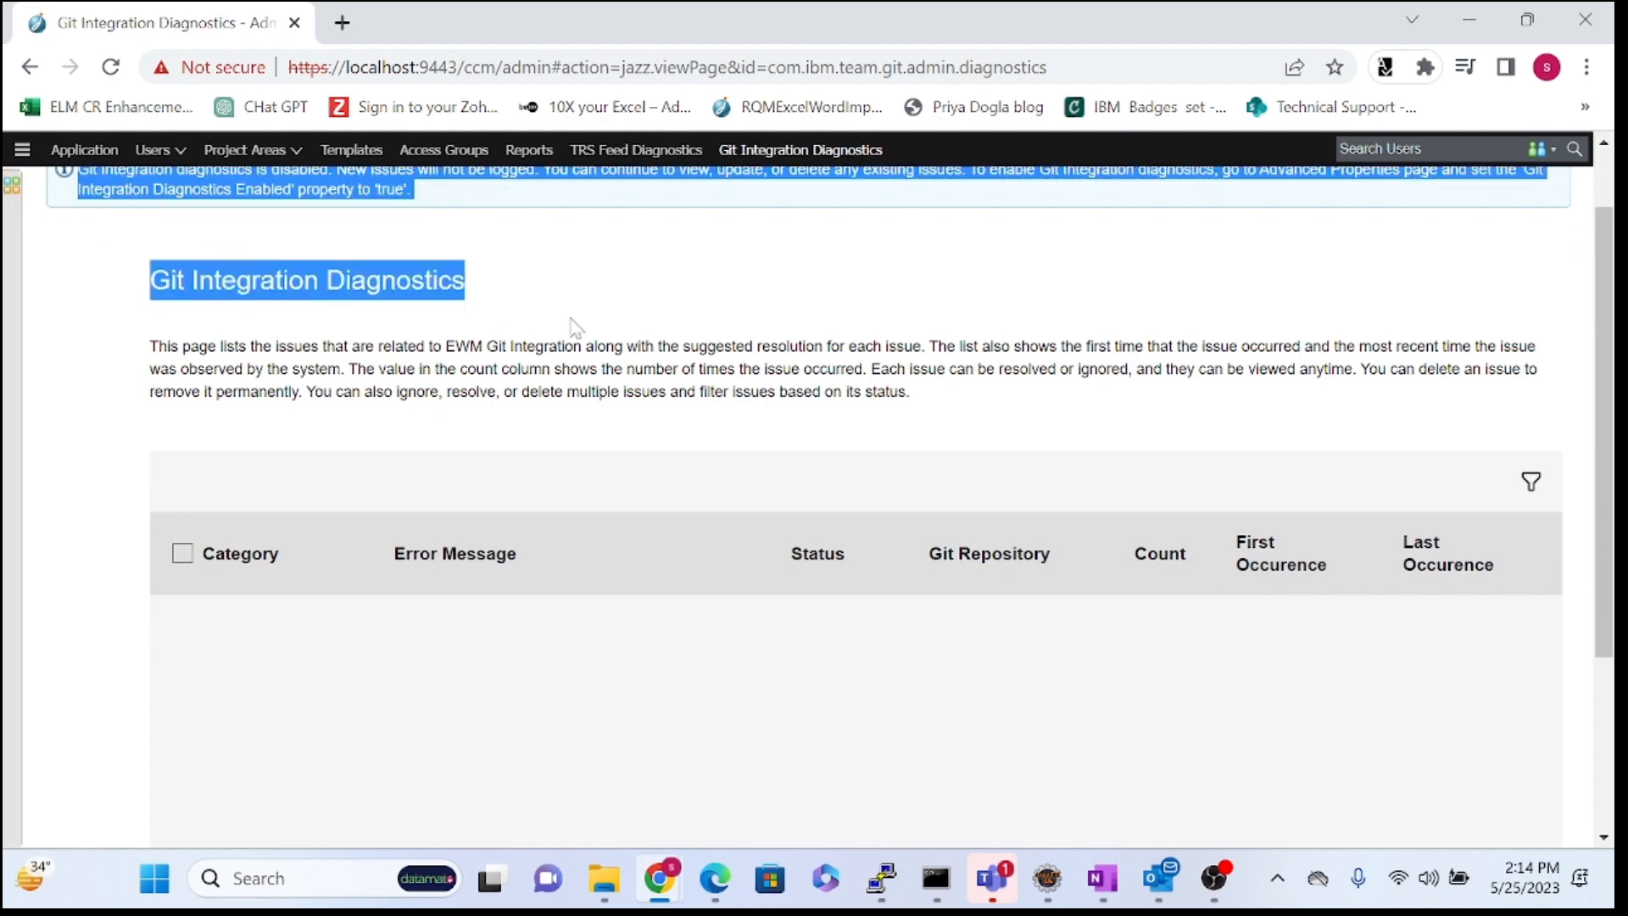
pyautogui.click(704, 292)
pyautogui.moveTo(1605, 245); pyautogui.dragTo(1613, 163)
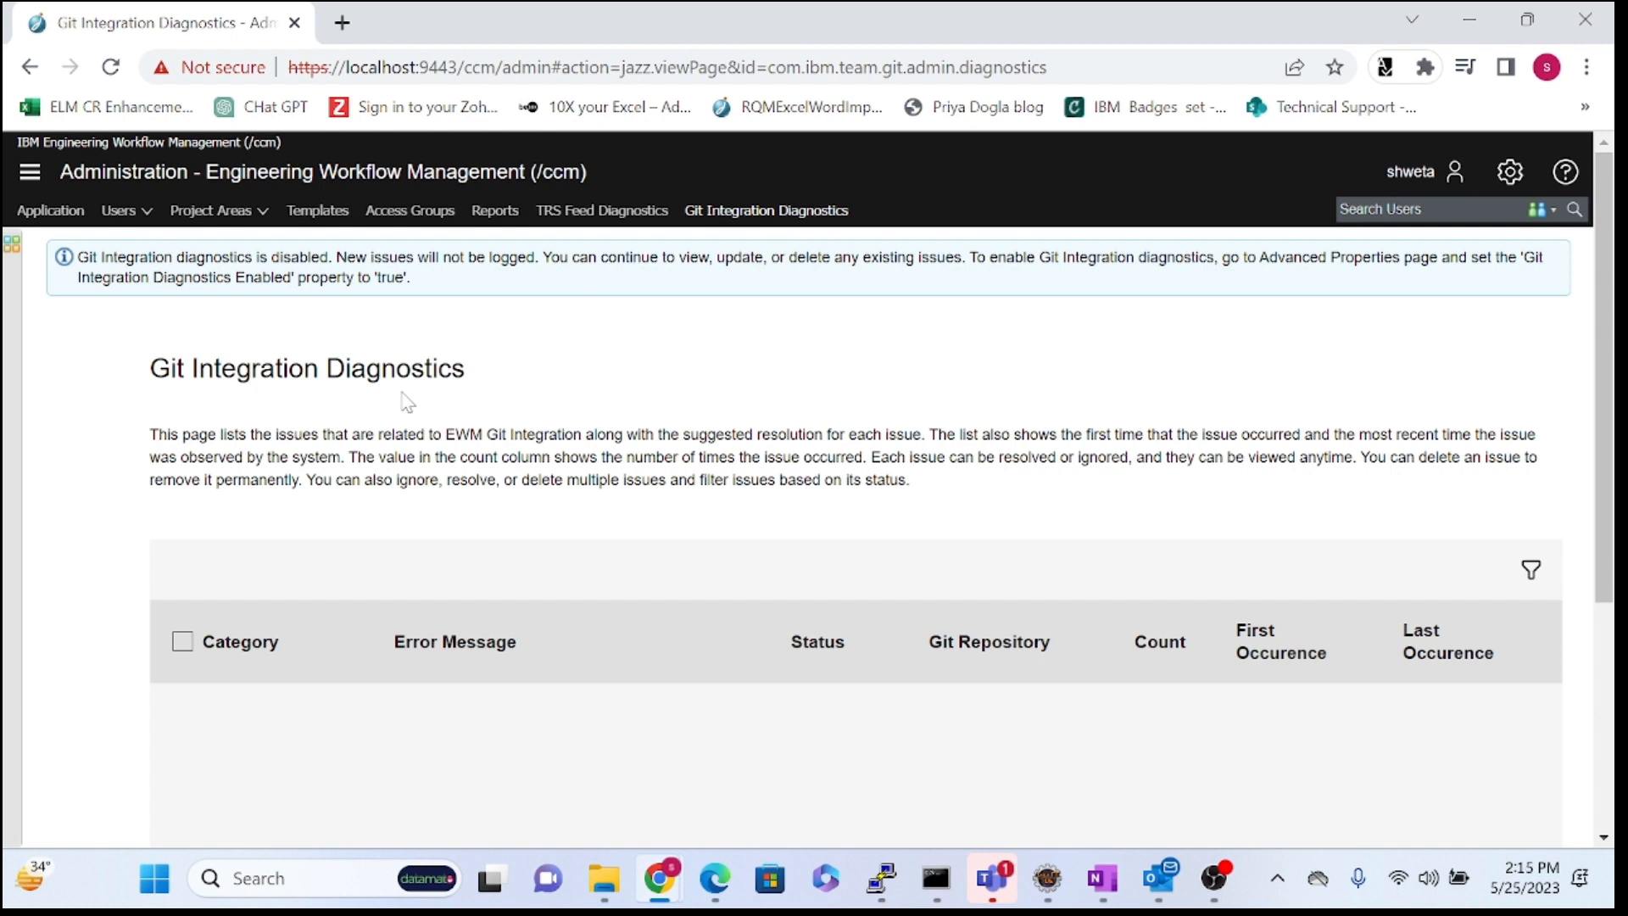
pyautogui.moveTo(146, 368); pyautogui.dragTo(490, 382)
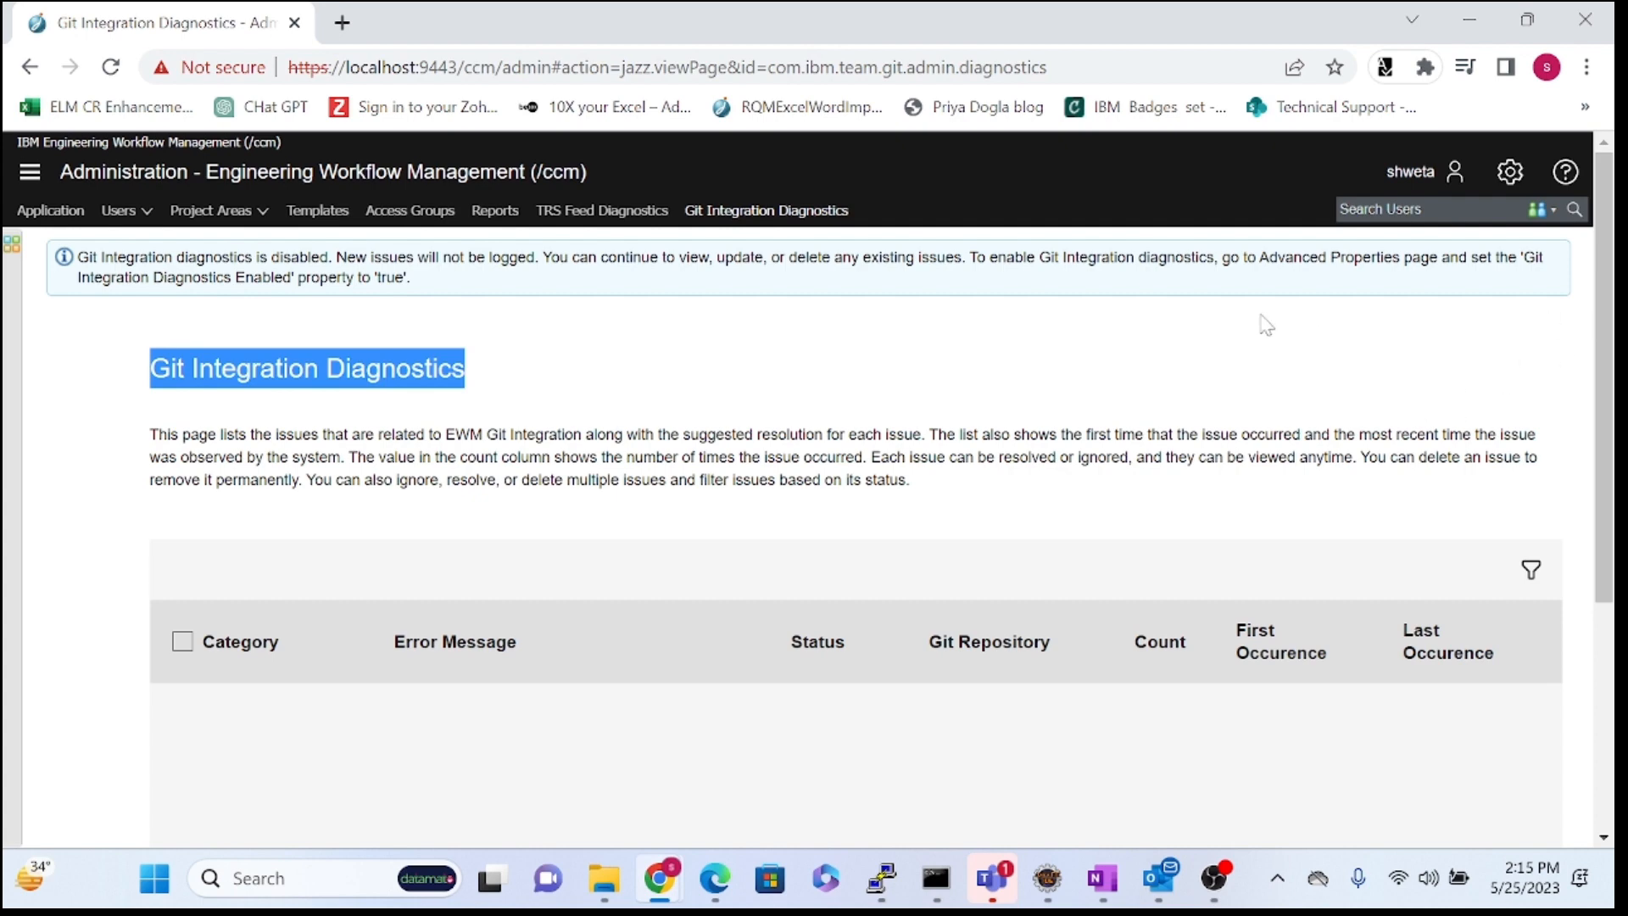
# - Open View My Profile and Licenses and show its empty Scheduled Absences section
pyautogui.click(1442, 173)
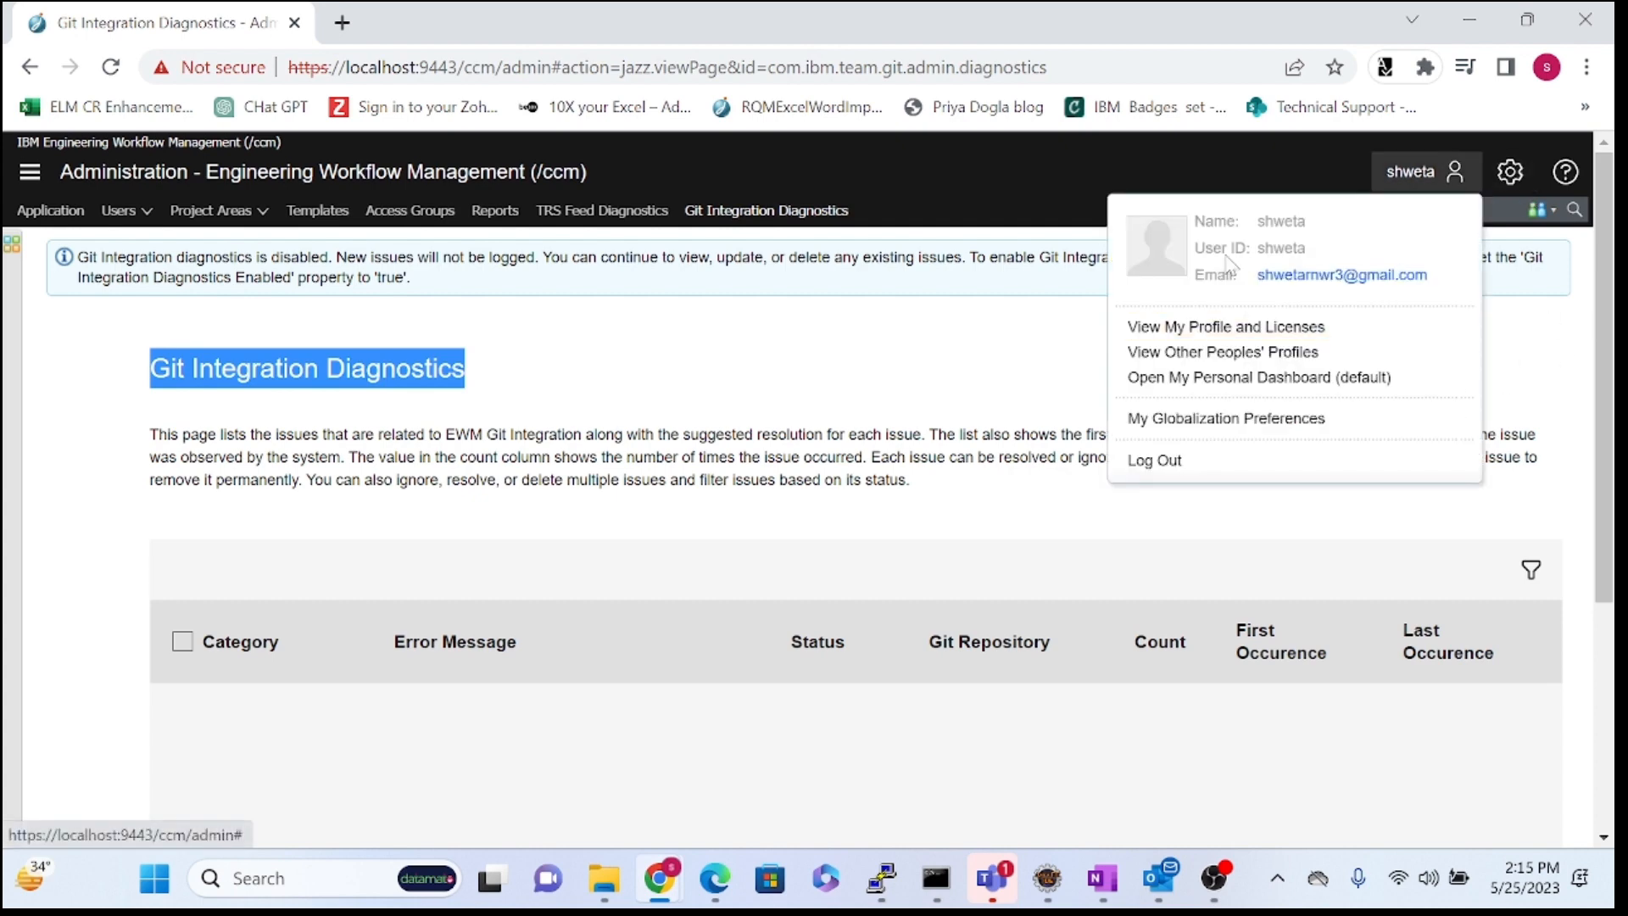
pyautogui.click(1226, 333)
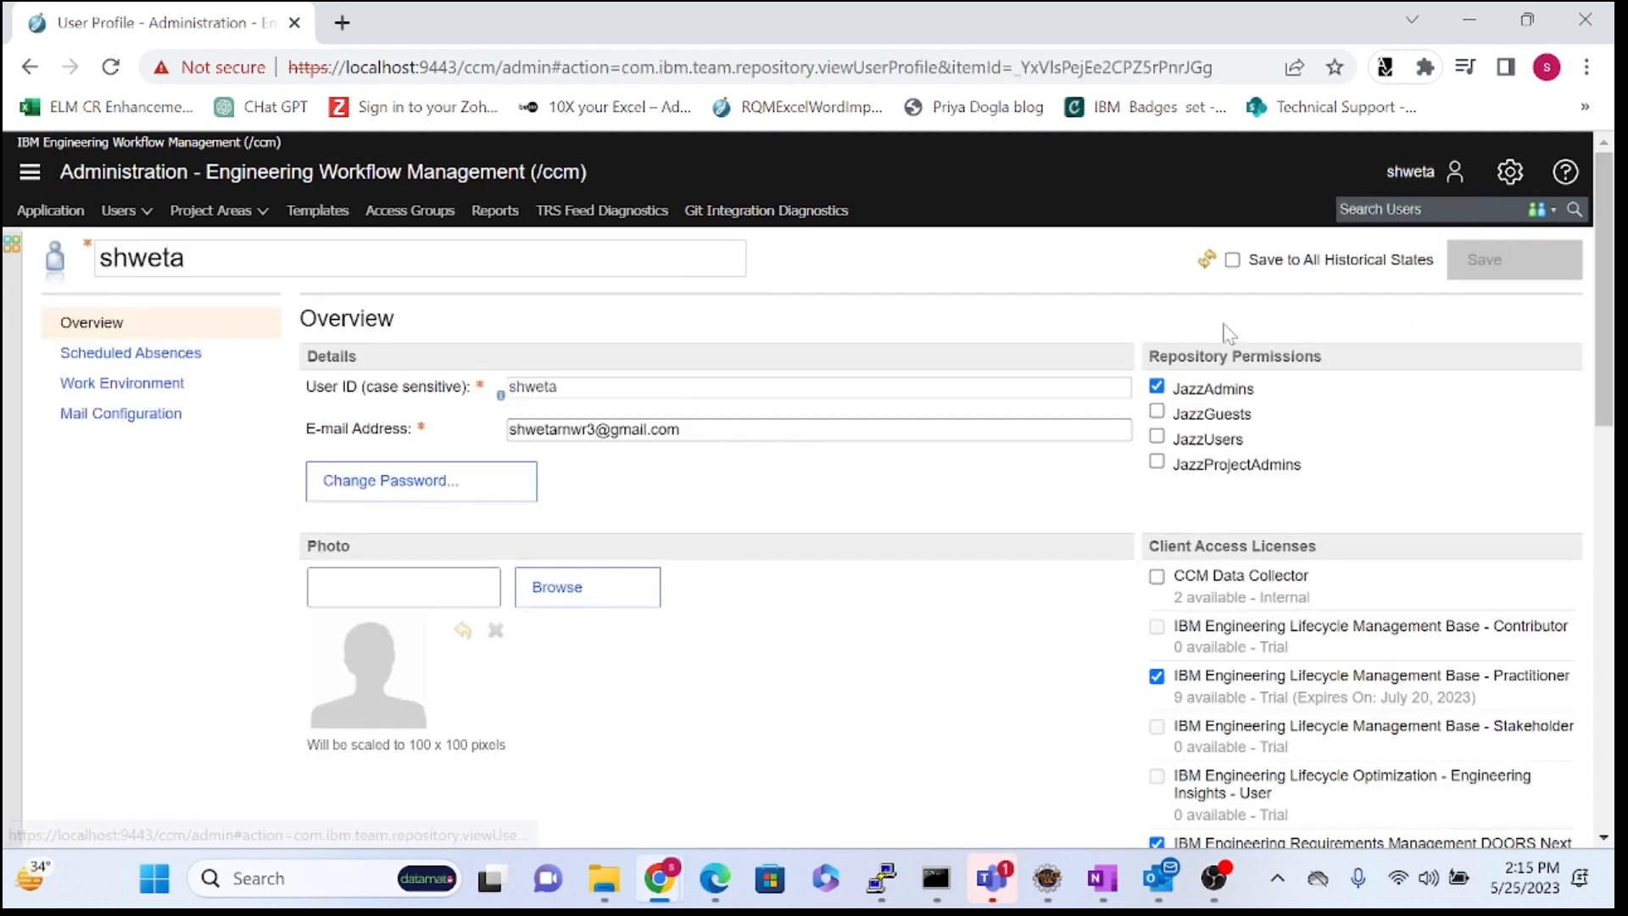
pyautogui.doubleClick(183, 258)
pyautogui.click(94, 456)
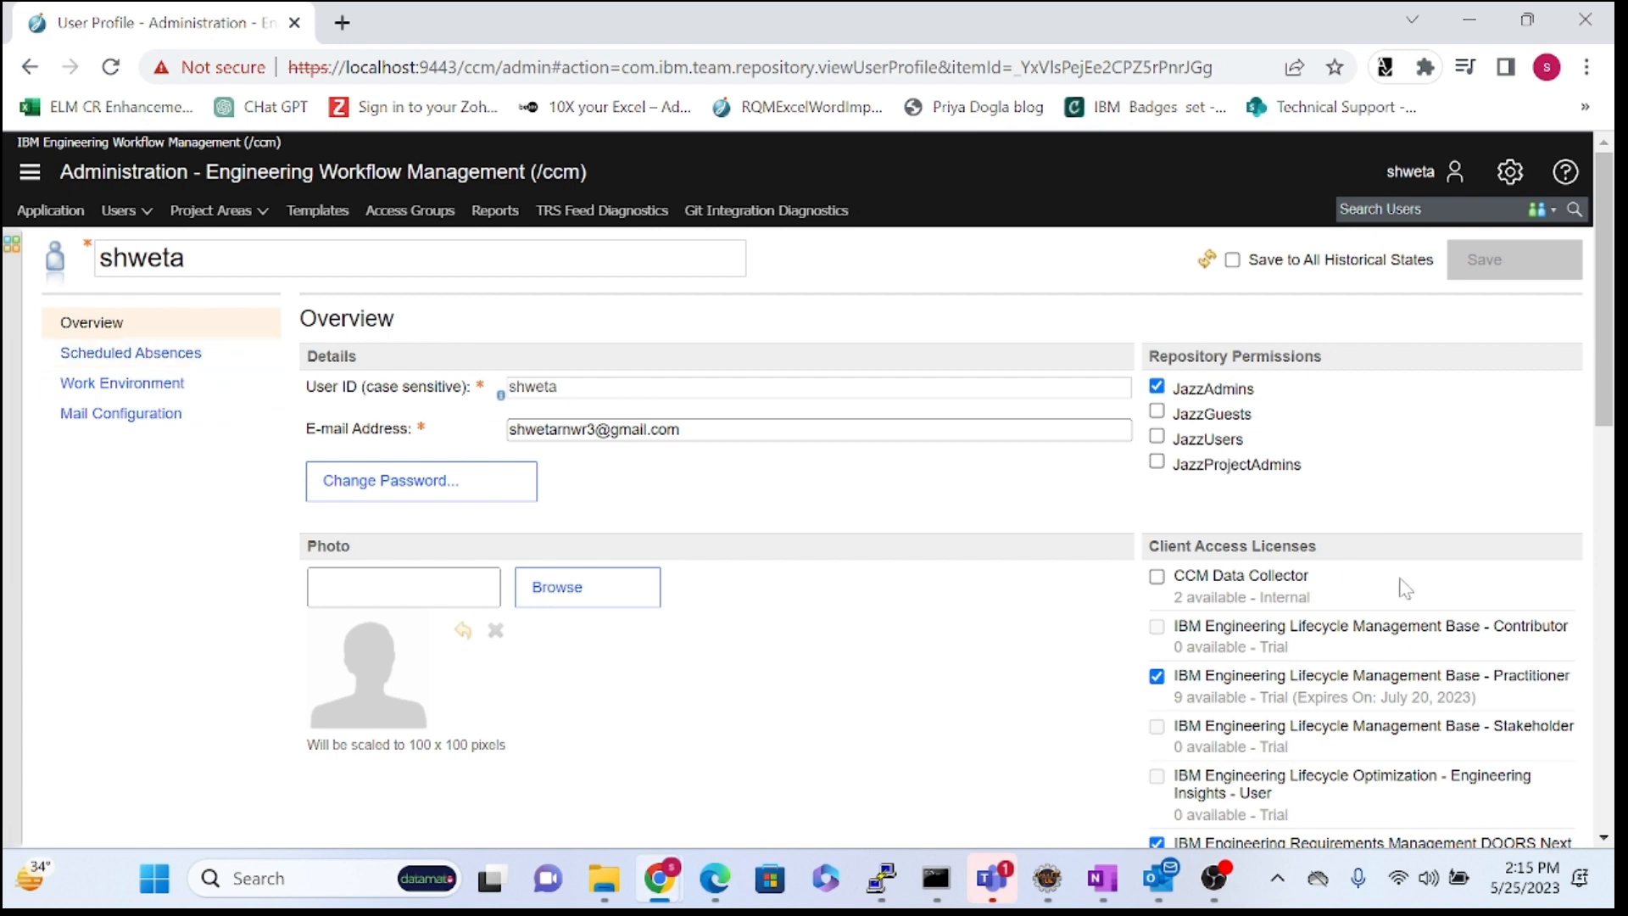
pyautogui.scroll(-10, 1405, 588)
pyautogui.scroll(9, 1557, 434)
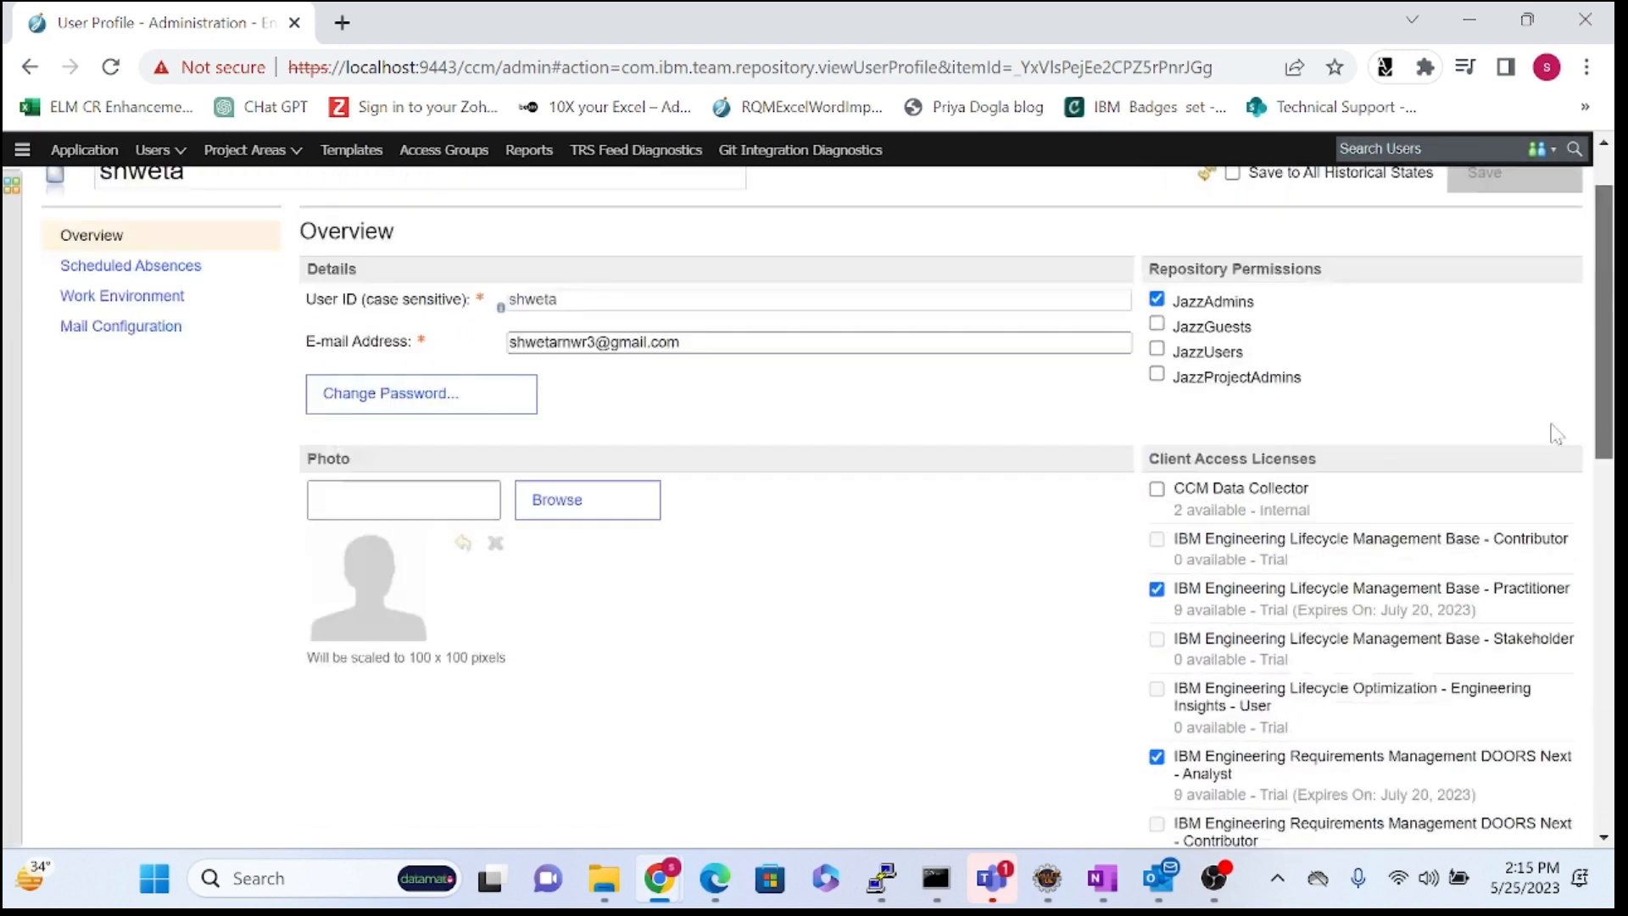
pyautogui.scroll(1, 1557, 434)
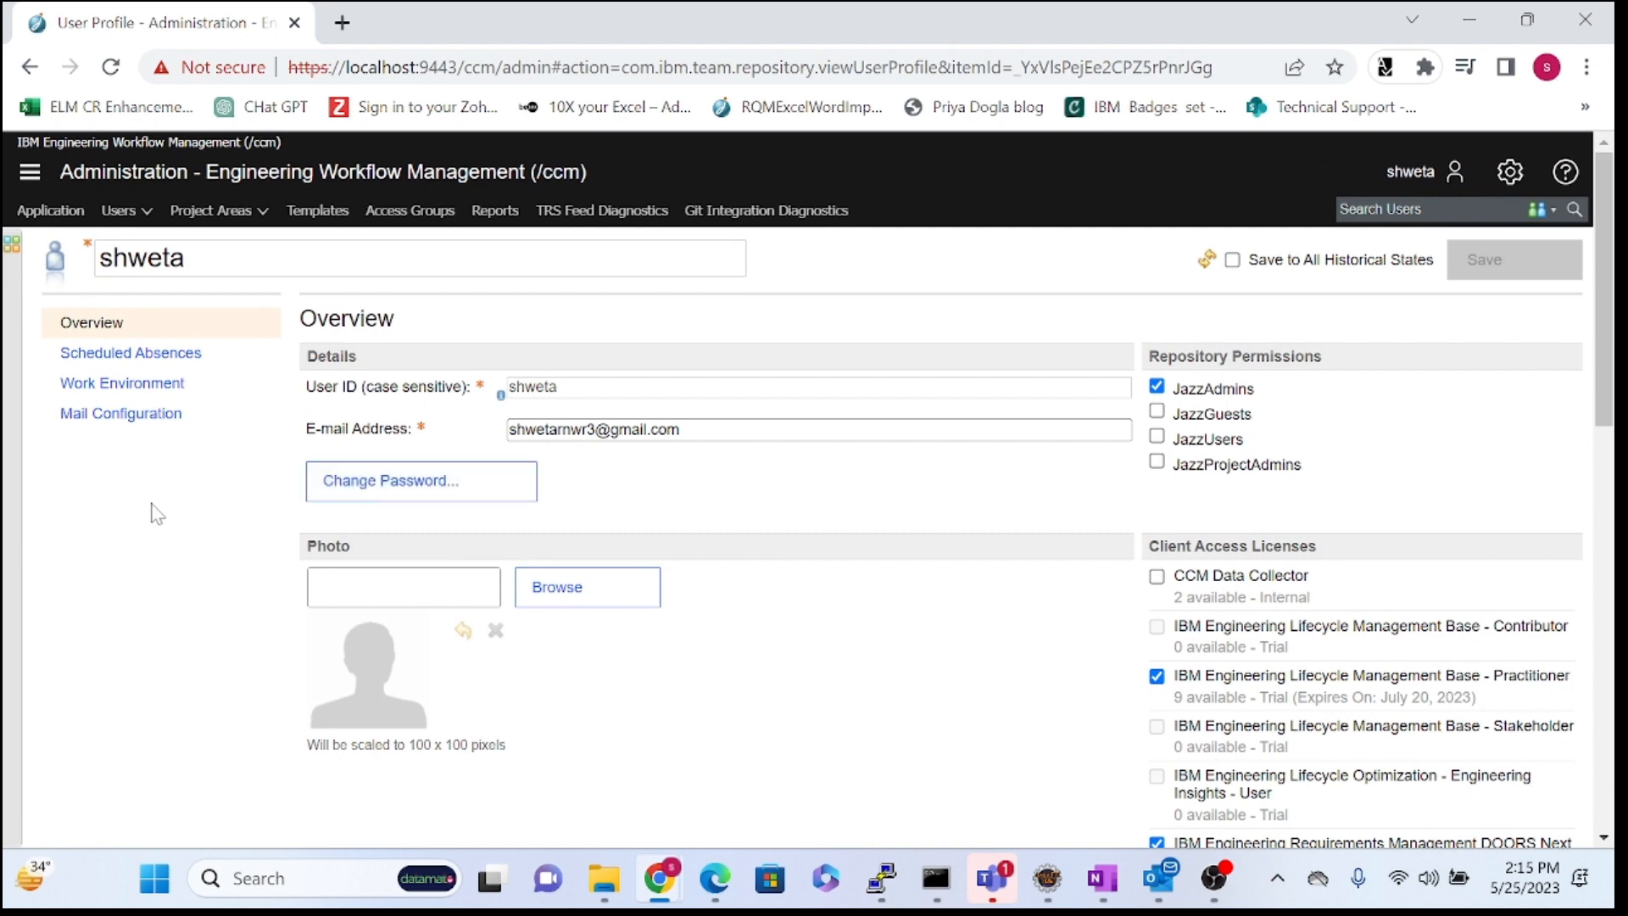
pyautogui.click(145, 360)
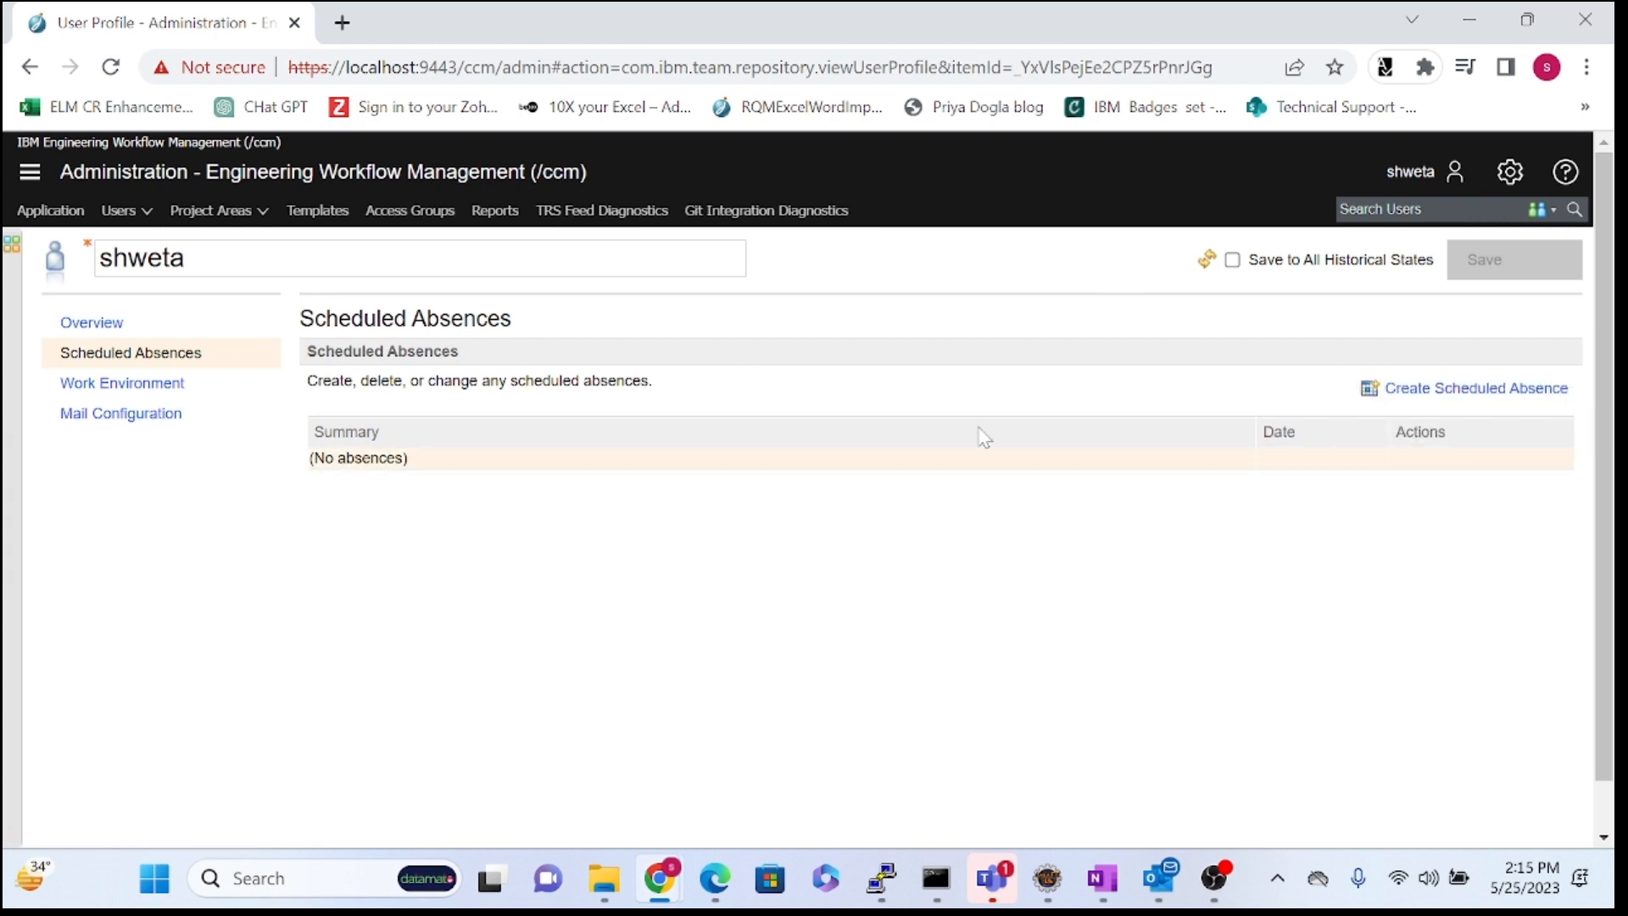
# - Check Work Environment, then review Mail Configuration's creator, owner and subscriber notifications
pyautogui.click(144, 388)
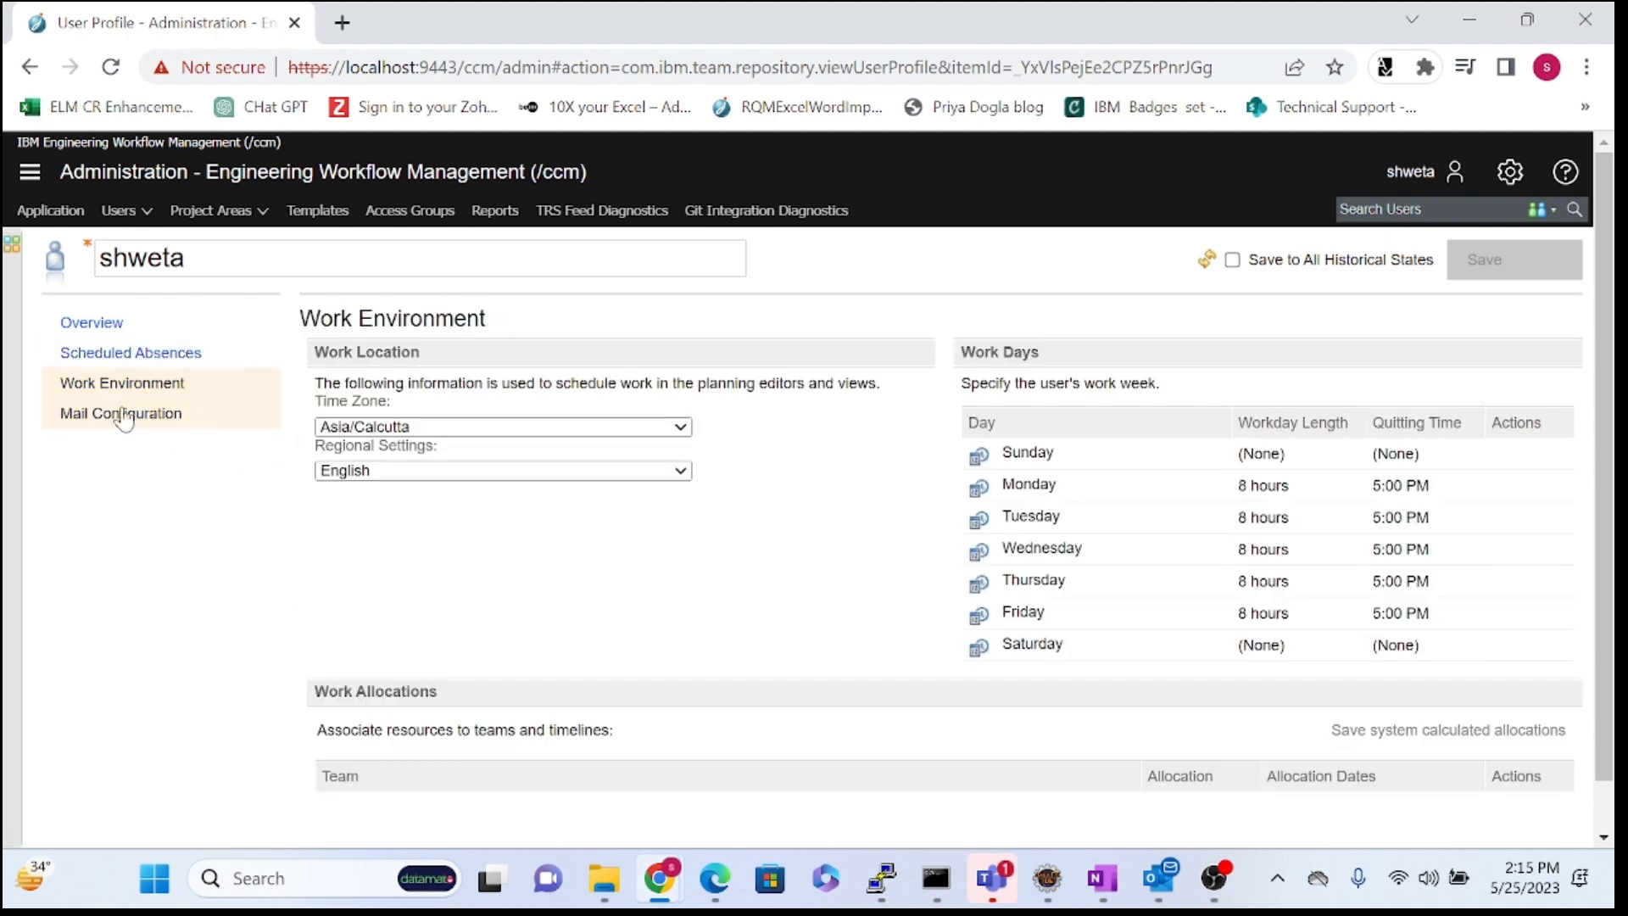
pyautogui.click(120, 413)
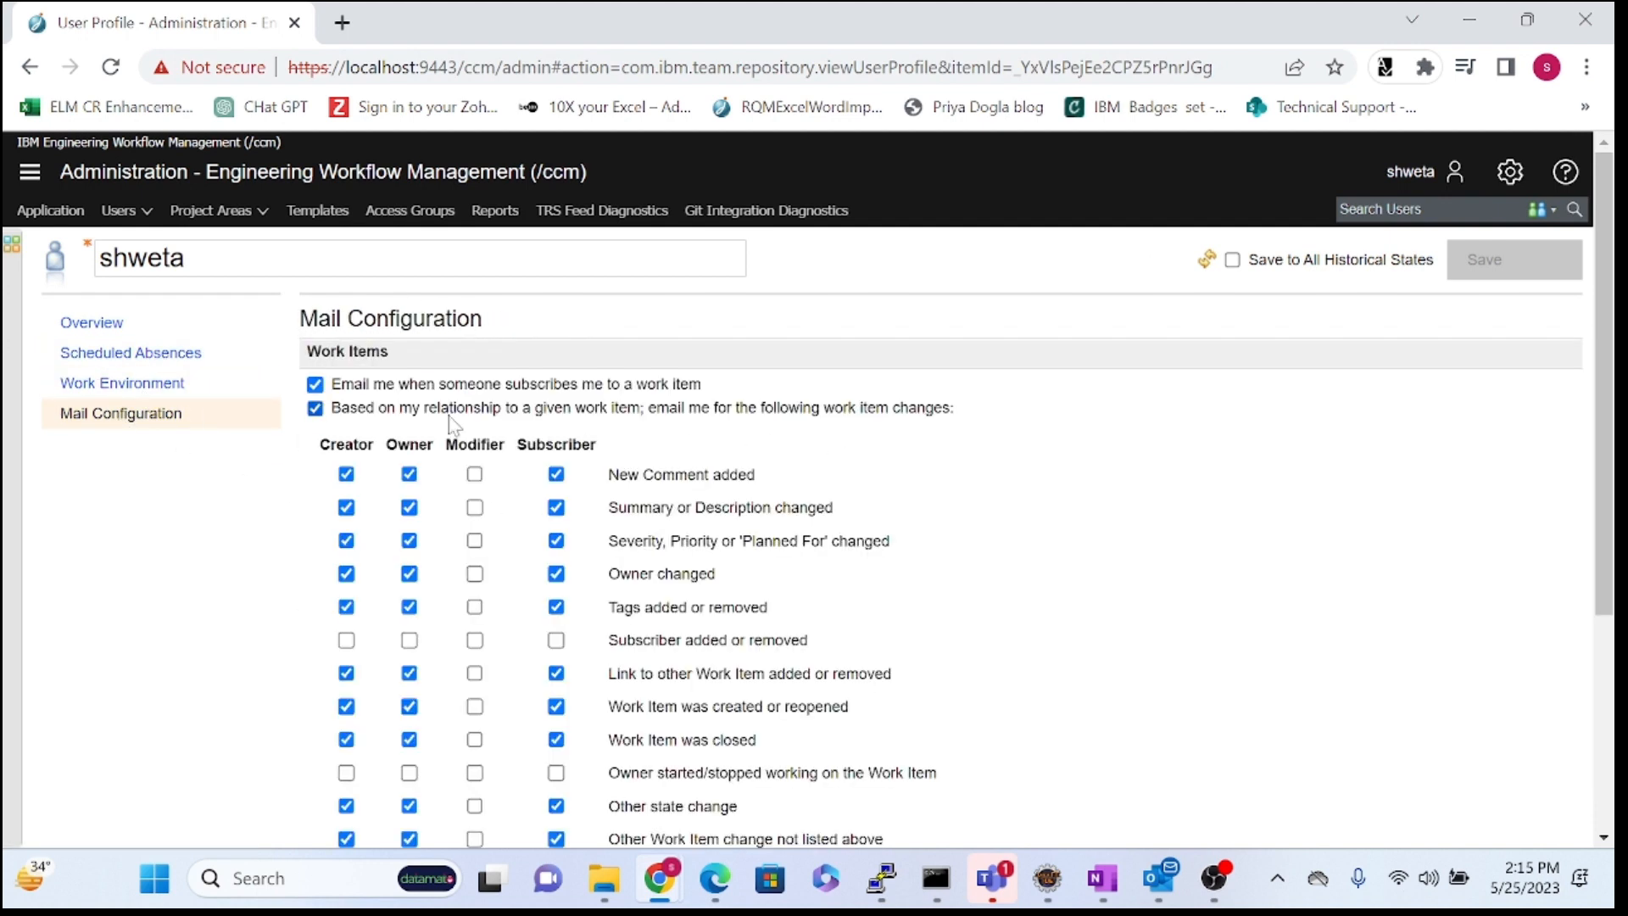
pyautogui.scroll(-2, 1601, 305)
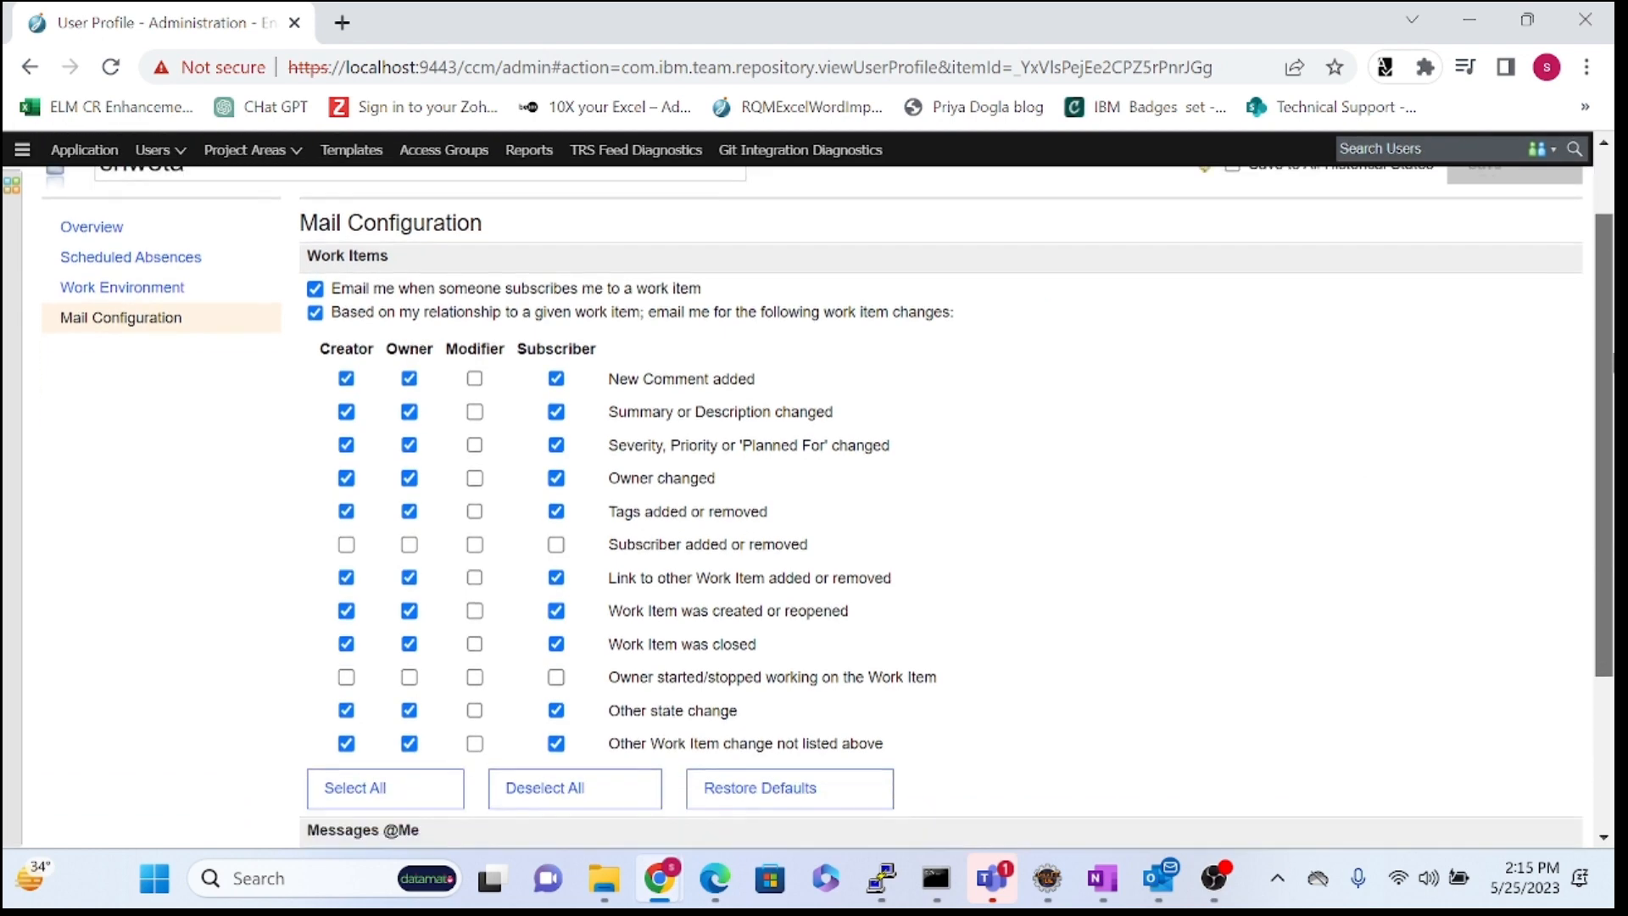
pyautogui.scroll(-1, 829, 507)
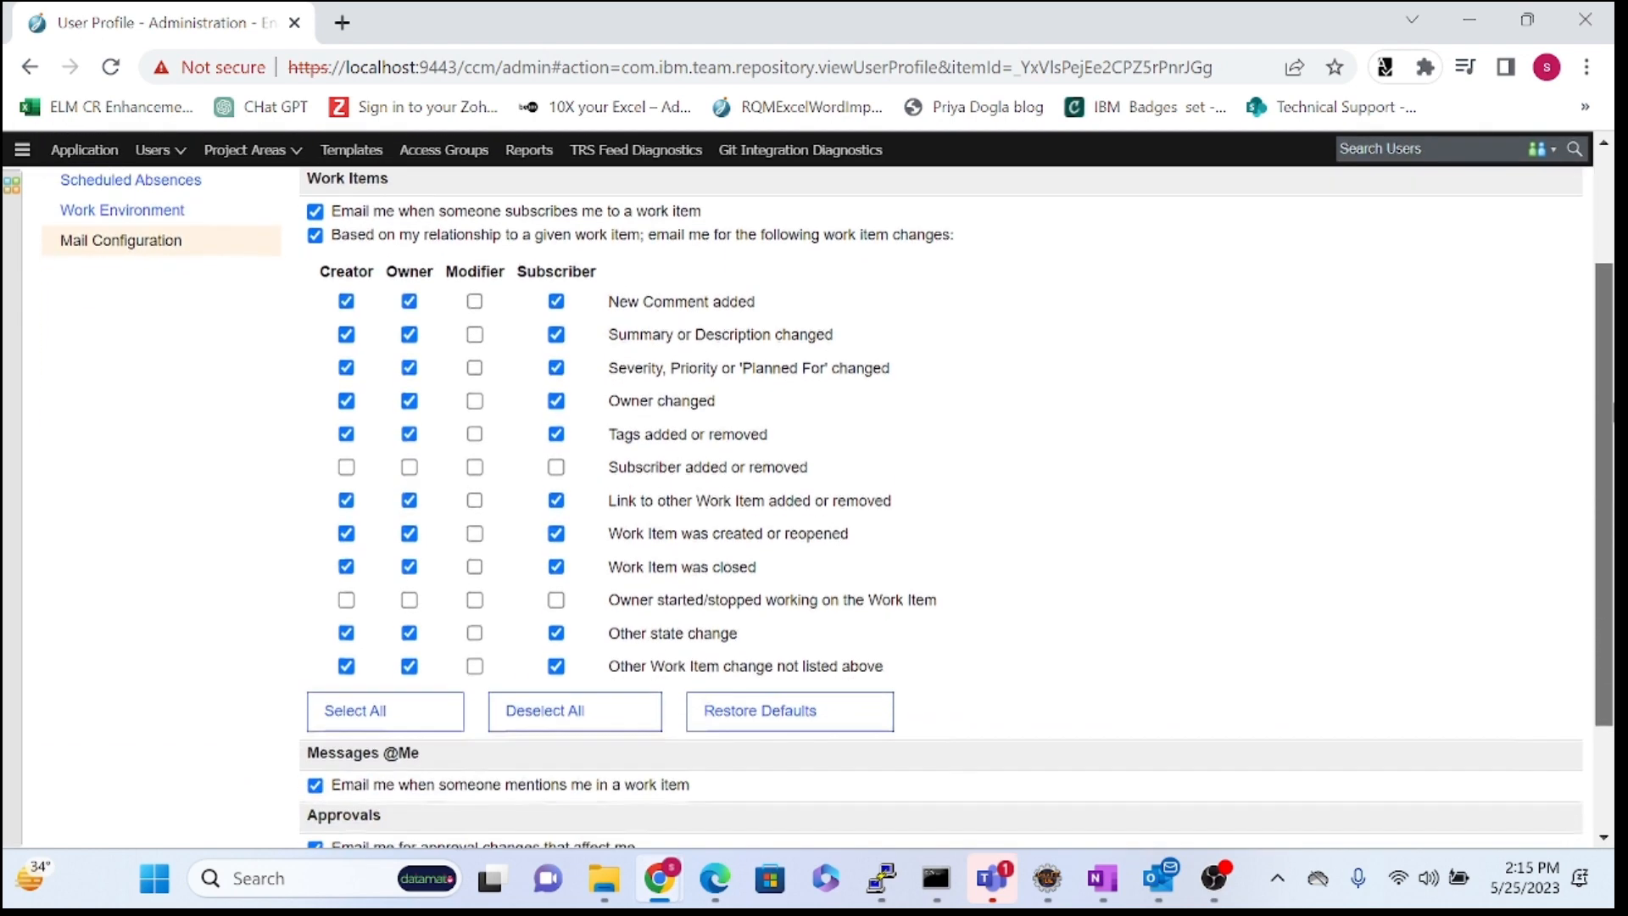
pyautogui.moveTo(1613, 417); pyautogui.dragTo(1606, 321)
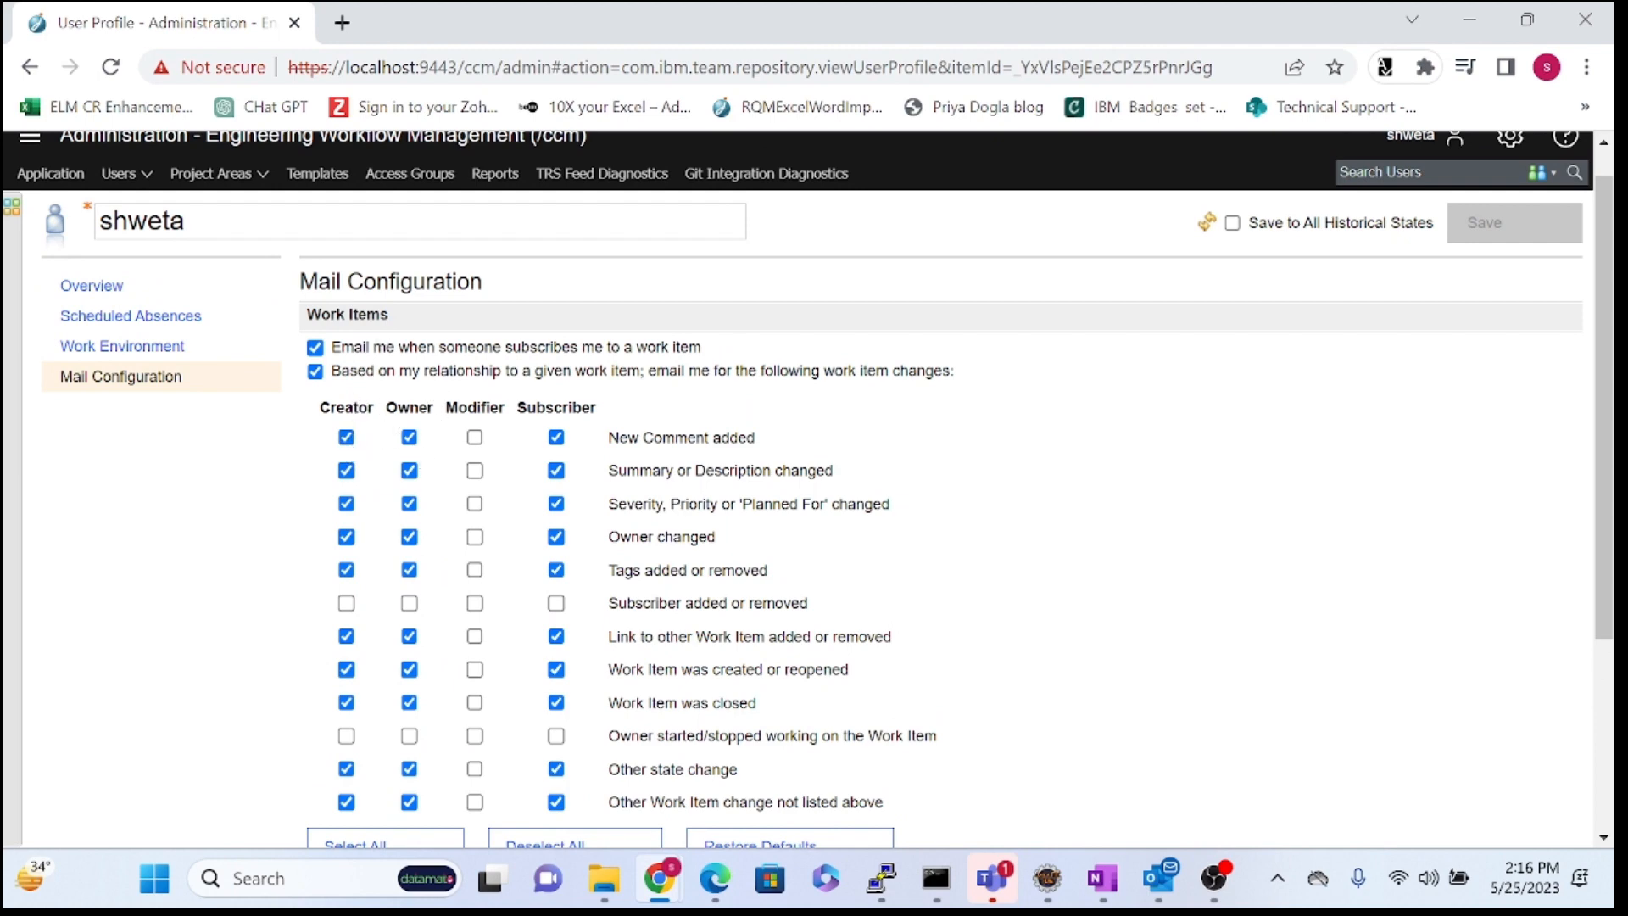
pyautogui.moveTo(315, 415); pyautogui.dragTo(915, 801)
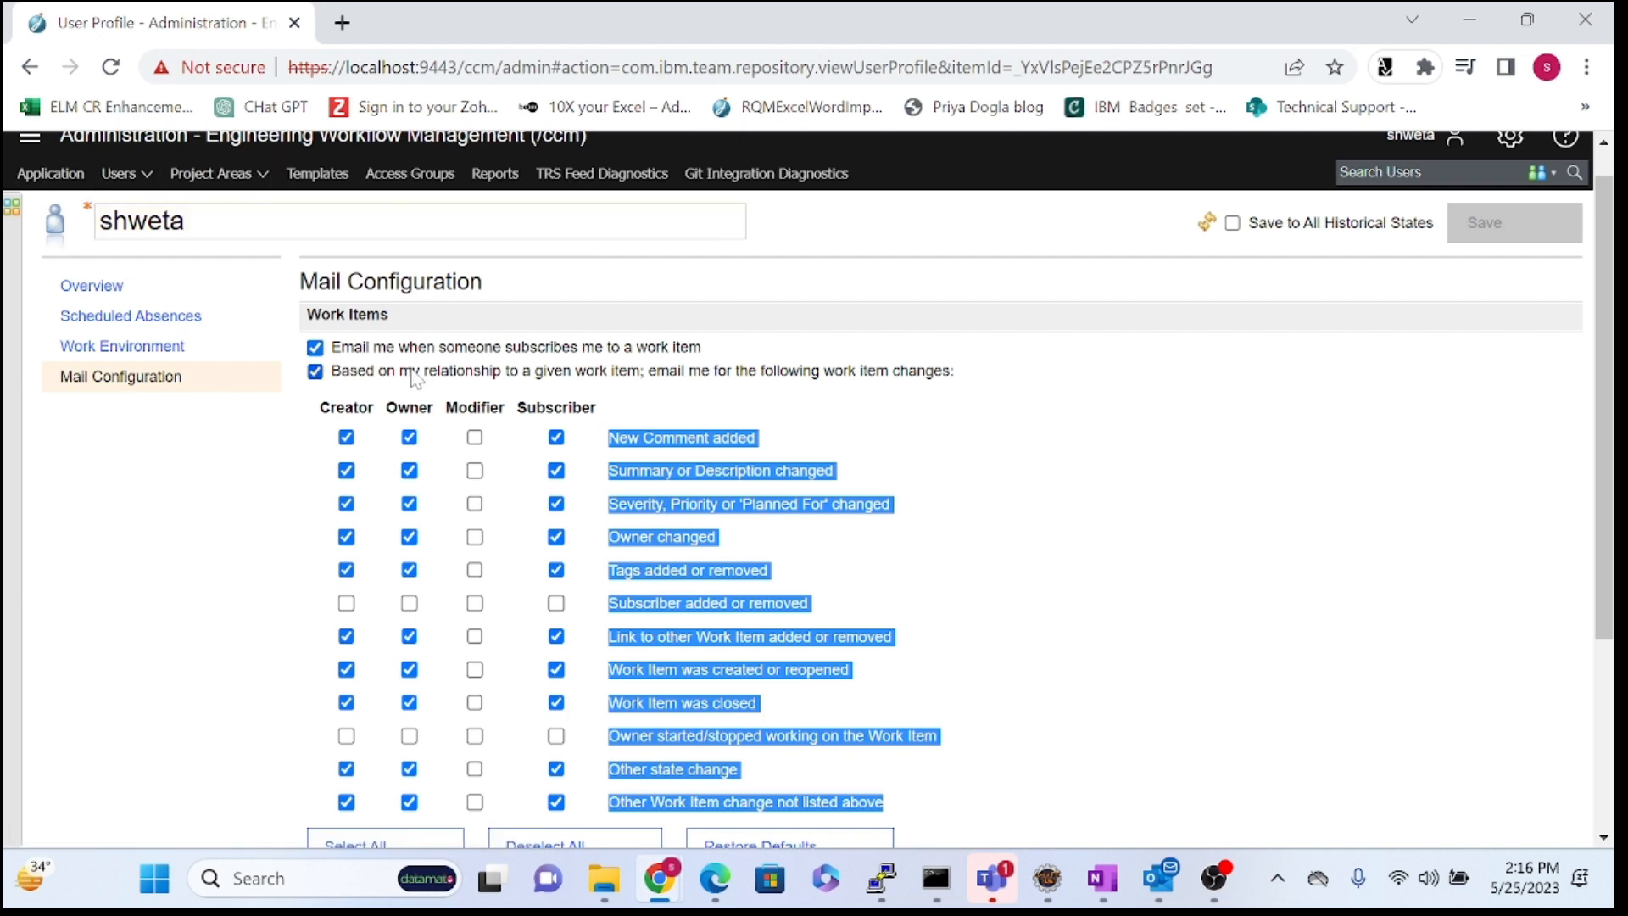
# - Tick Modifier and Subscriber in the New Comment added row so all four roles get e-mails
pyautogui.click(945, 458)
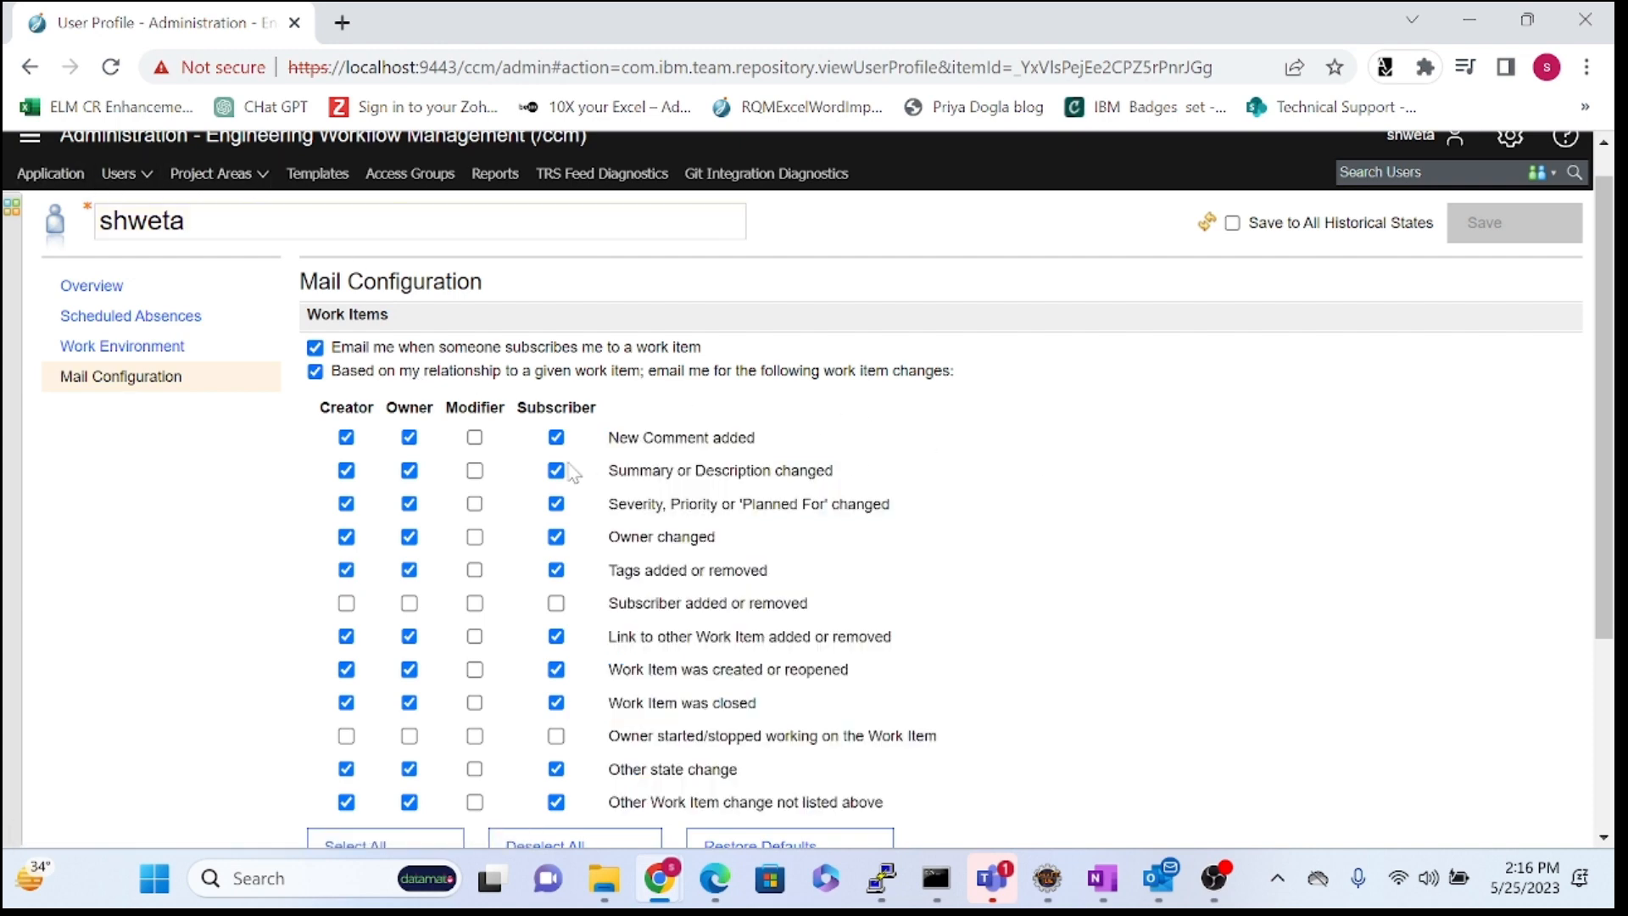
pyautogui.click(347, 438)
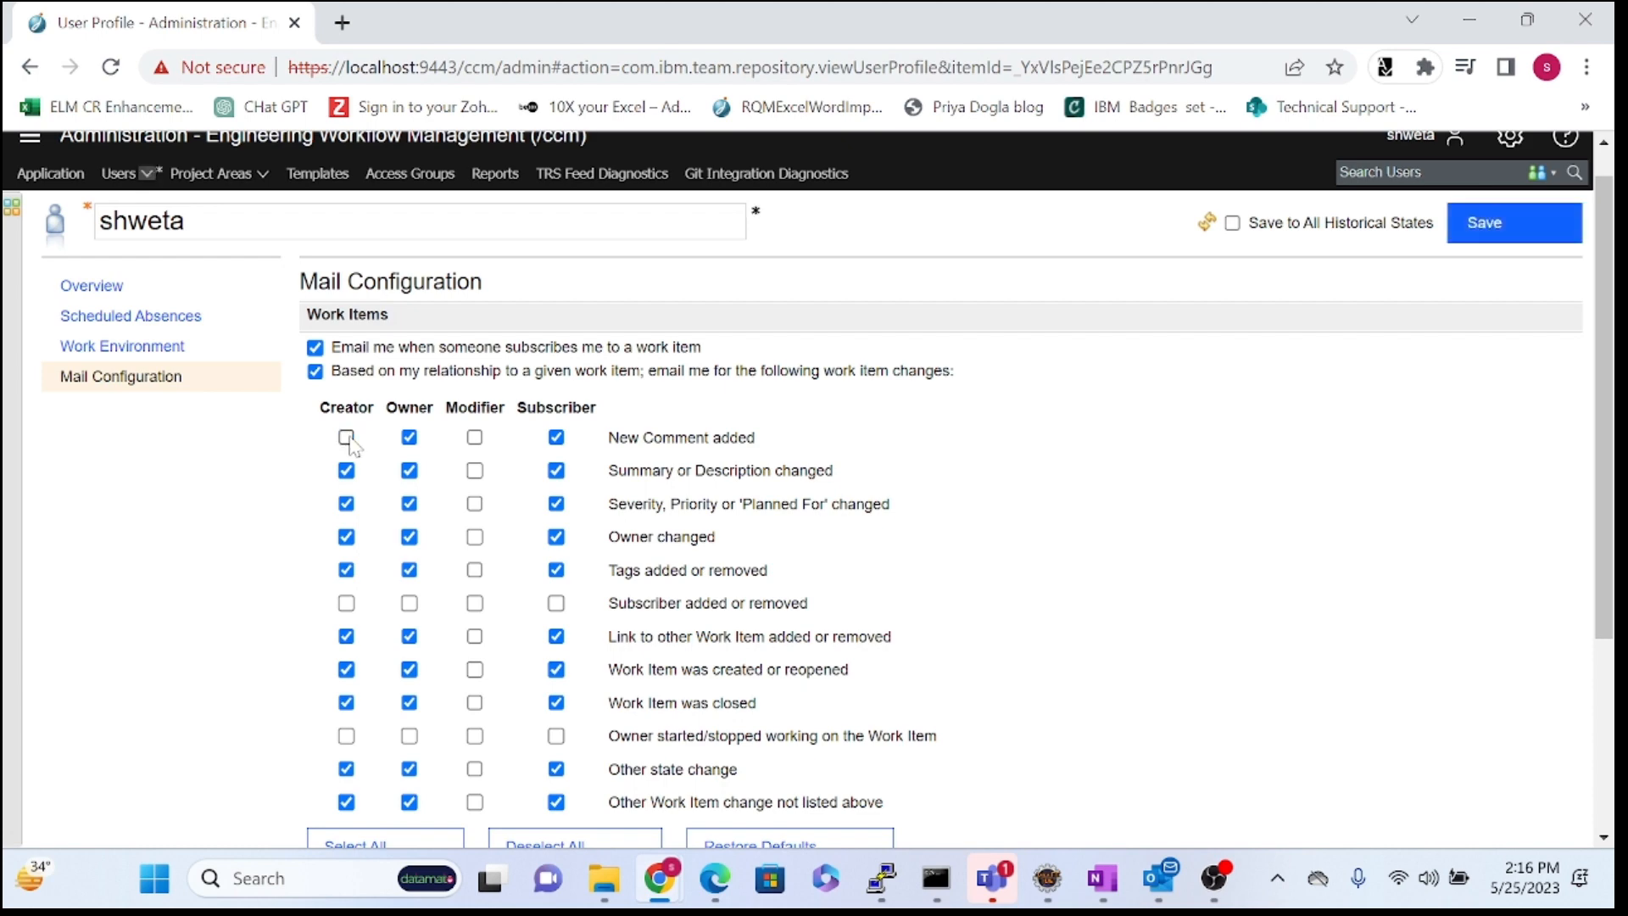
pyautogui.click(349, 440)
pyautogui.moveTo(320, 411); pyautogui.dragTo(374, 409)
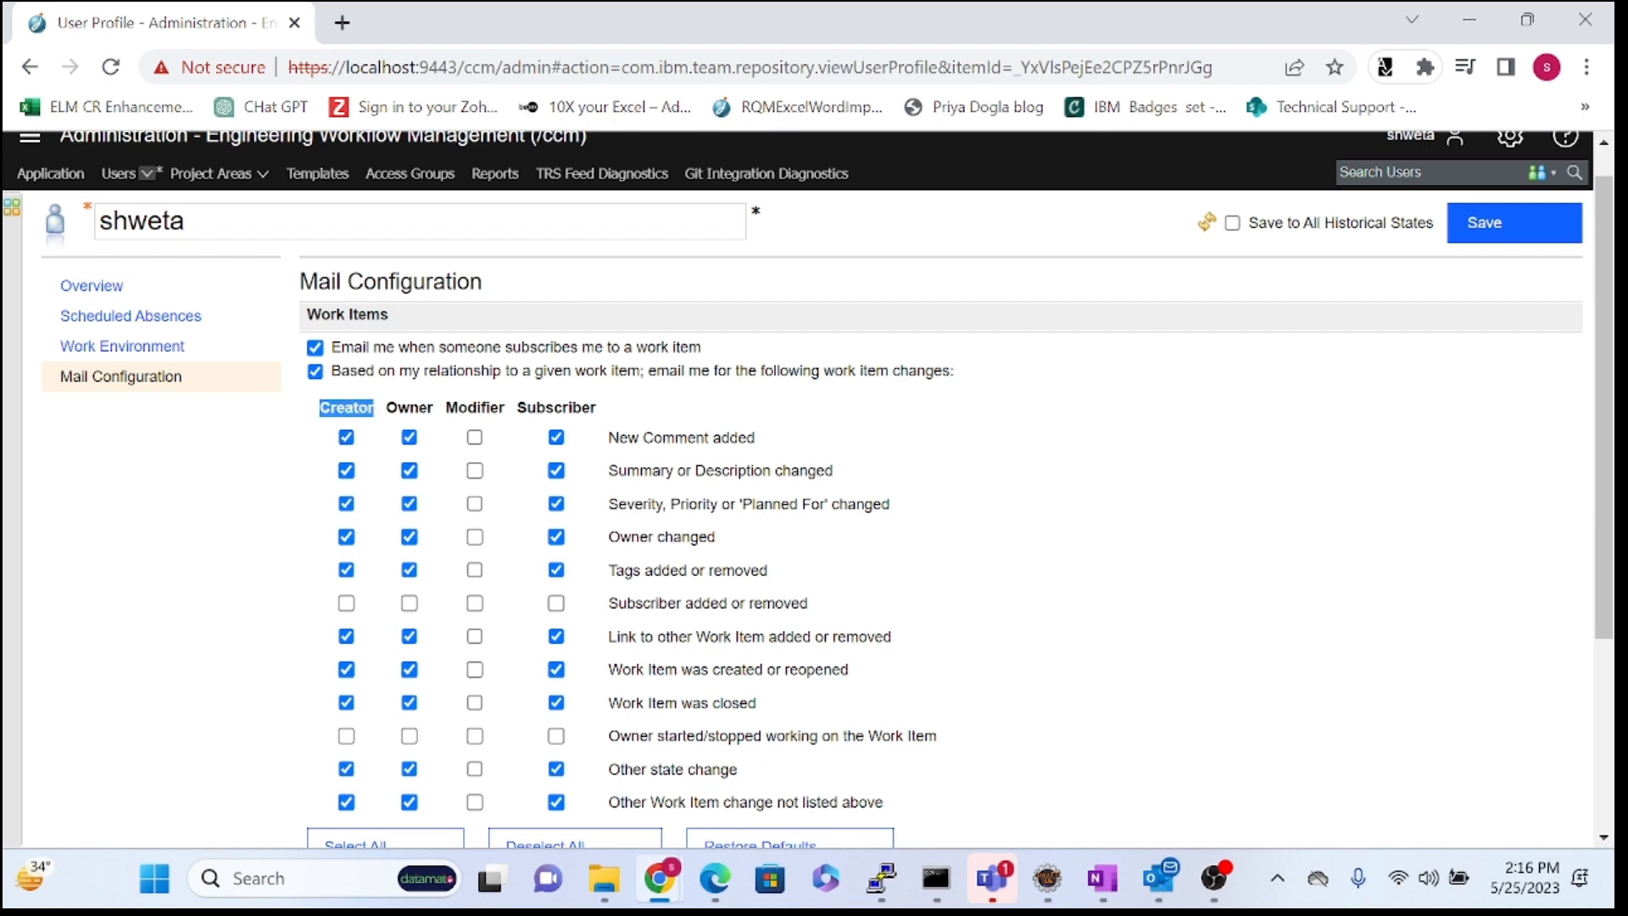
pyautogui.moveTo(619, 438); pyautogui.dragTo(780, 450)
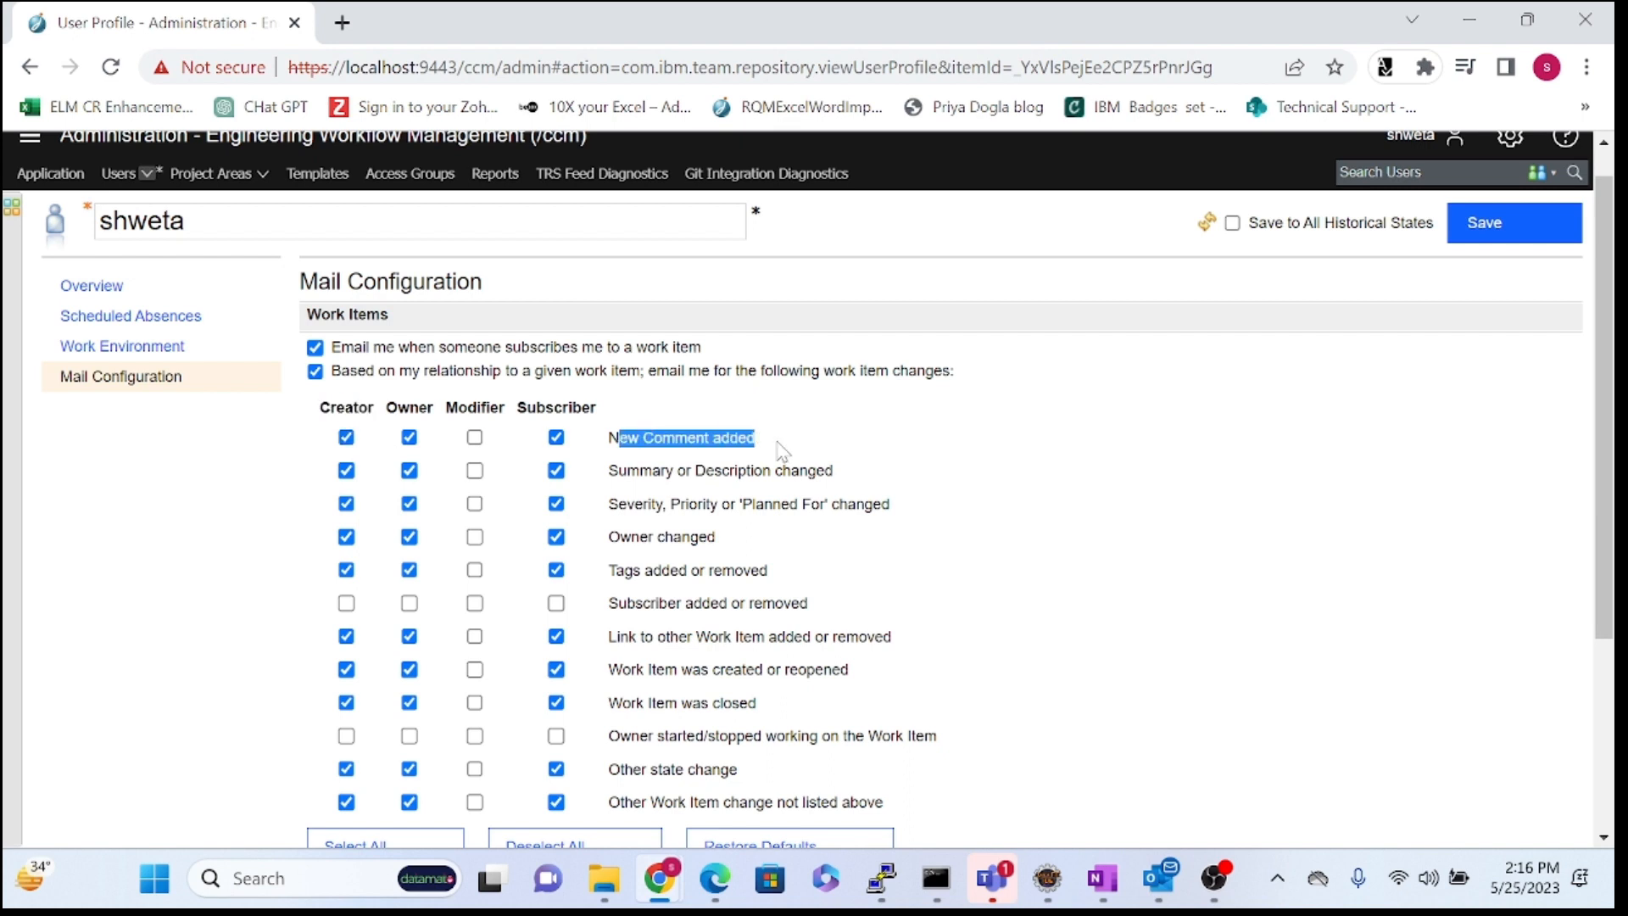
pyautogui.moveTo(609, 439); pyautogui.dragTo(792, 438)
pyautogui.moveTo(379, 416)
pyautogui.mouseDown()
pyautogui.moveTo(299, 417)
pyautogui.moveTo(408, 407)
pyautogui.mouseUp()
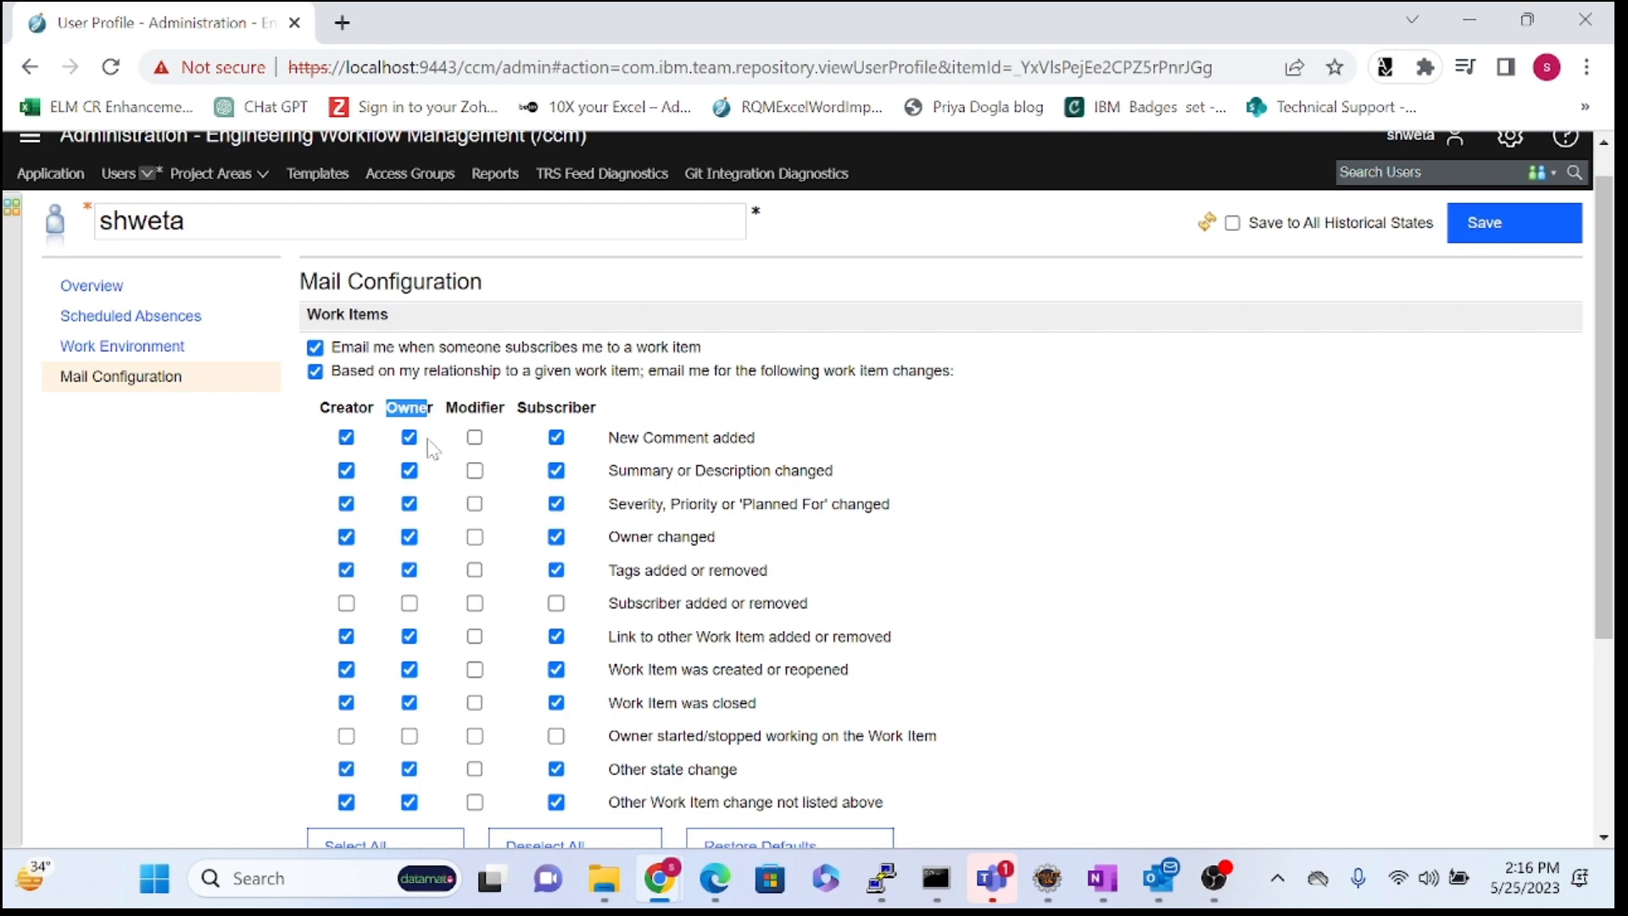
pyautogui.click(475, 437)
pyautogui.click(494, 418)
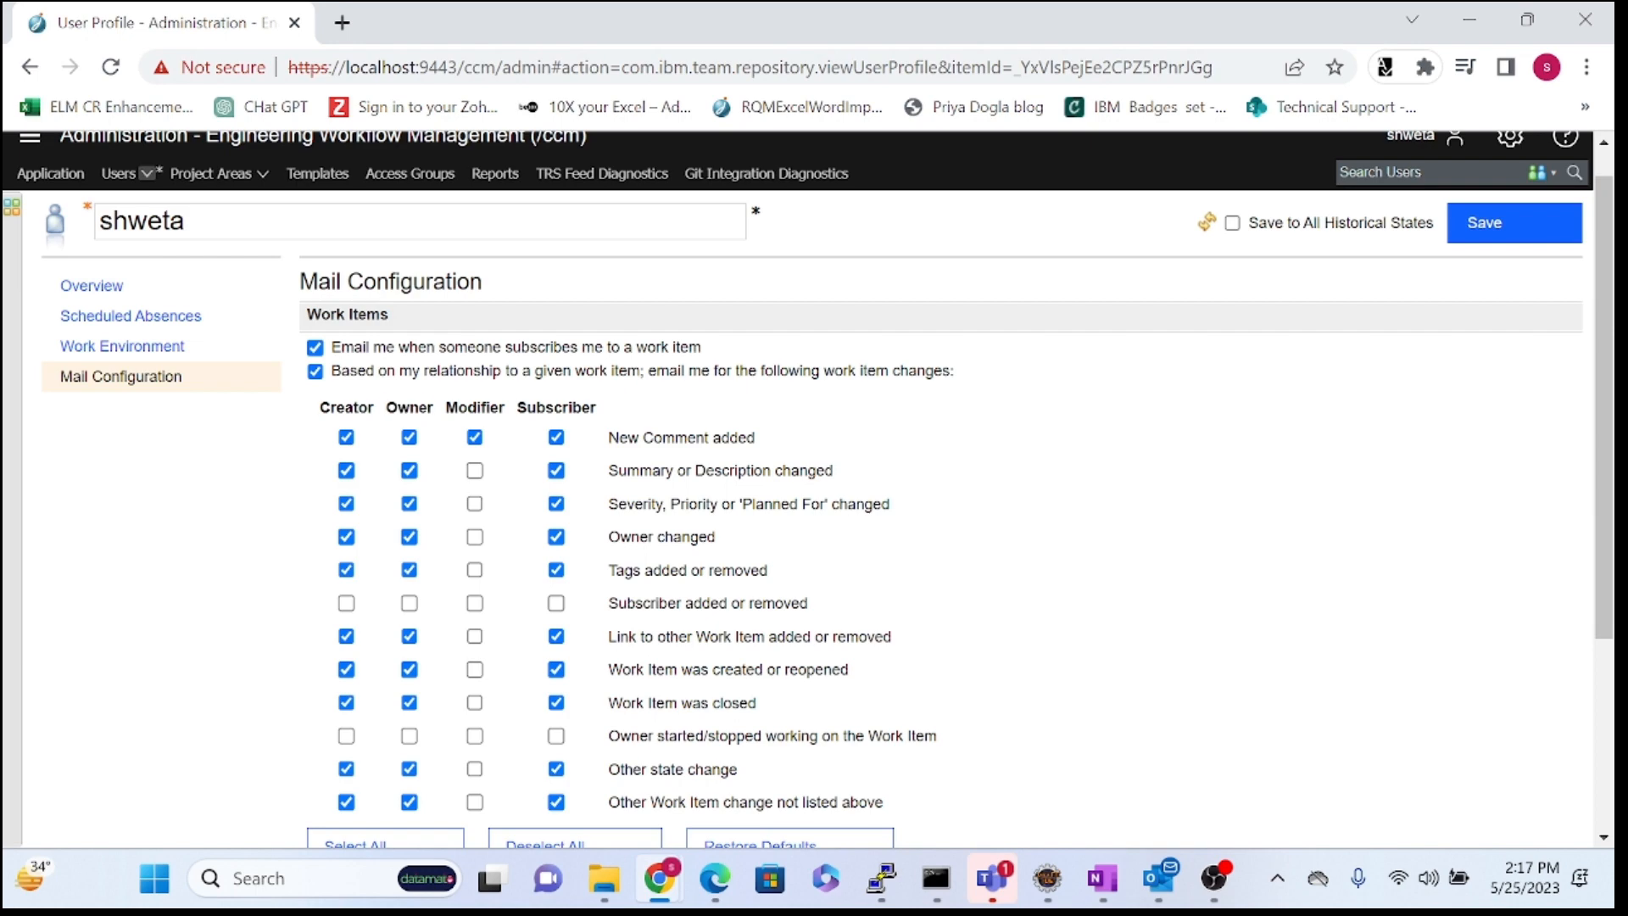
pyautogui.click(556, 438)
pyautogui.moveTo(757, 438); pyautogui.dragTo(594, 437)
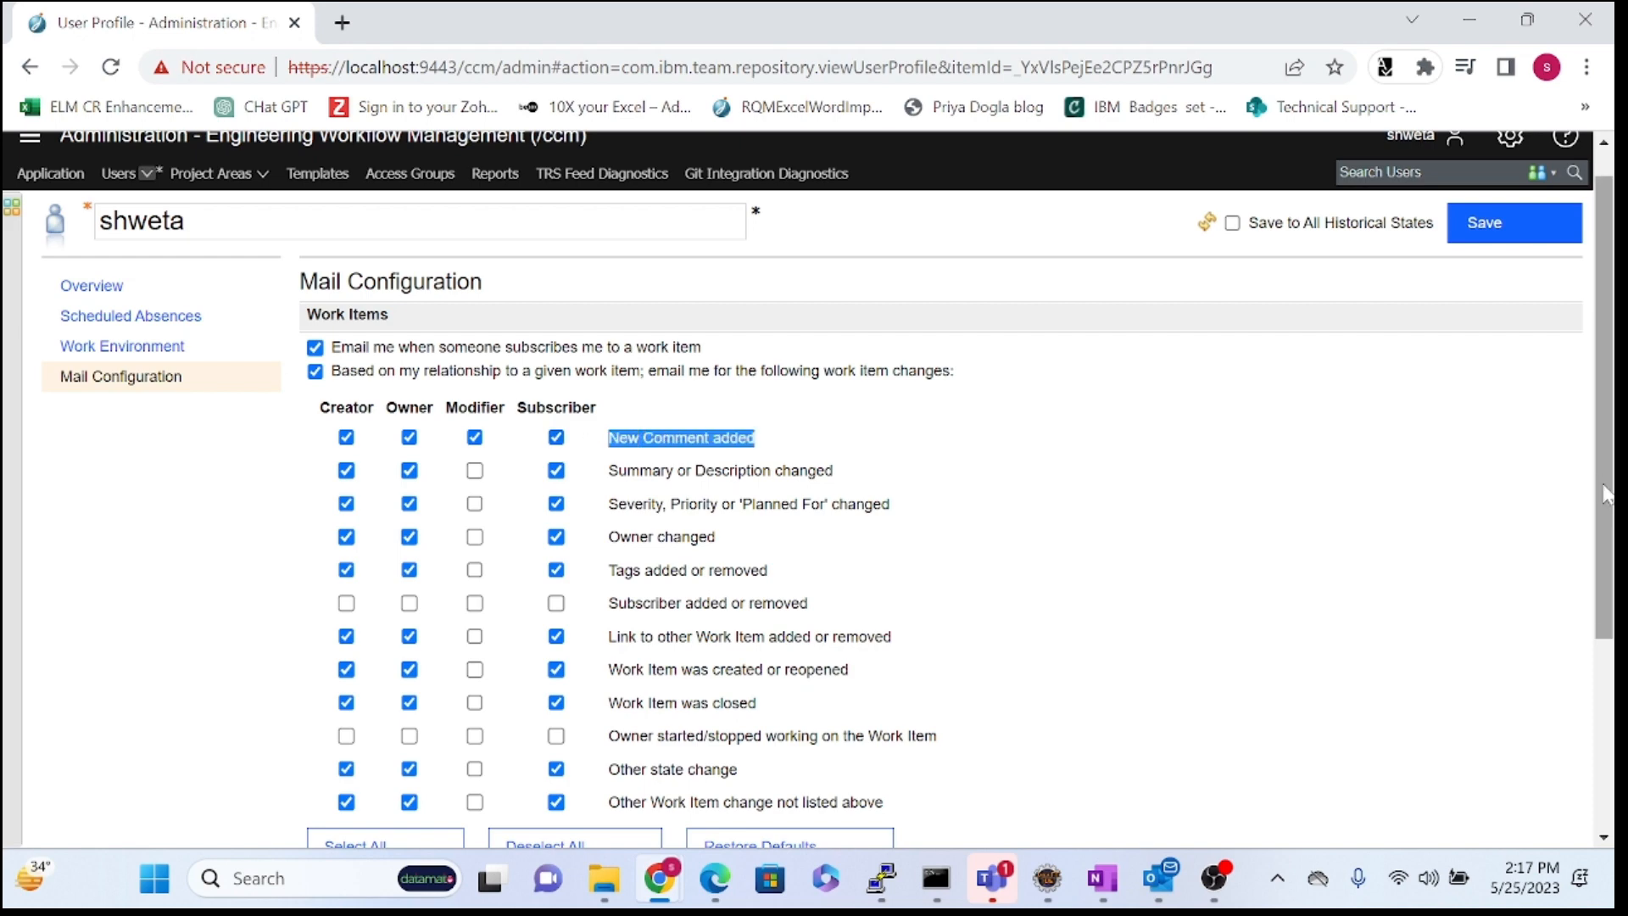
pyautogui.scroll(-1, 1342, 577)
pyautogui.click(608, 353)
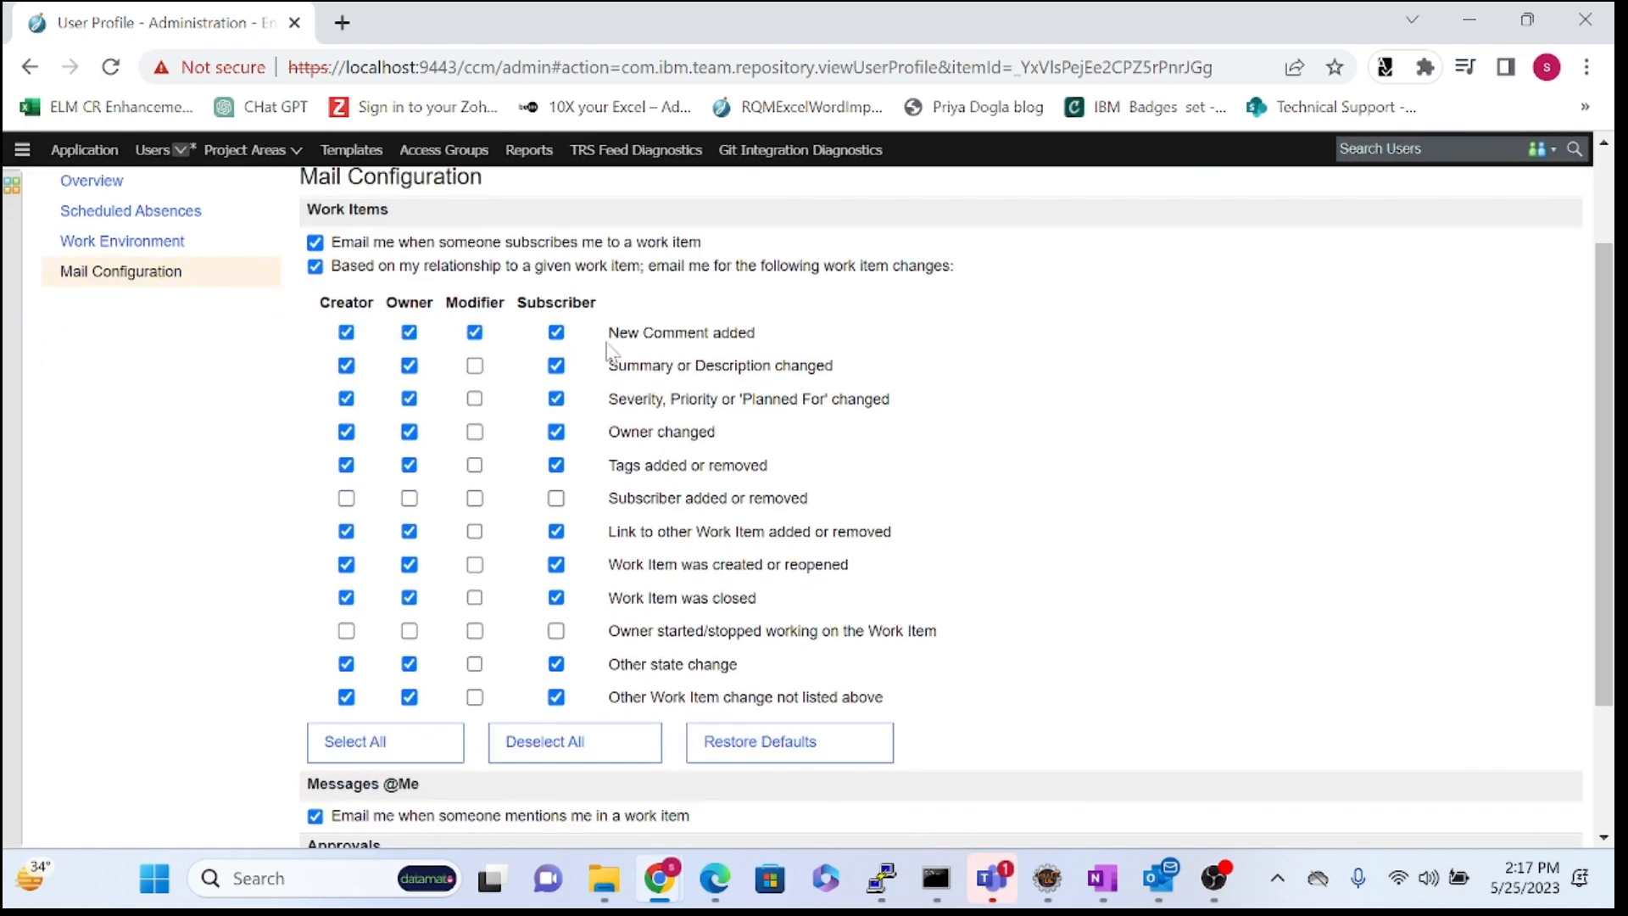
pyautogui.moveTo(608, 332); pyautogui.dragTo(755, 332)
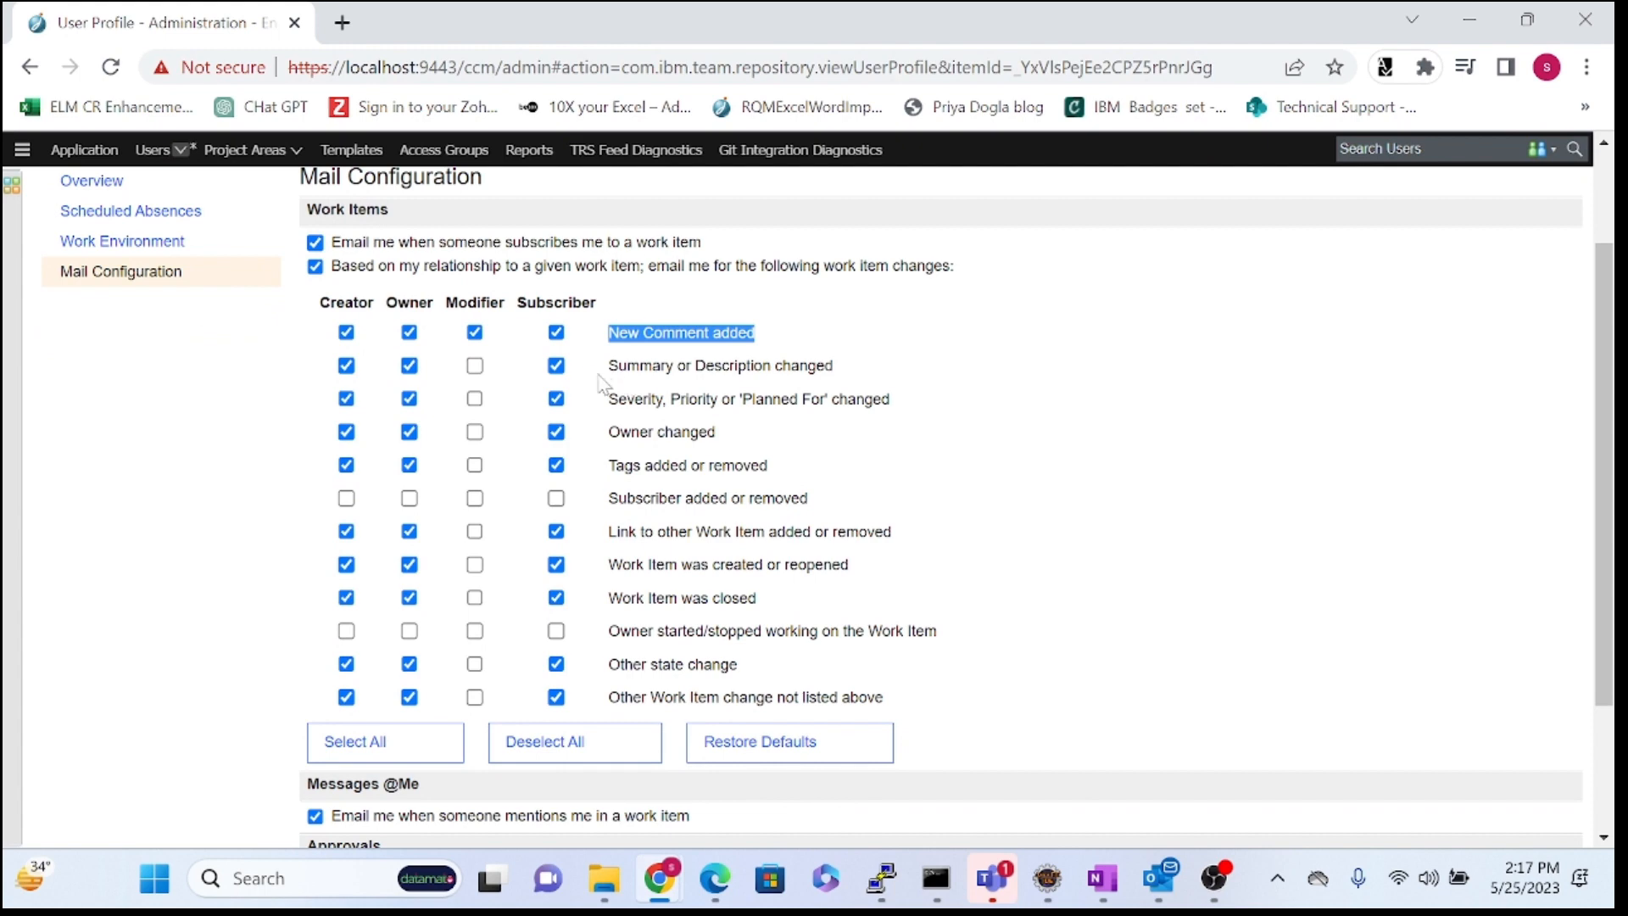
pyautogui.moveTo(607, 372); pyautogui.dragTo(852, 379)
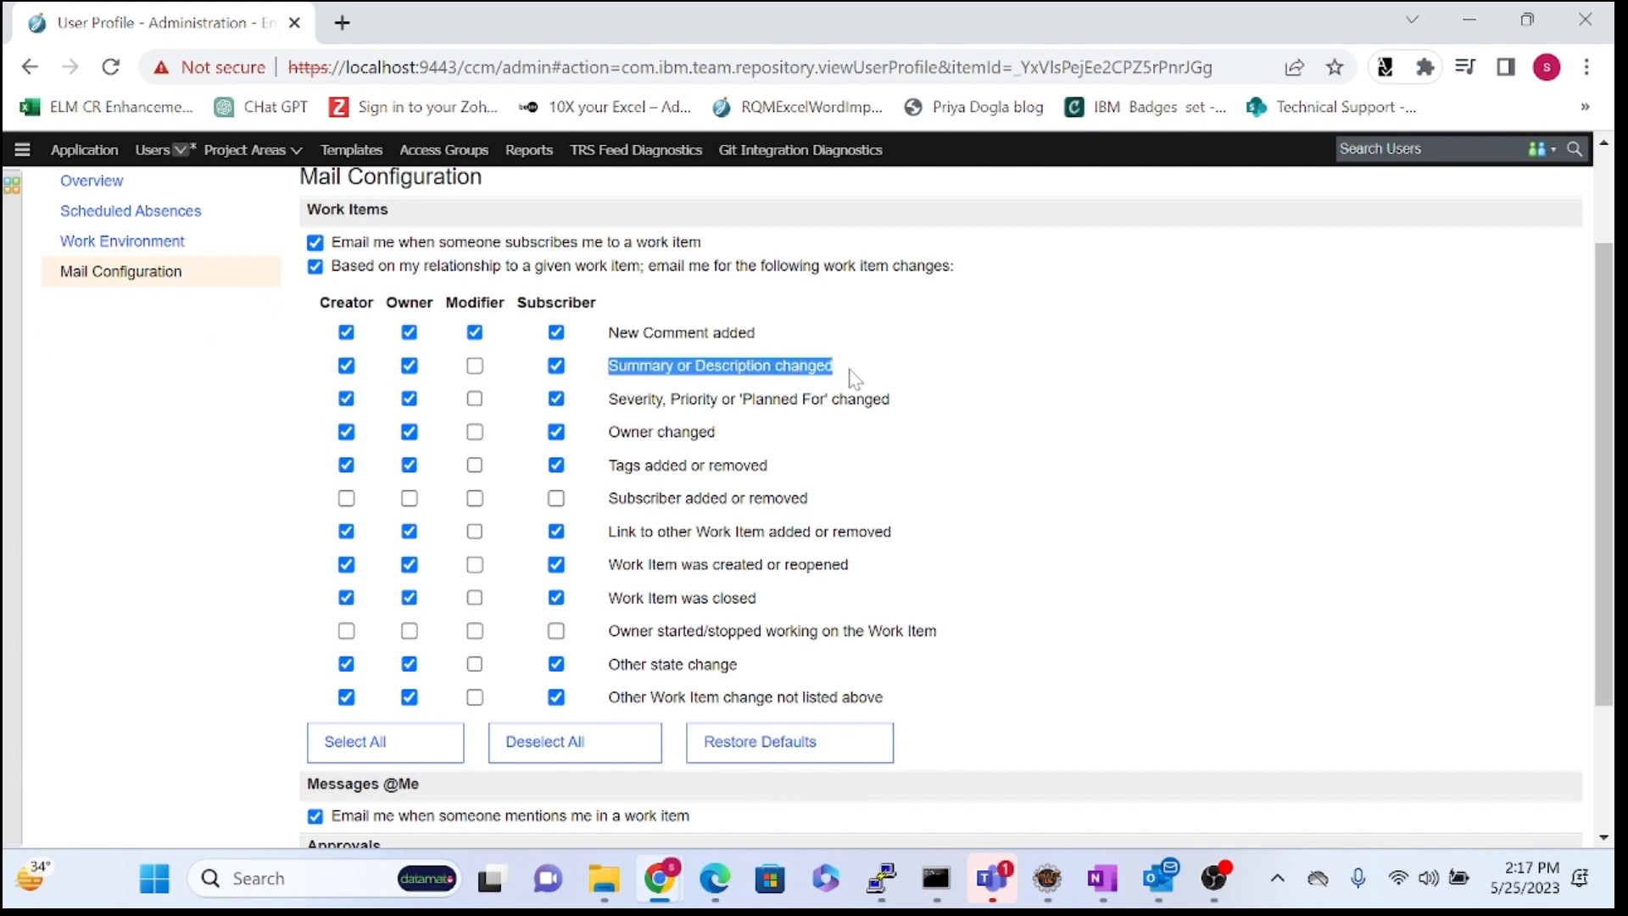
pyautogui.moveTo(606, 433); pyautogui.dragTo(717, 434)
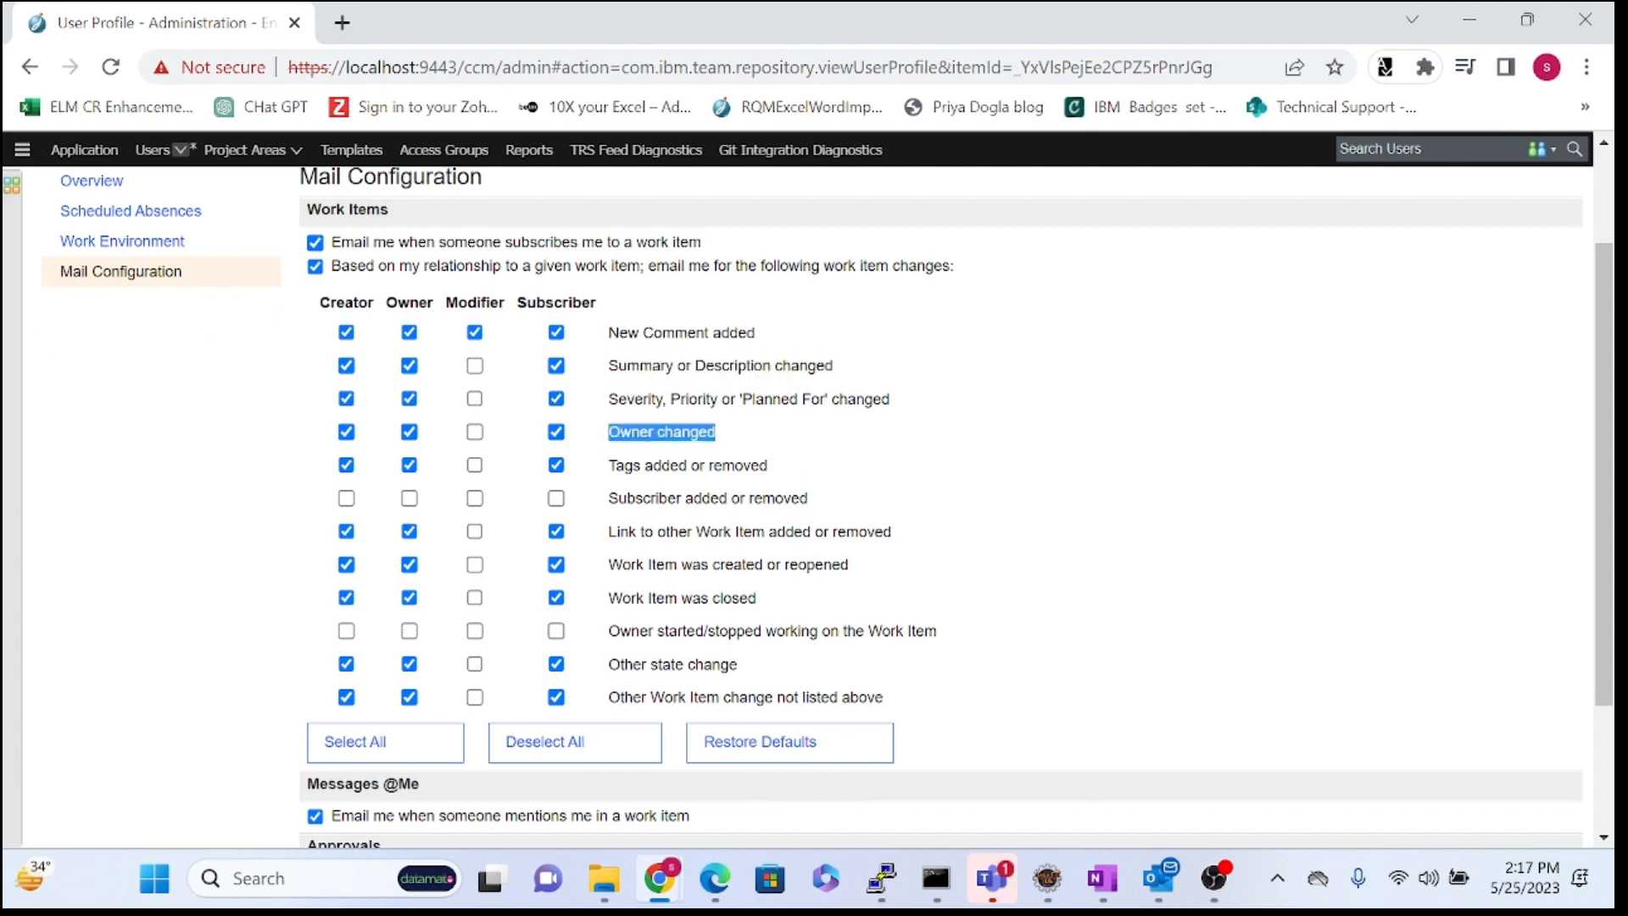
pyautogui.moveTo(607, 599); pyautogui.dragTo(804, 613)
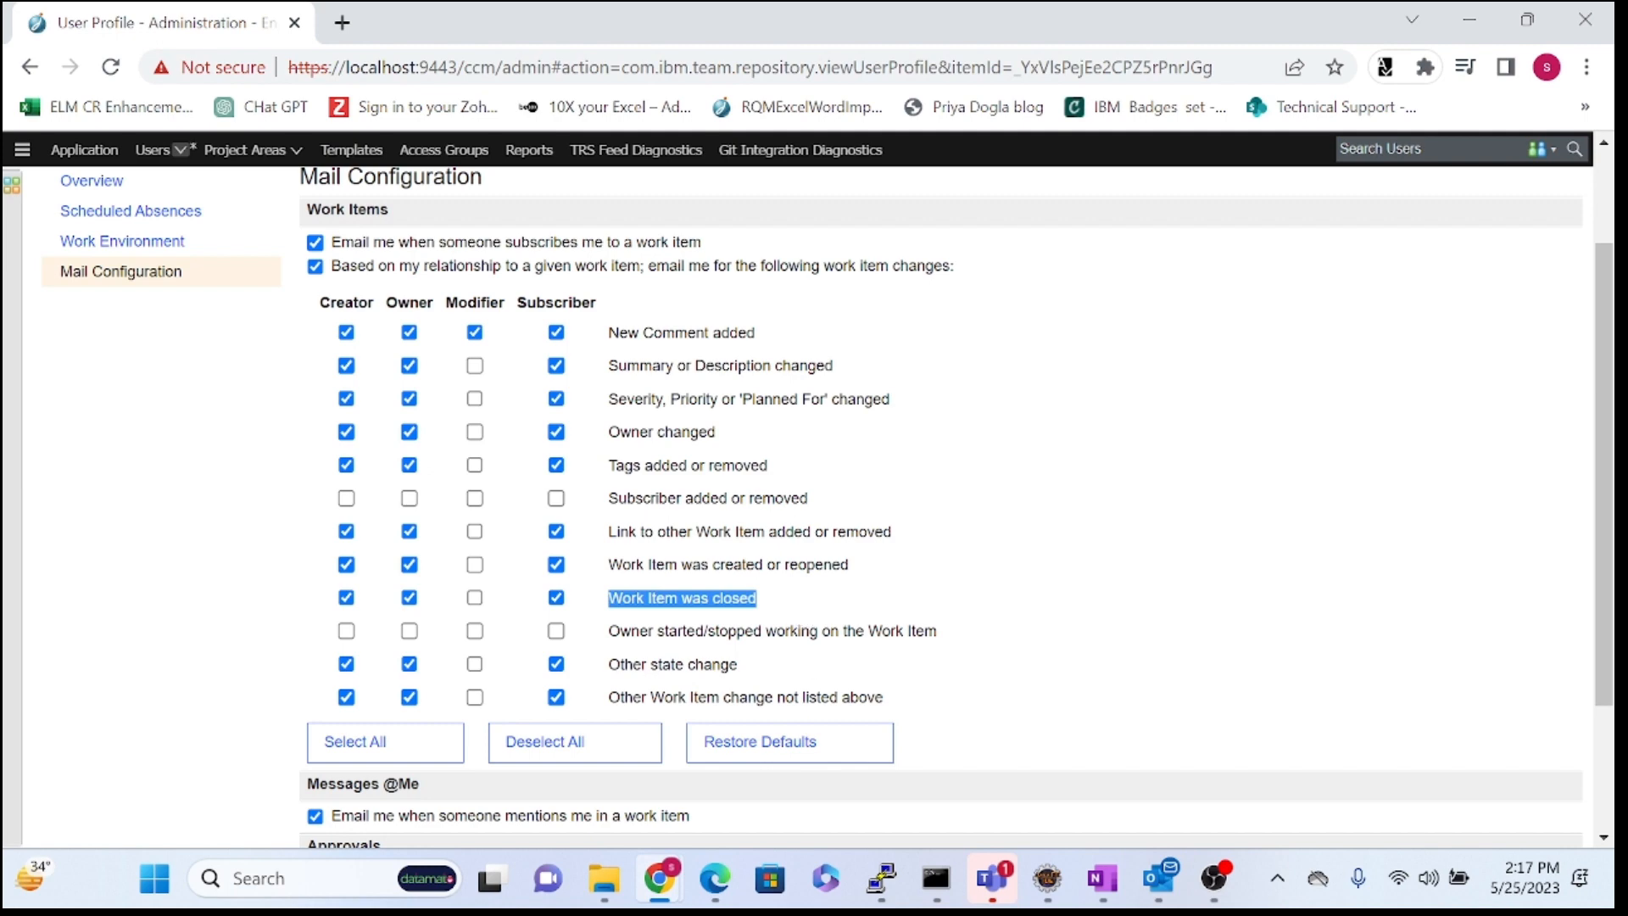
pyautogui.moveTo(608, 665); pyautogui.dragTo(803, 664)
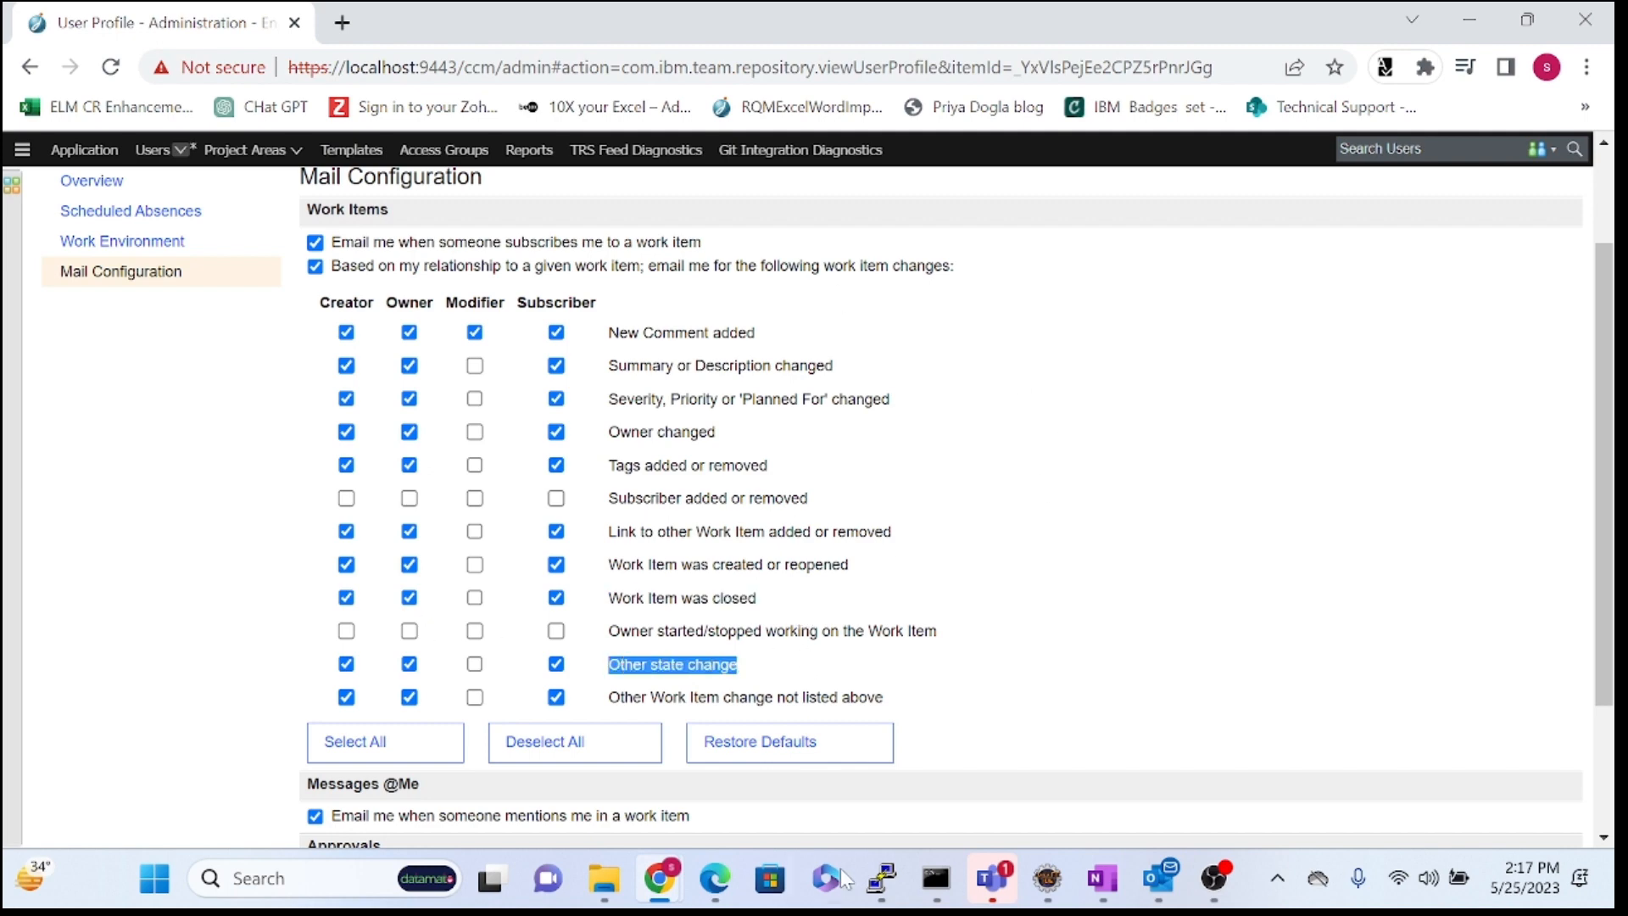
pyautogui.moveTo(1601, 433); pyautogui.dragTo(1593, 293)
pyautogui.click(1028, 455)
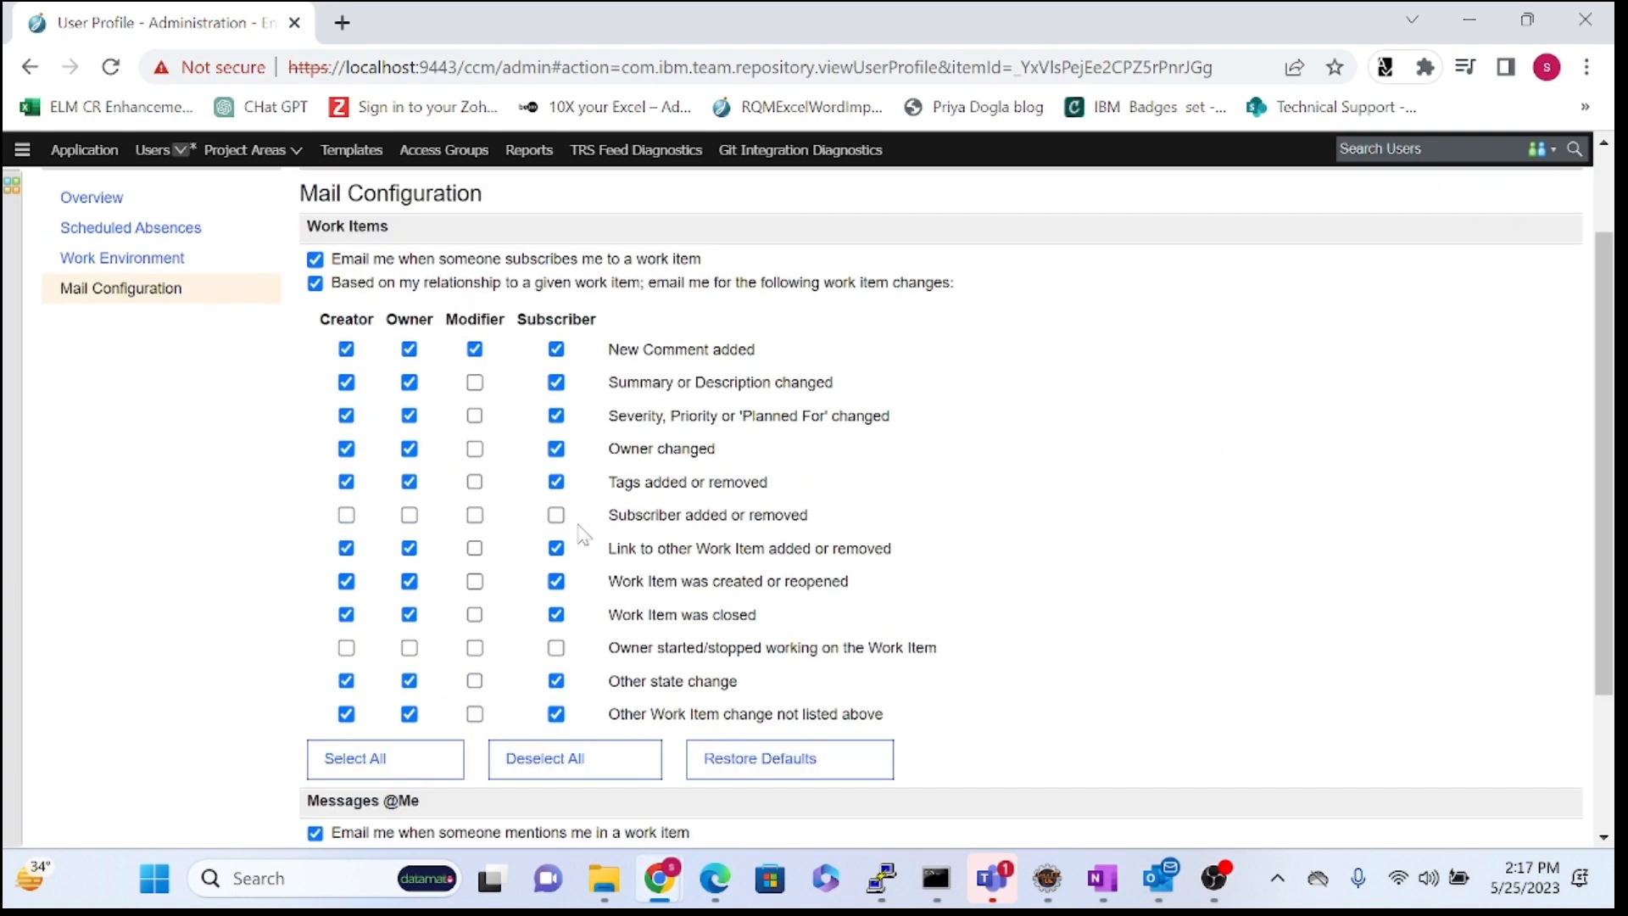
pyautogui.doubleClick(559, 320)
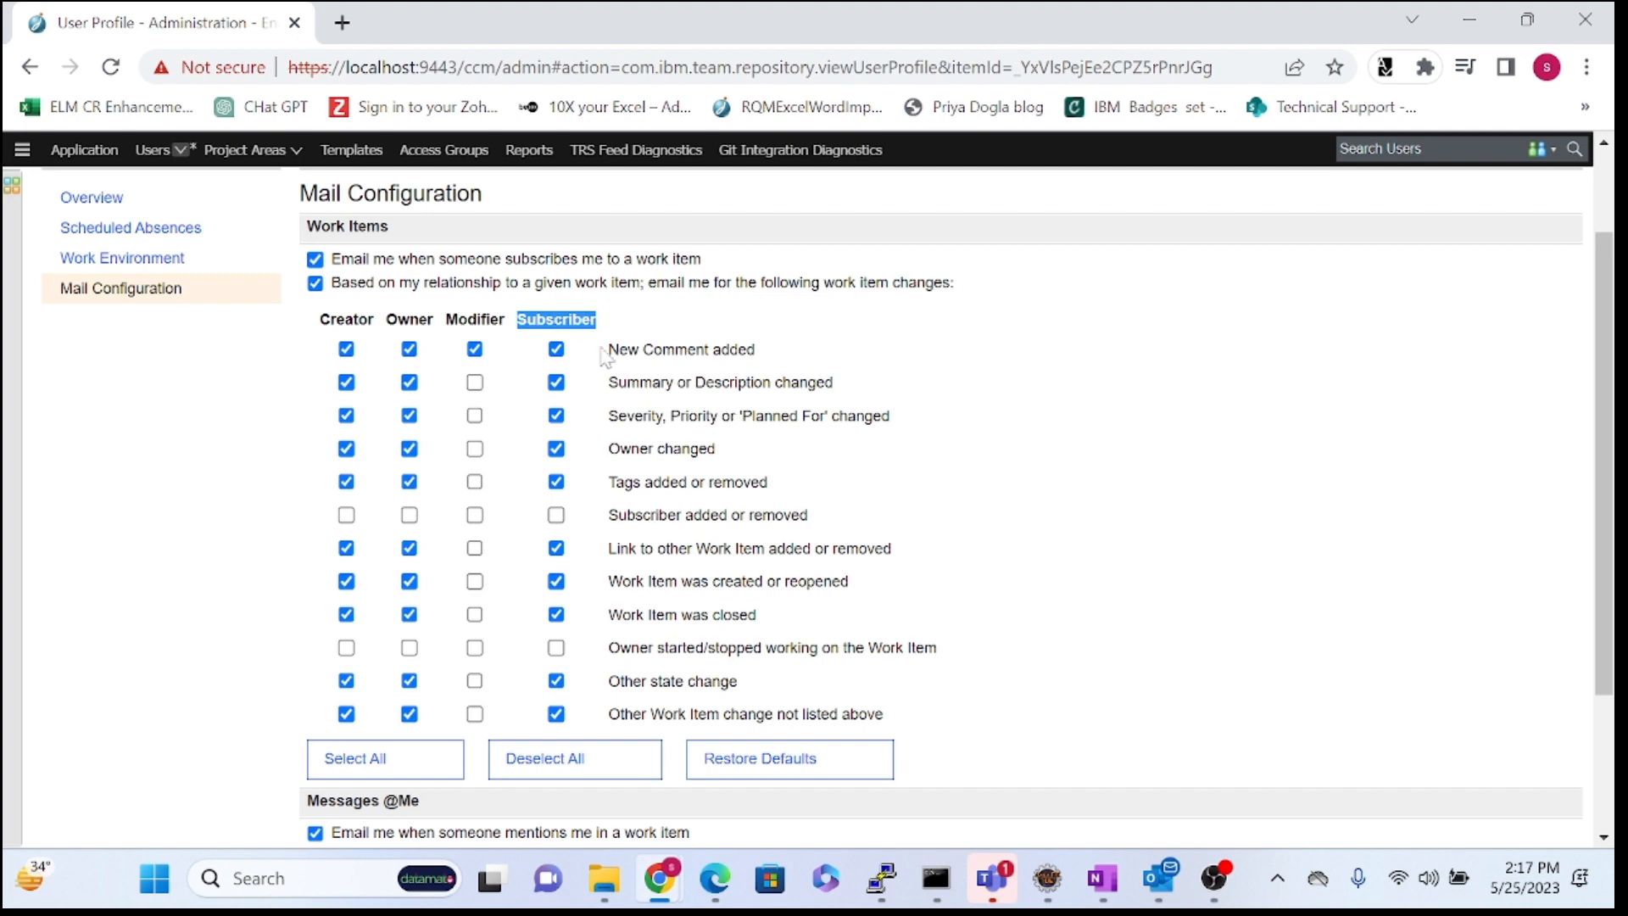
pyautogui.moveTo(605, 350); pyautogui.dragTo(746, 350)
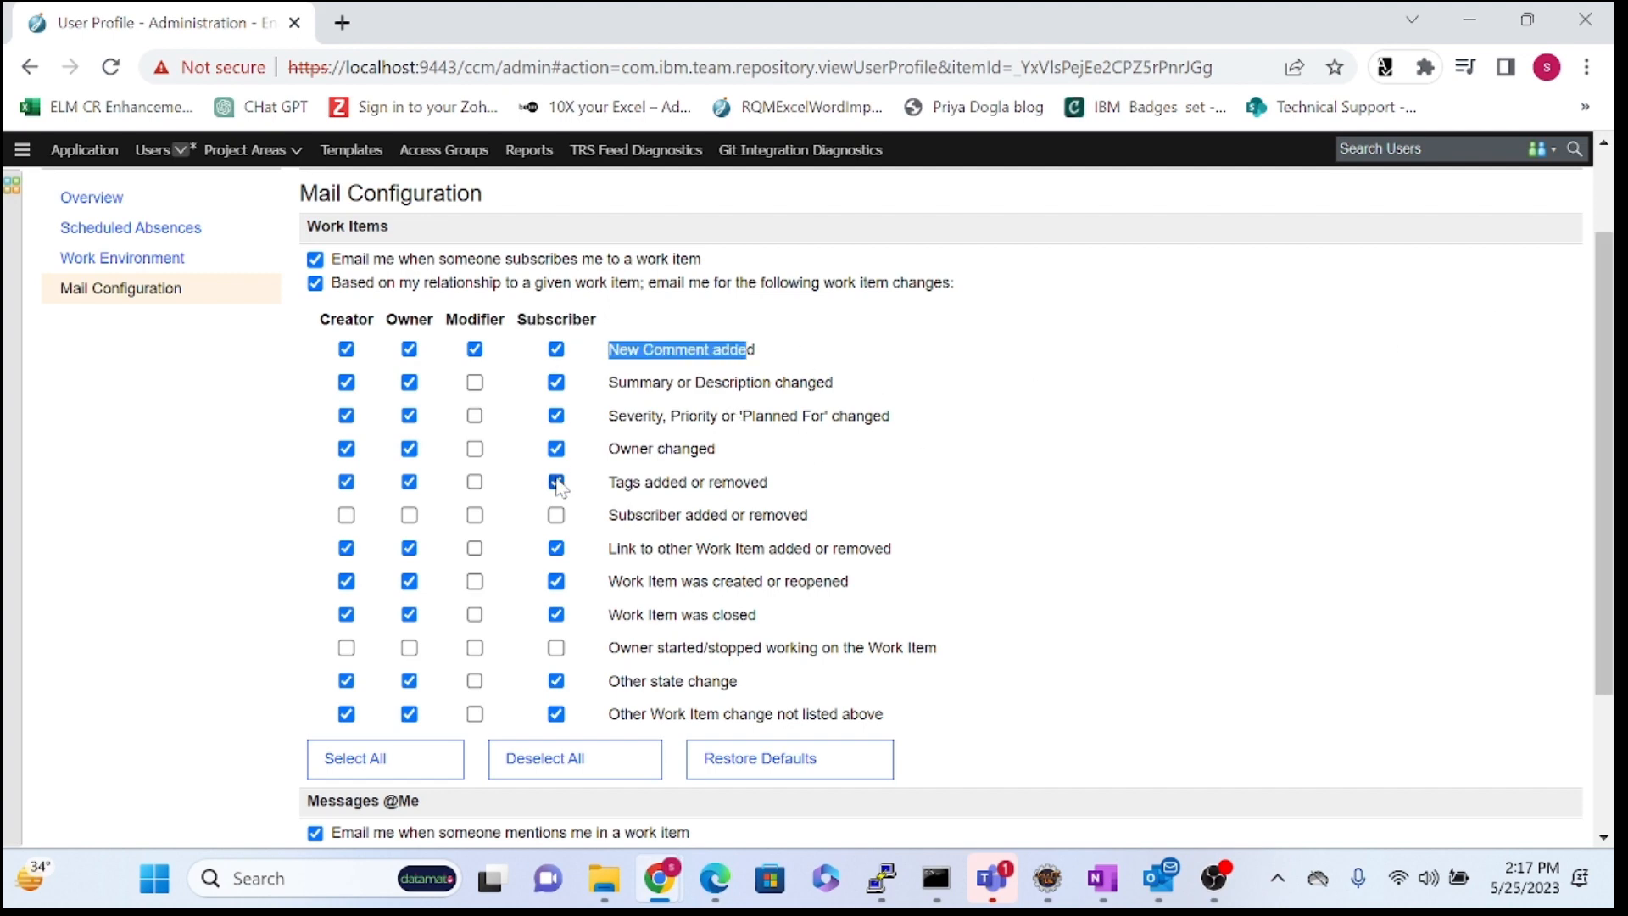
pyautogui.click(463, 709)
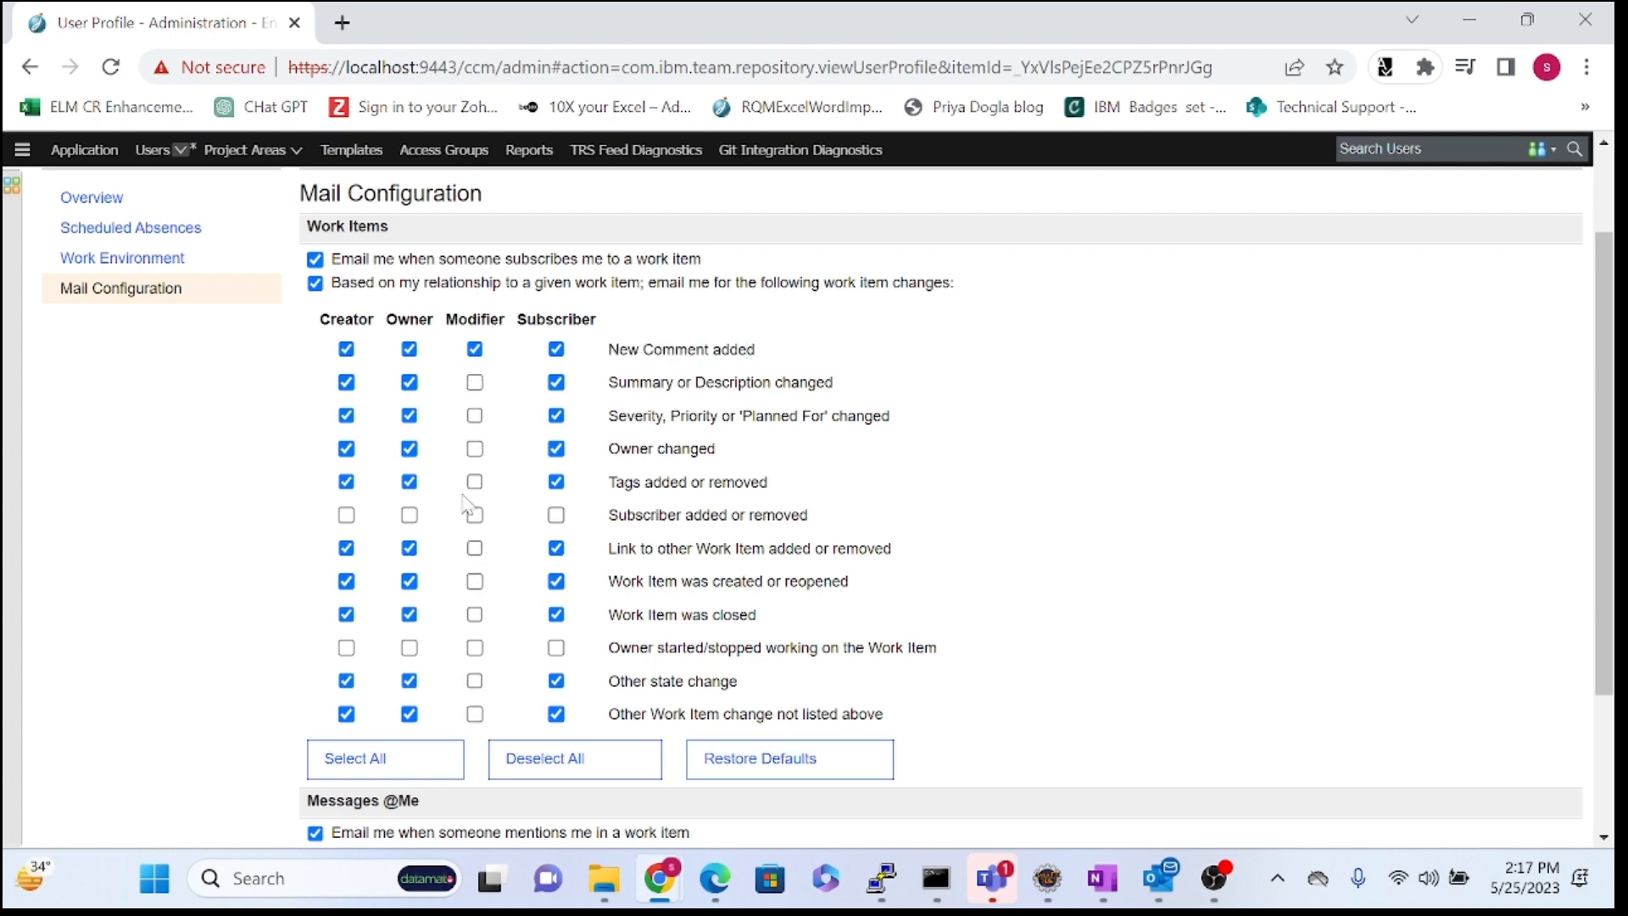
pyautogui.moveTo(1589, 424); pyautogui.dragTo(1597, 642)
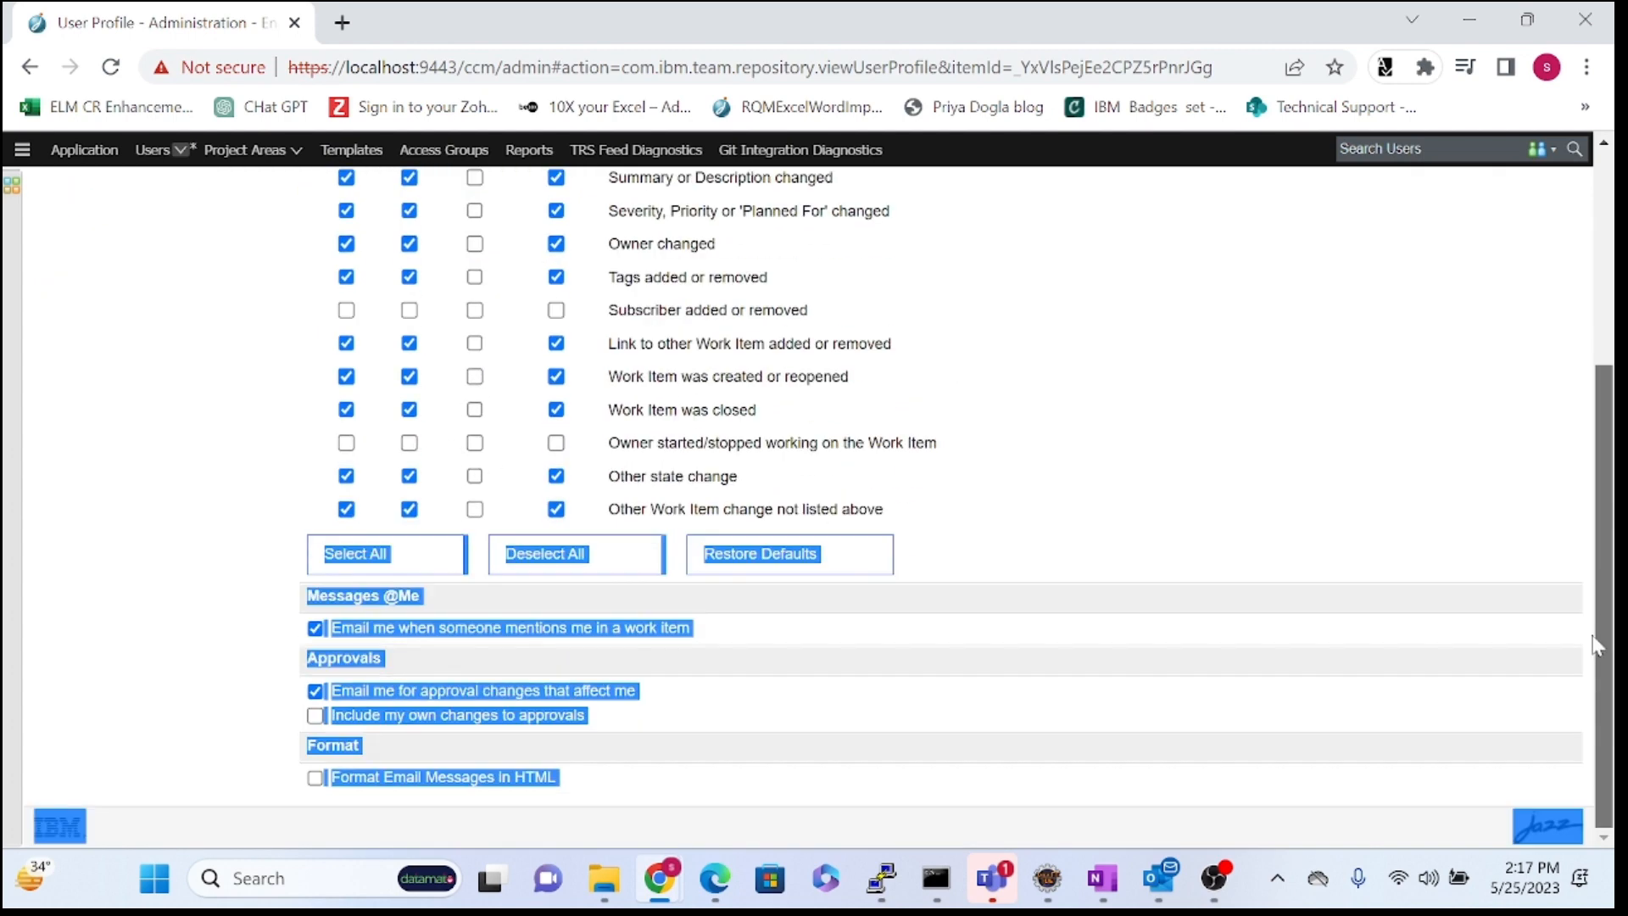
pyautogui.click(1106, 500)
pyautogui.moveTo(355, 597); pyautogui.dragTo(441, 604)
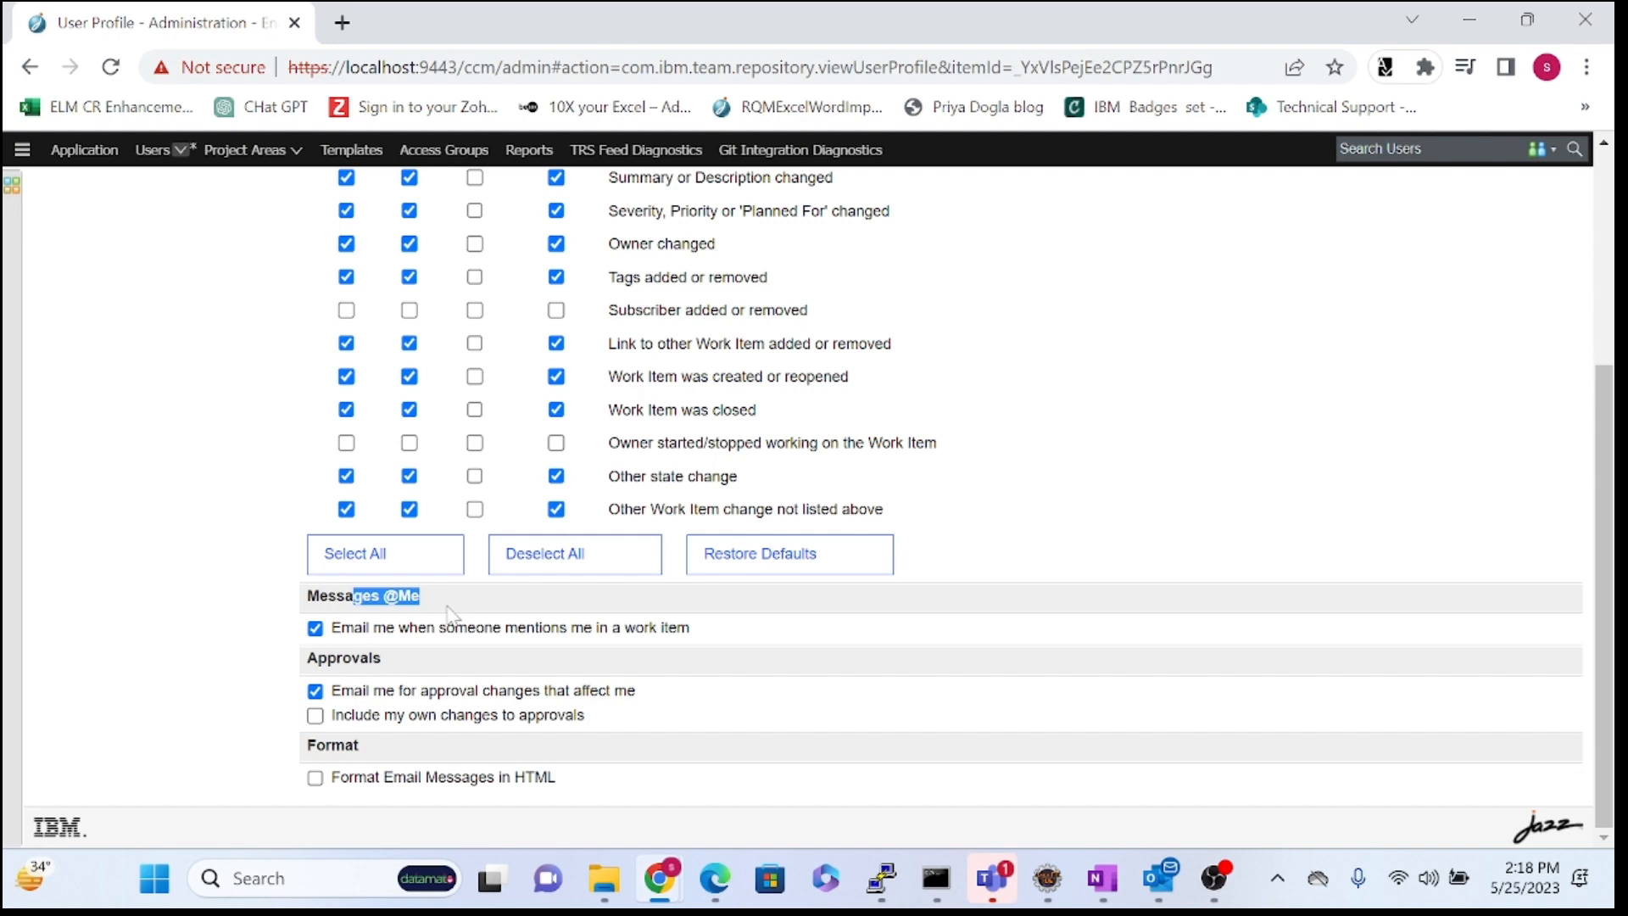
pyautogui.moveTo(331, 628); pyautogui.dragTo(604, 655)
pyautogui.click(344, 636)
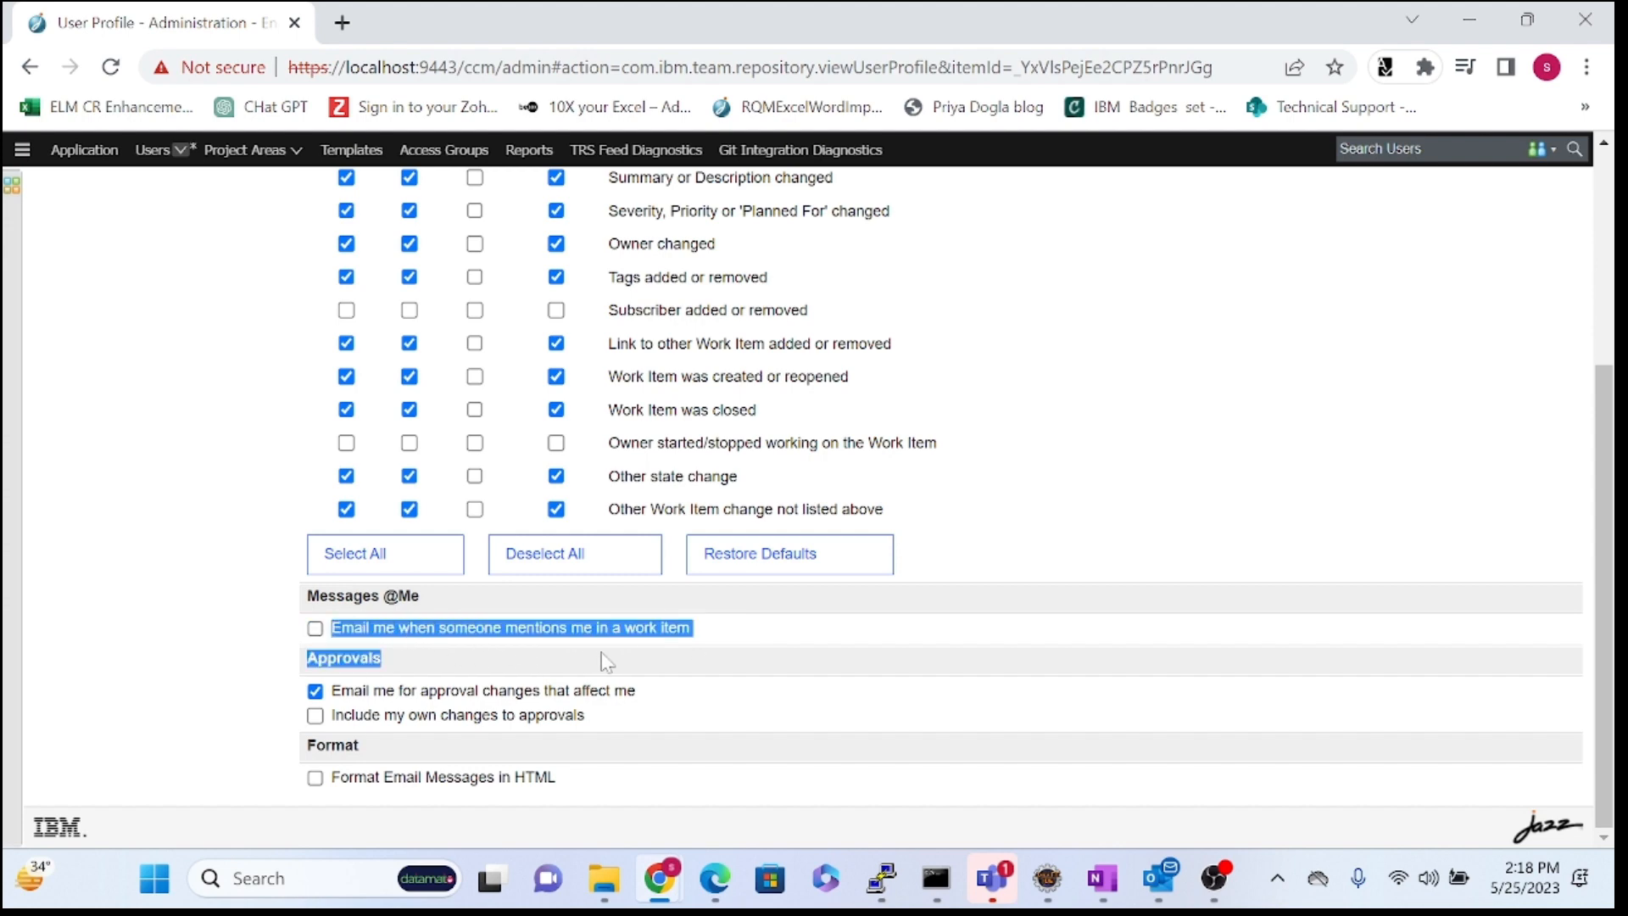
pyautogui.click(315, 628)
pyautogui.click(745, 641)
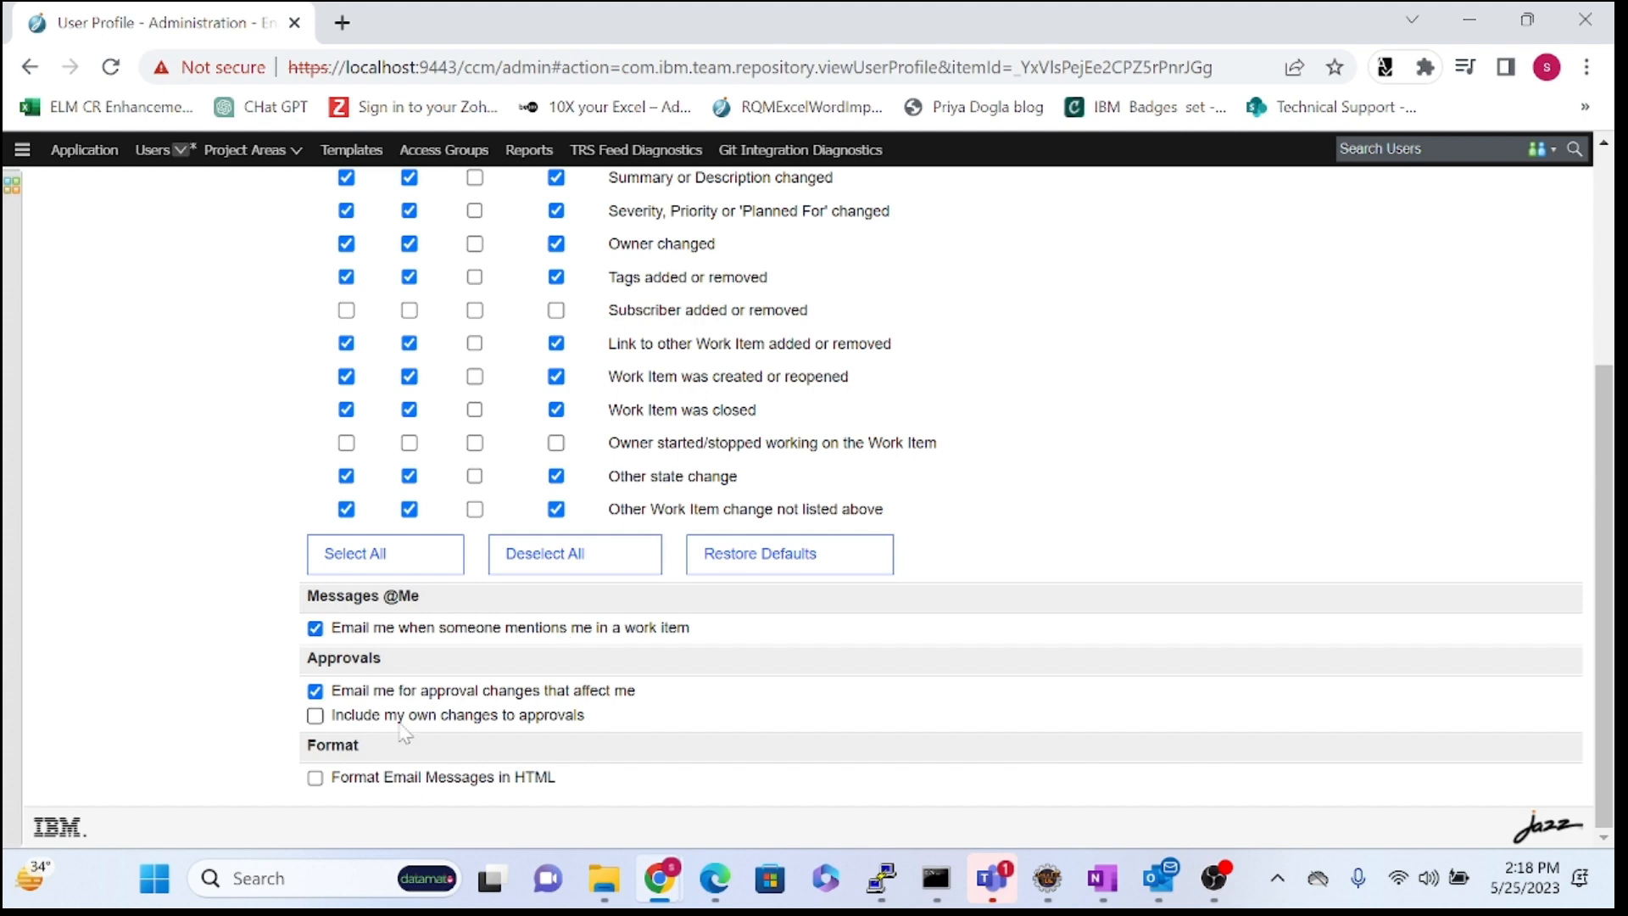
# - Enable 'Format Email Messages in HTML', then return to the top of the profile
pyautogui.moveTo(638, 693); pyautogui.dragTo(321, 696)
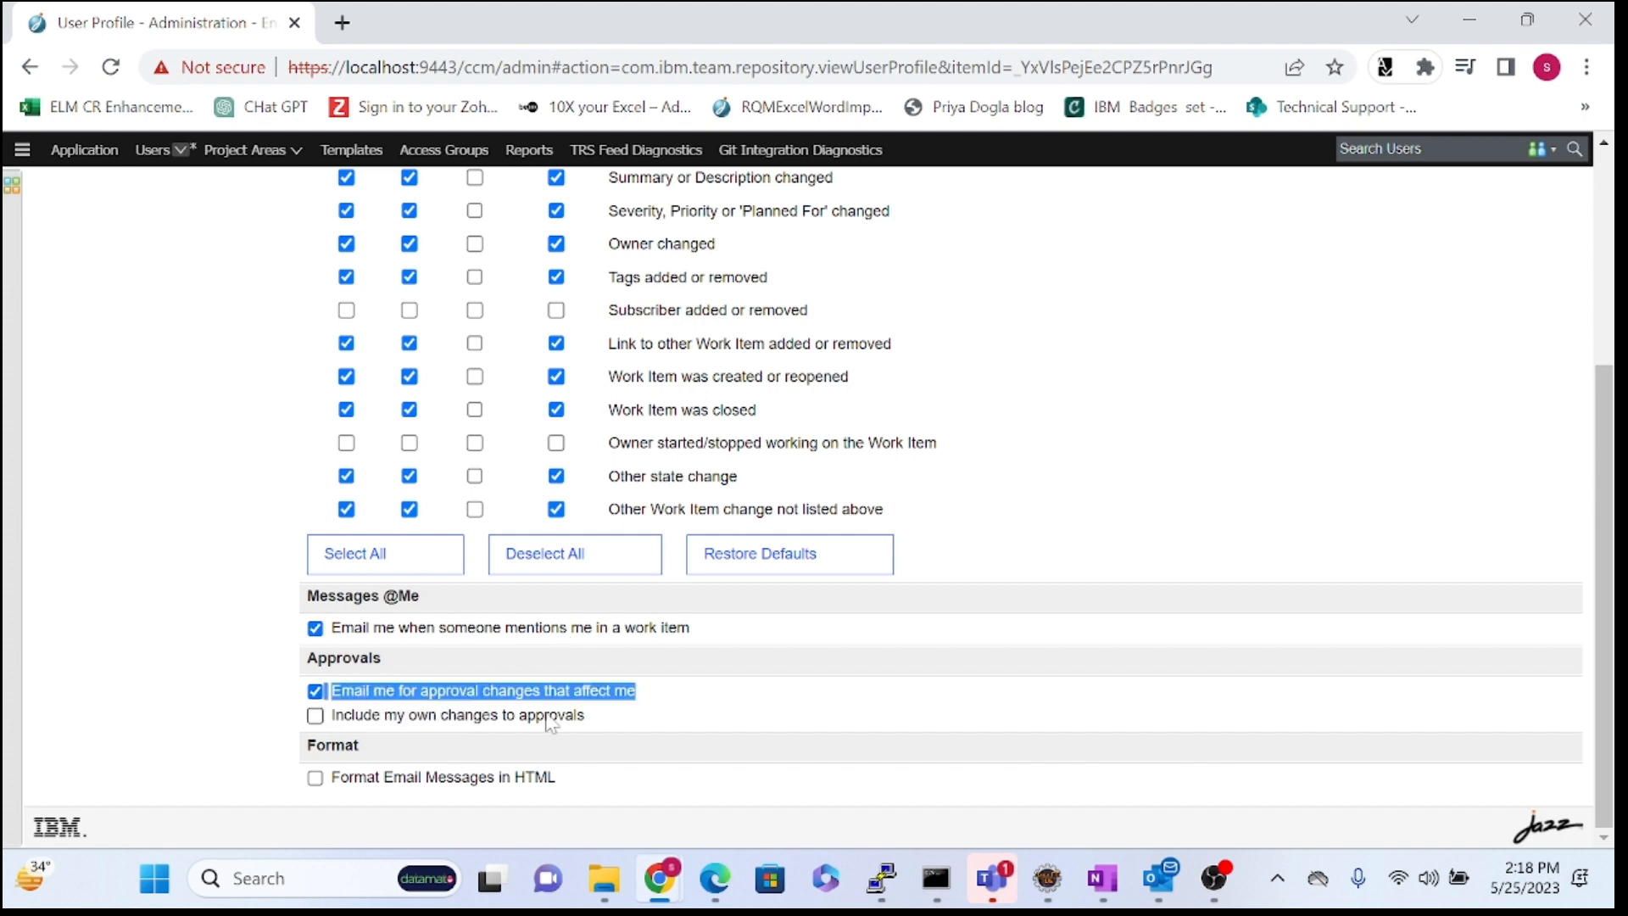
pyautogui.moveTo(593, 716); pyautogui.dragTo(322, 716)
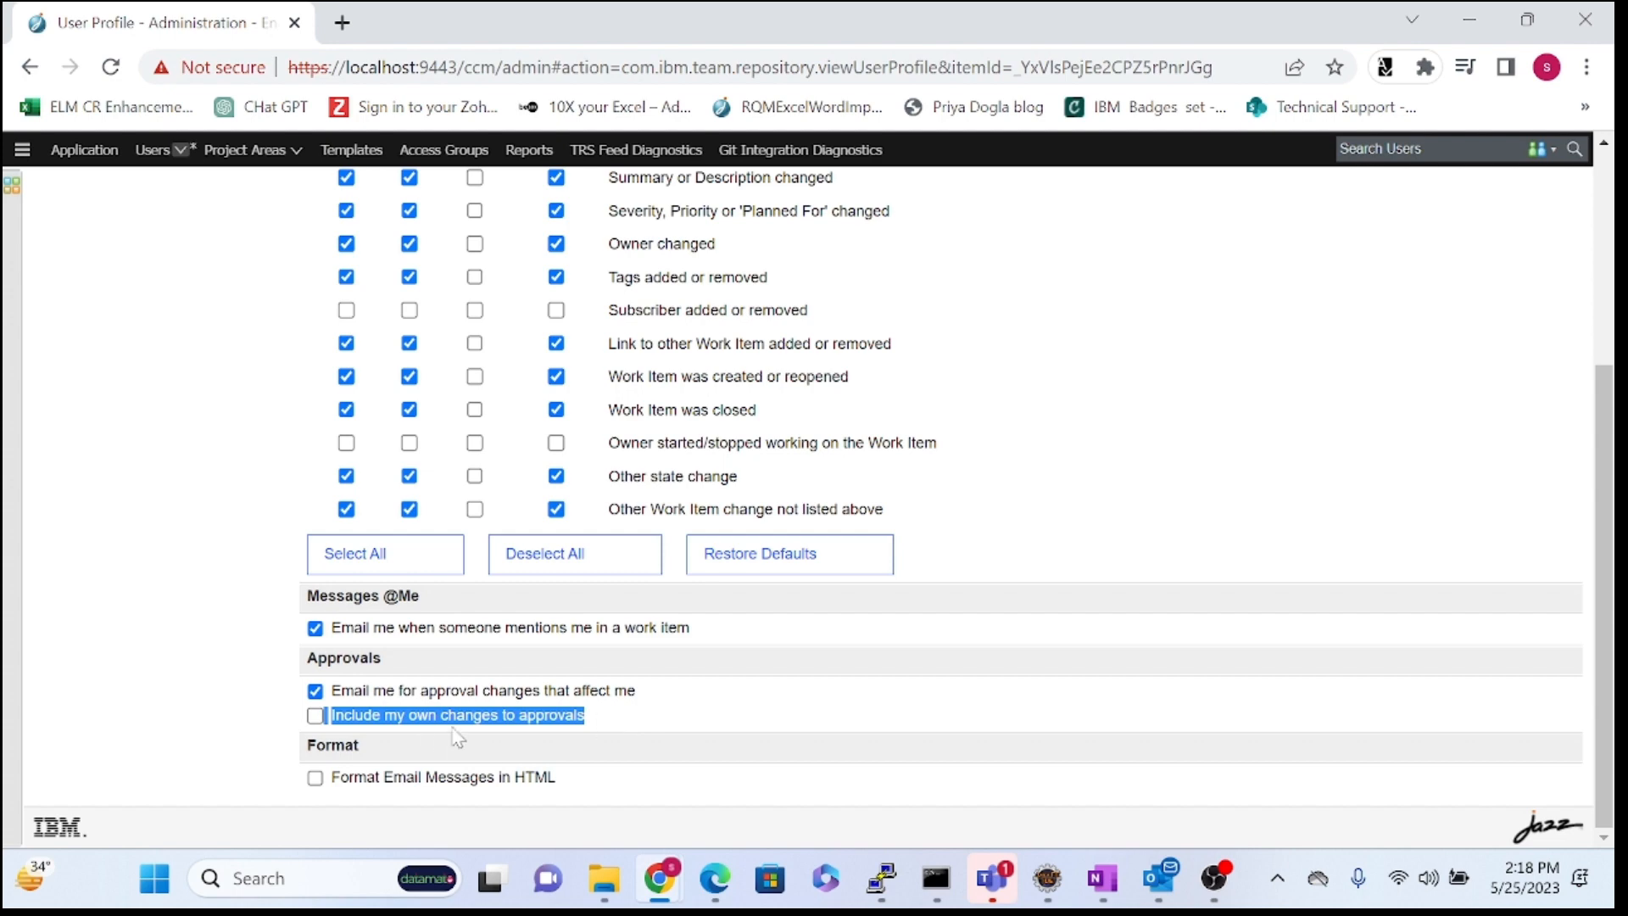
pyautogui.click(594, 727)
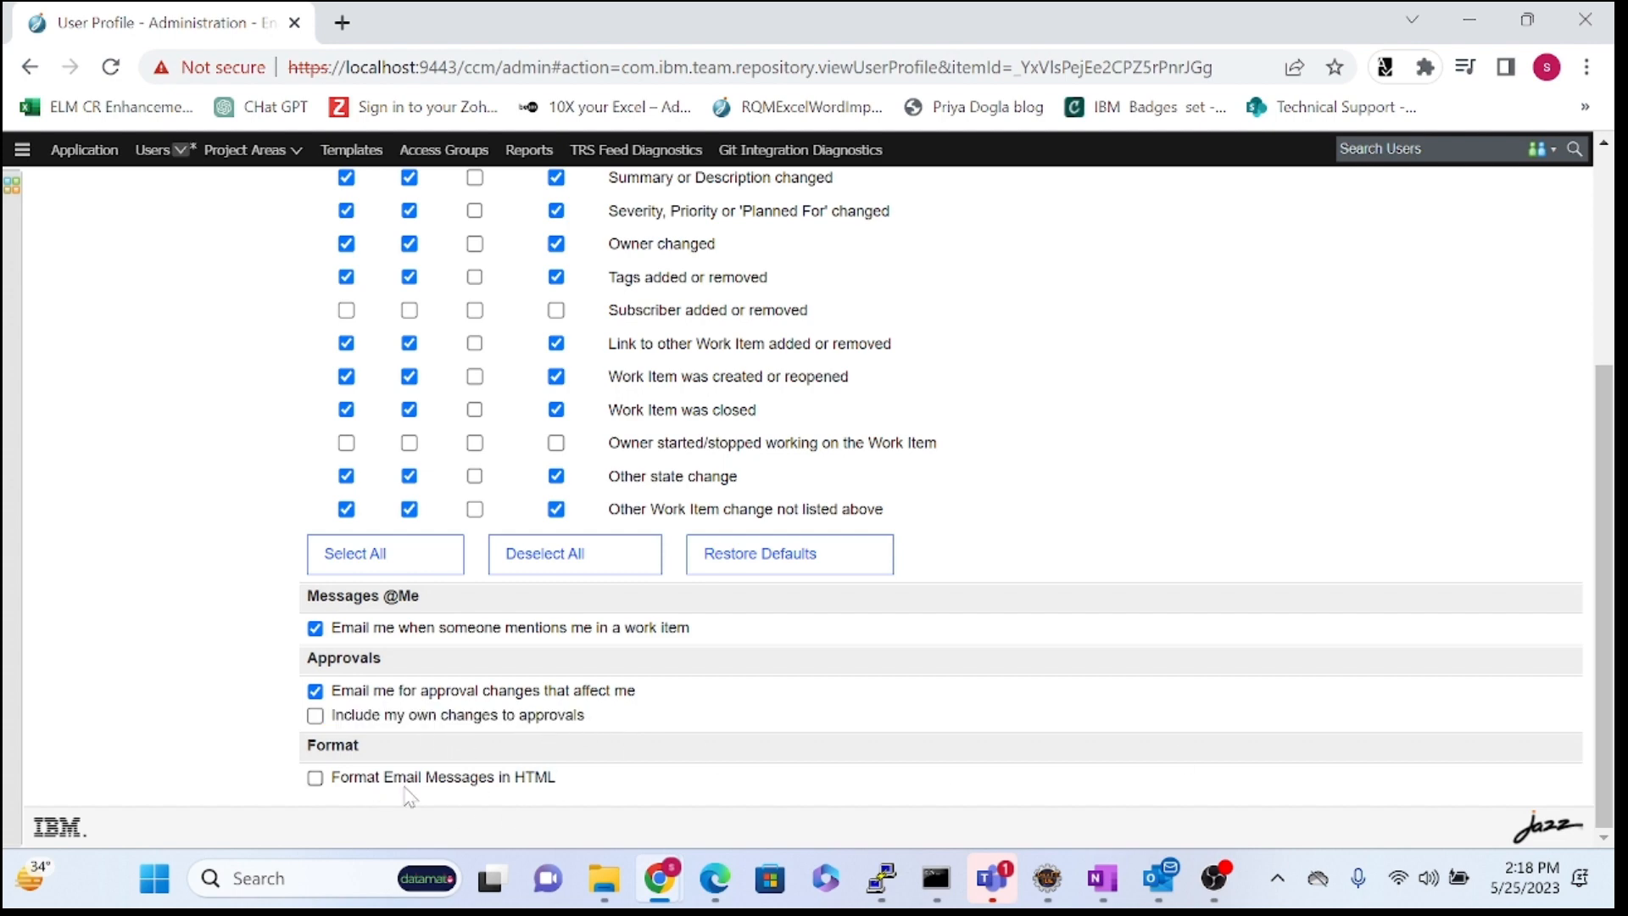
pyautogui.click(315, 777)
pyautogui.moveTo(556, 785); pyautogui.dragTo(327, 796)
pyautogui.click(1006, 703)
pyautogui.scroll(4, 1604, 318)
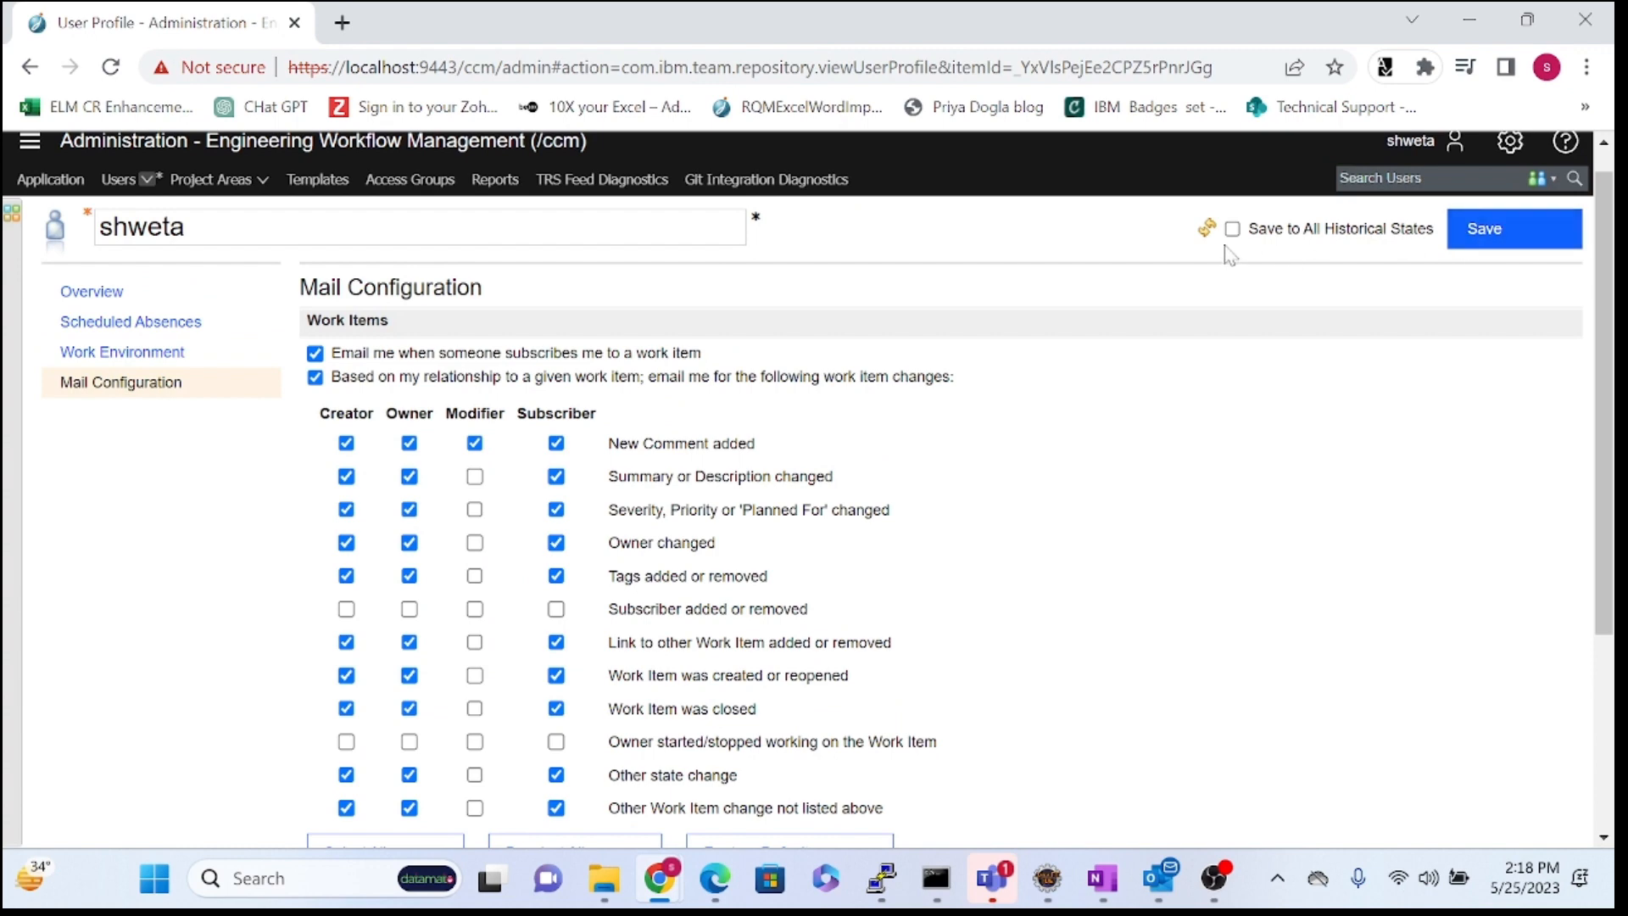
pyautogui.scroll(1, 1609, 258)
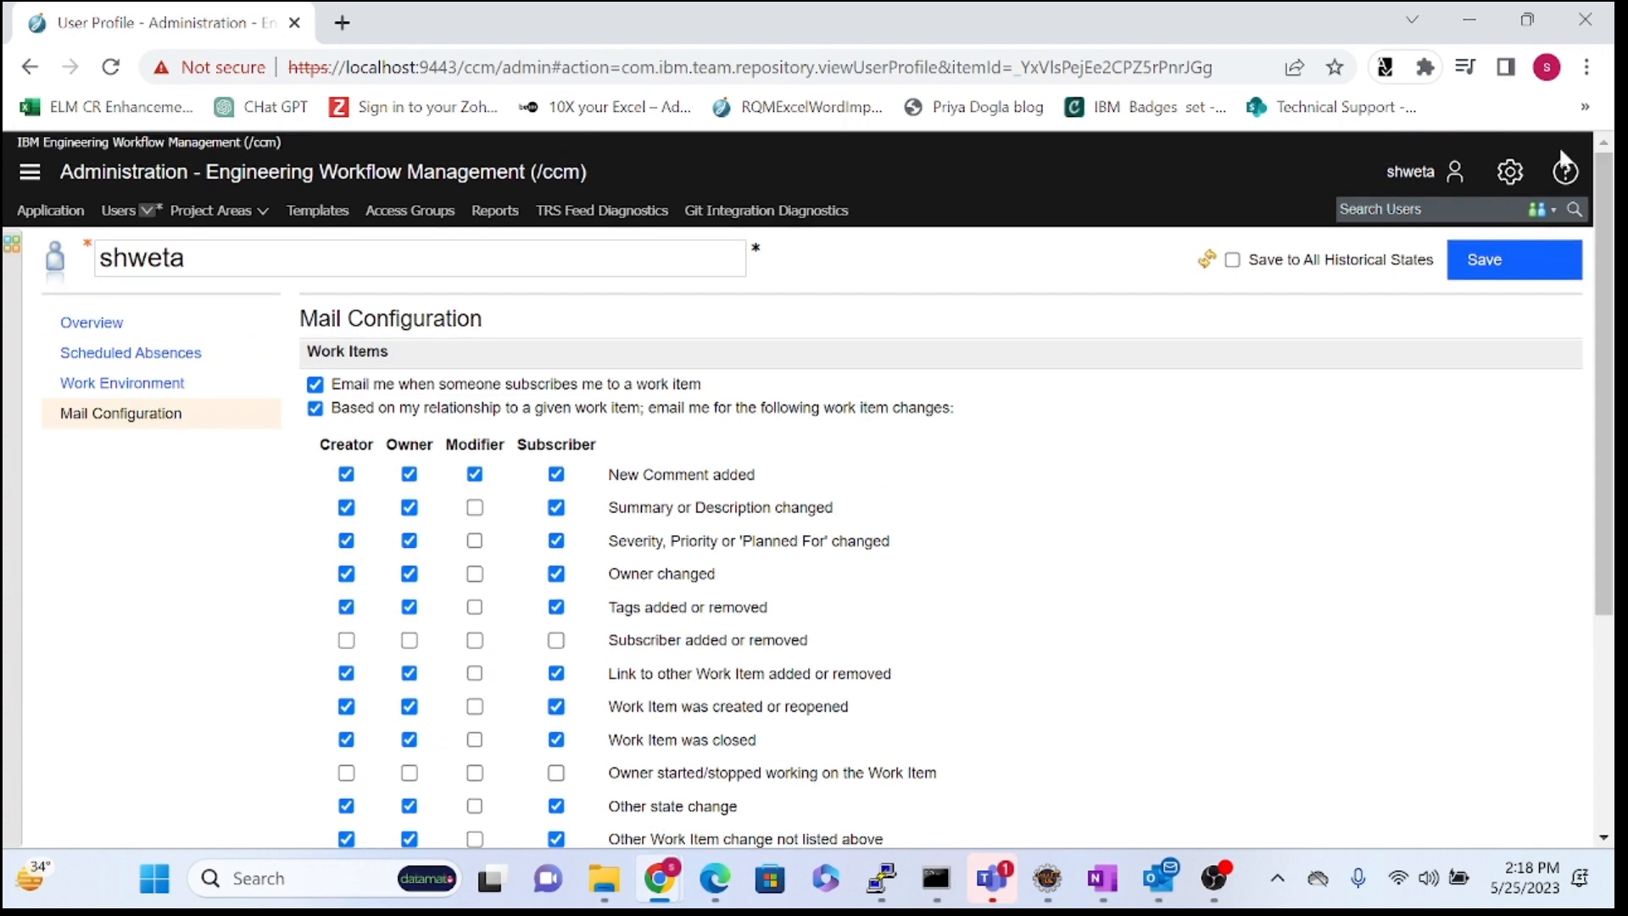
pyautogui.click(1454, 172)
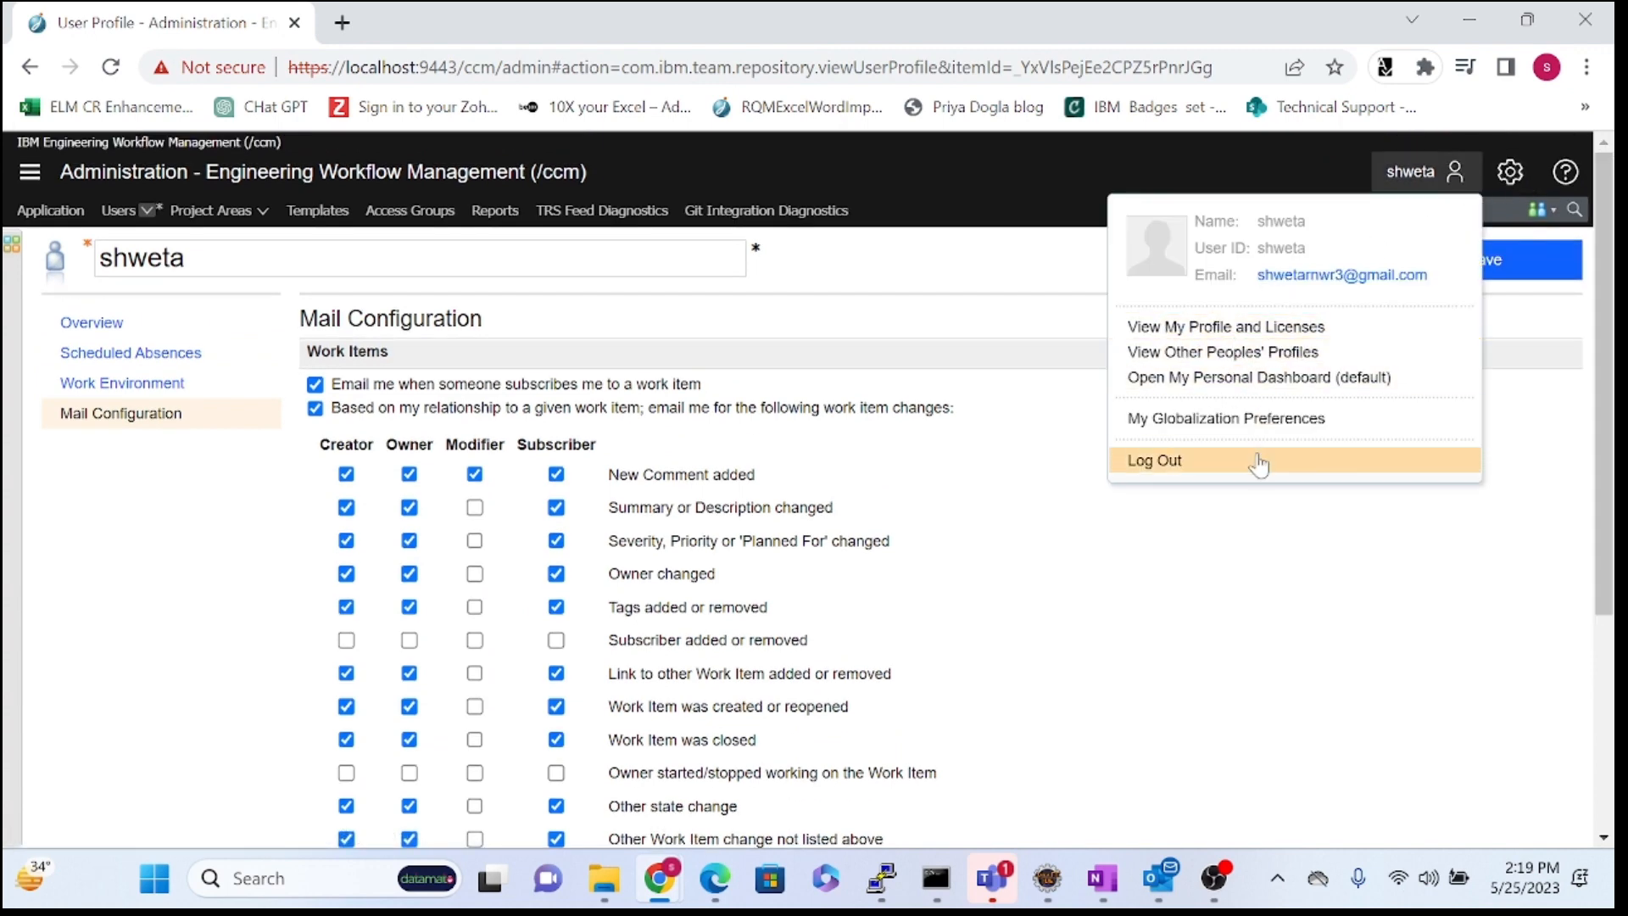
# - Choose Create Lifecycle Project from the gear menu, confirming the unsaved-changes prompt
pyautogui.click(1510, 171)
pyautogui.click(1565, 171)
pyautogui.click(1509, 179)
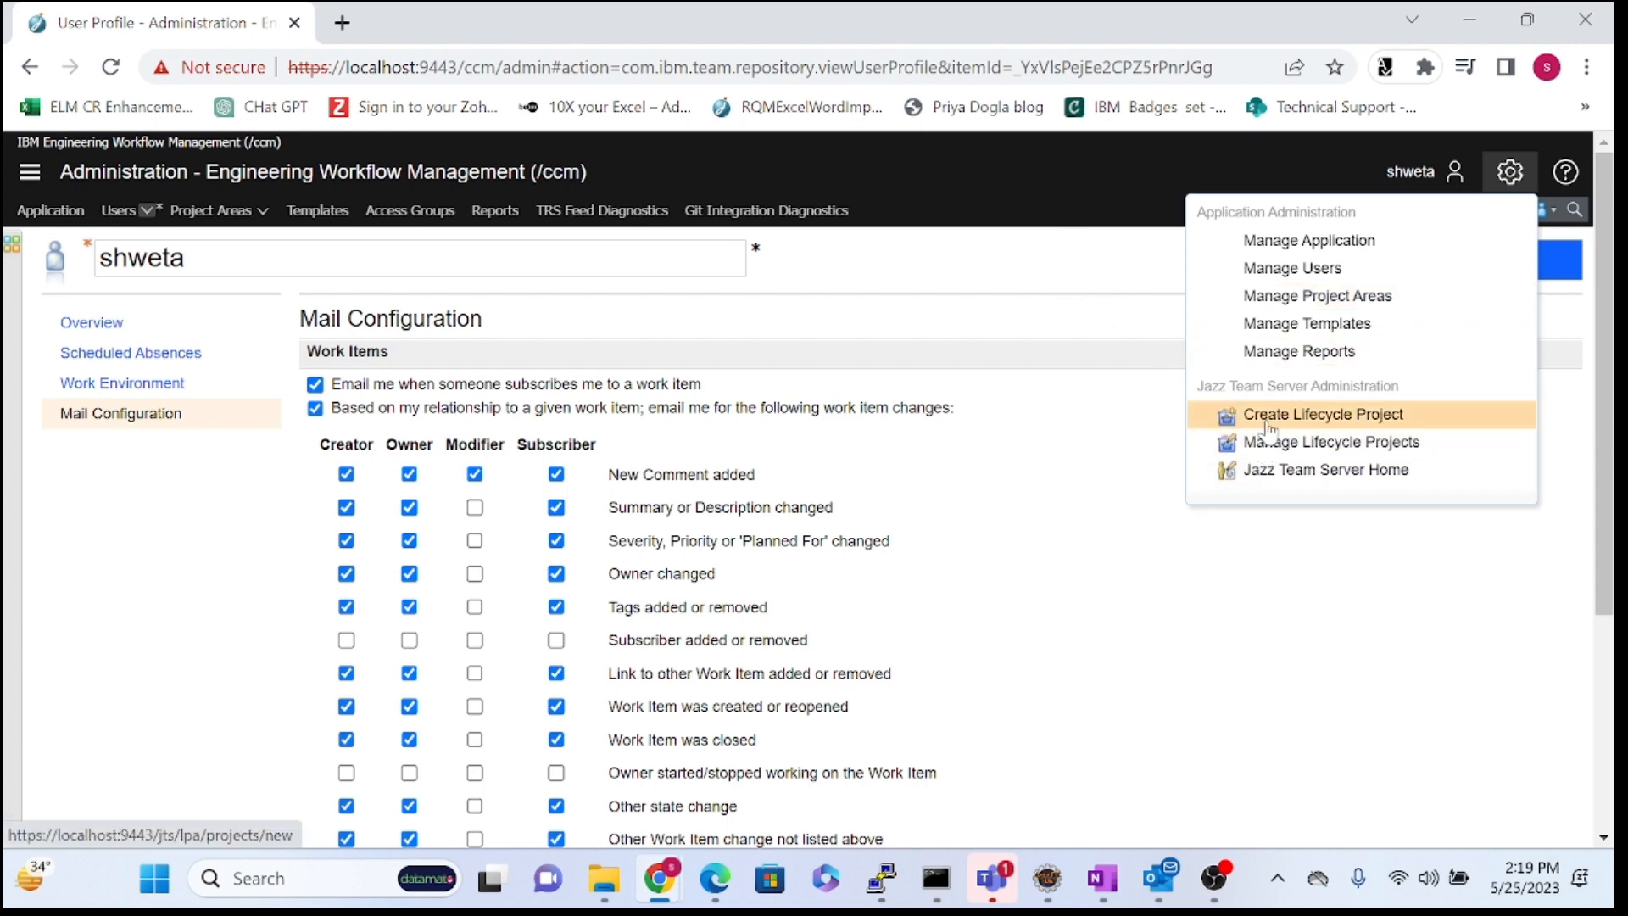
pyautogui.rightClick(1290, 436)
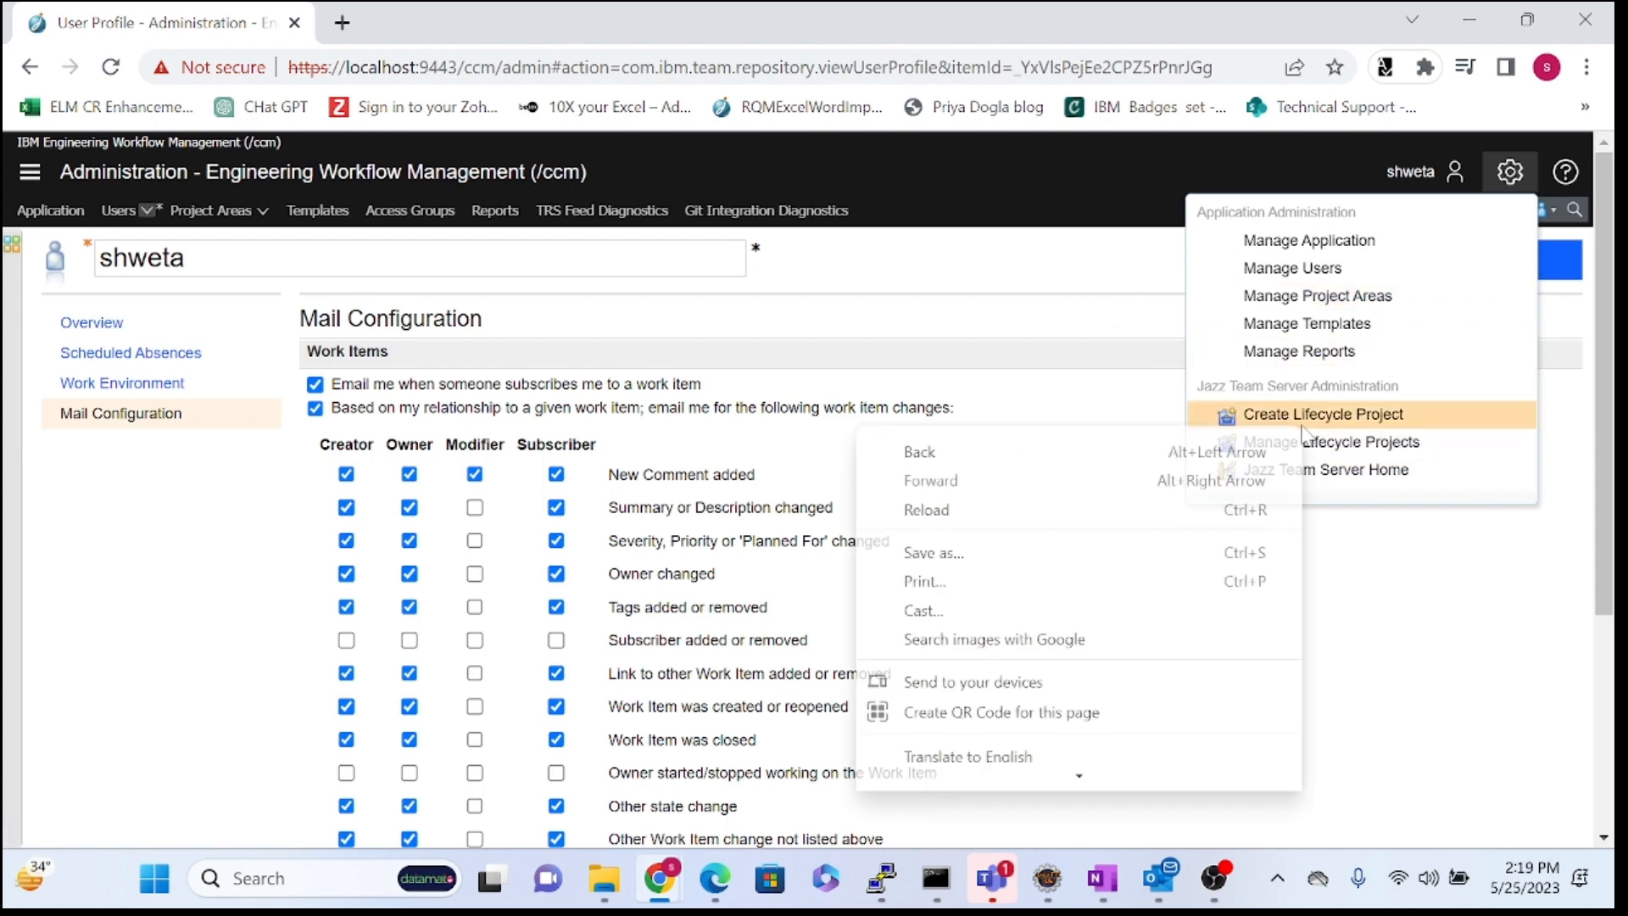
pyautogui.click(1395, 416)
pyautogui.click(941, 362)
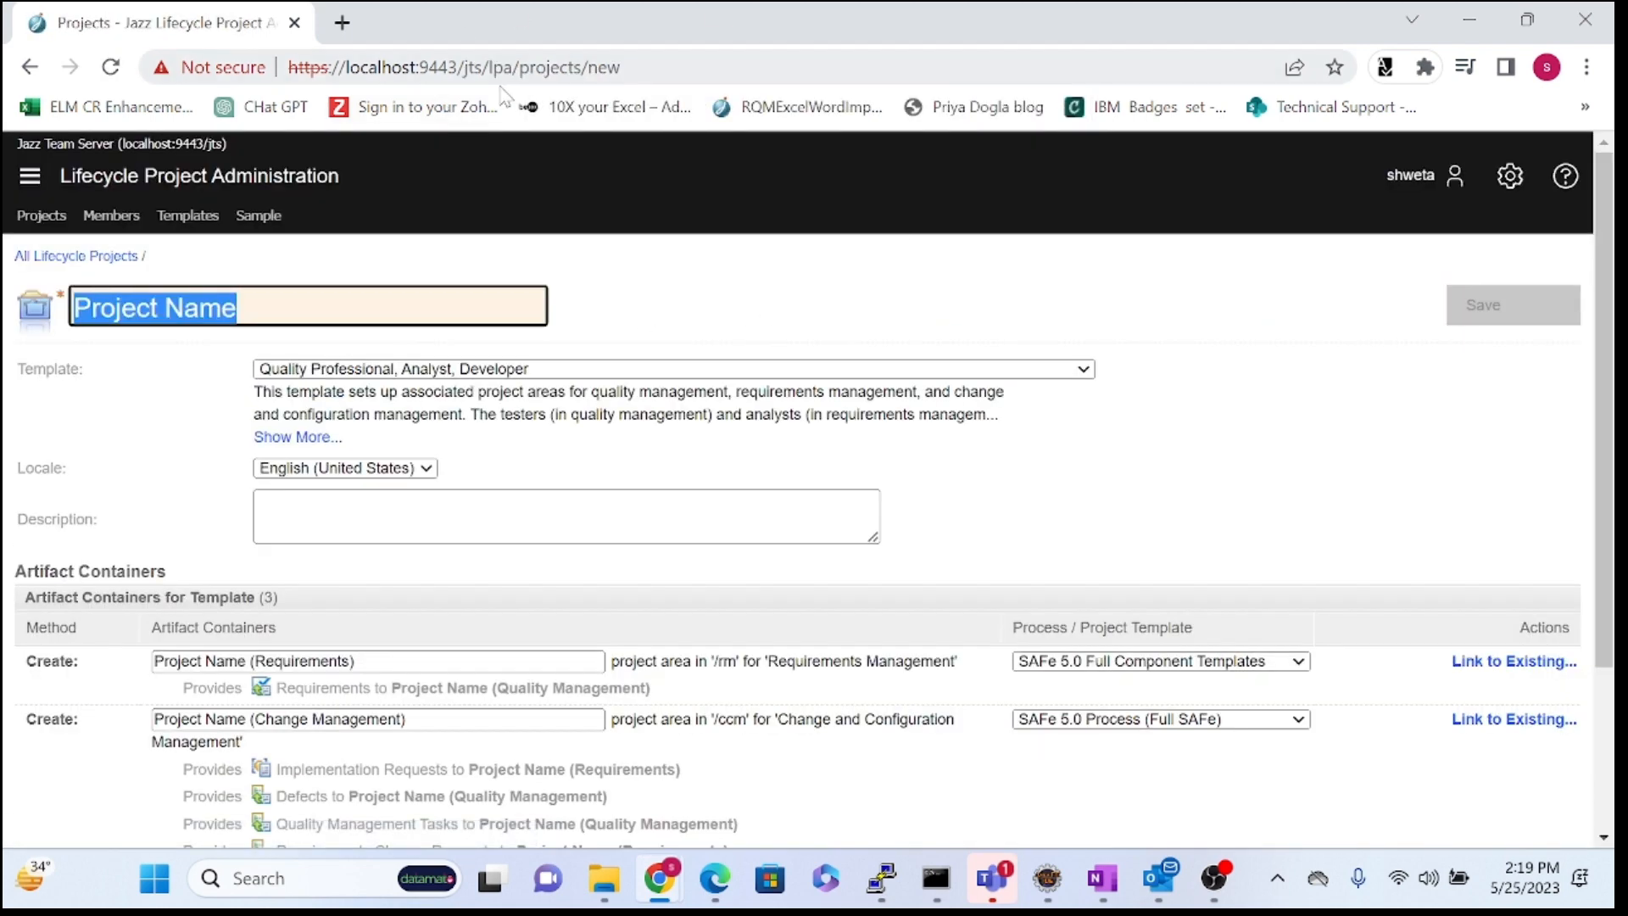
pyautogui.moveTo(289, 67); pyautogui.dragTo(582, 67)
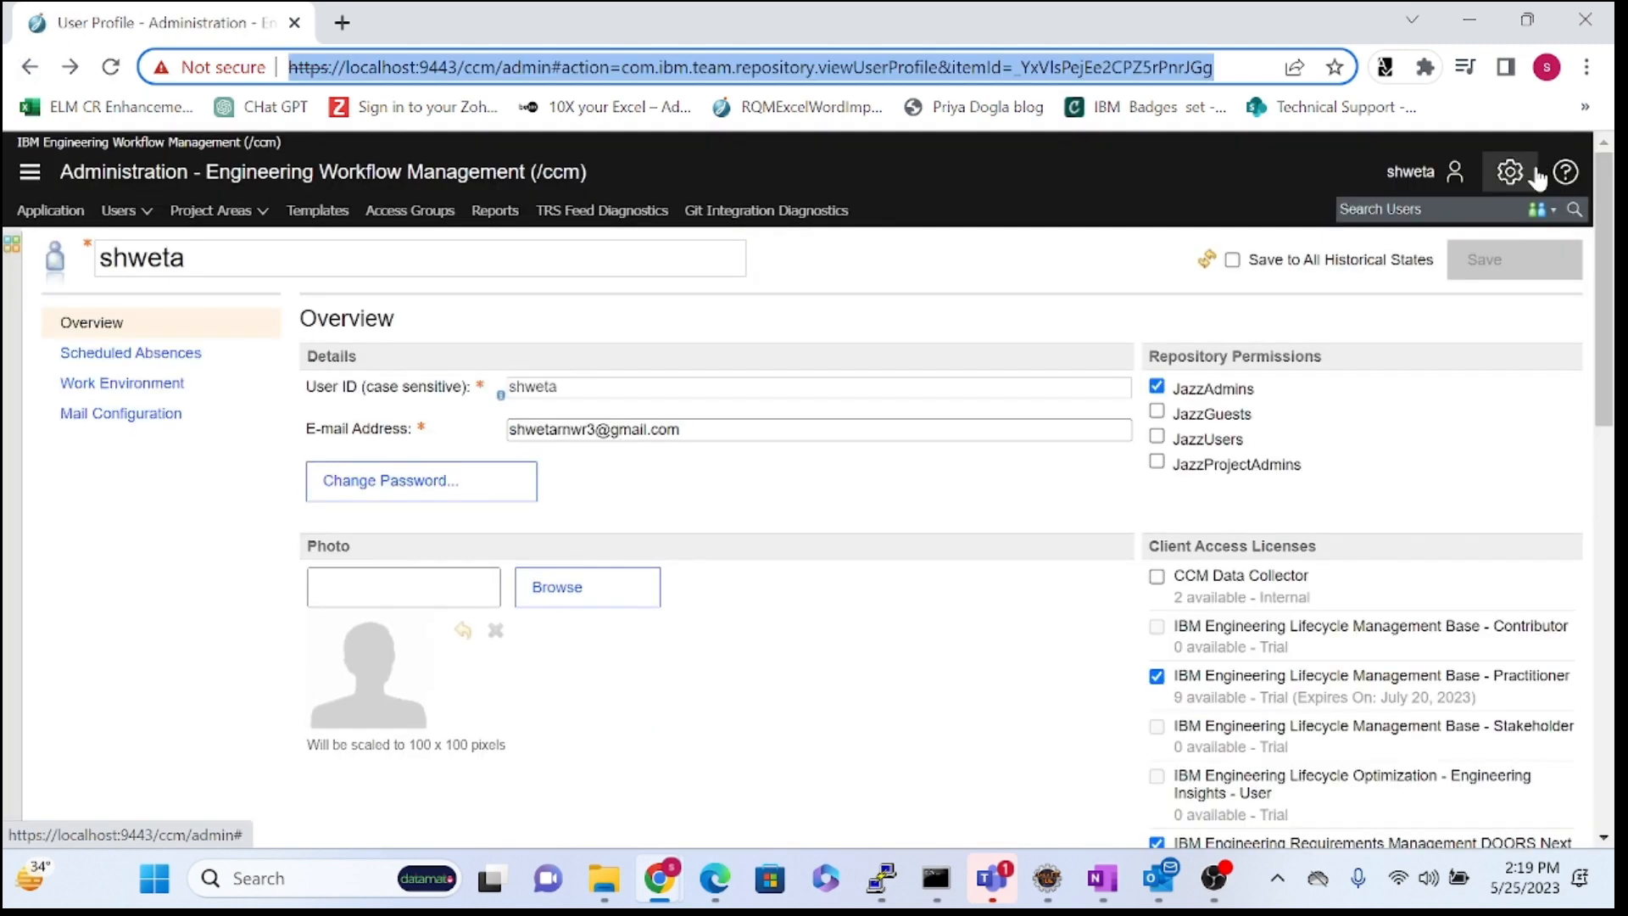
pyautogui.click(1522, 174)
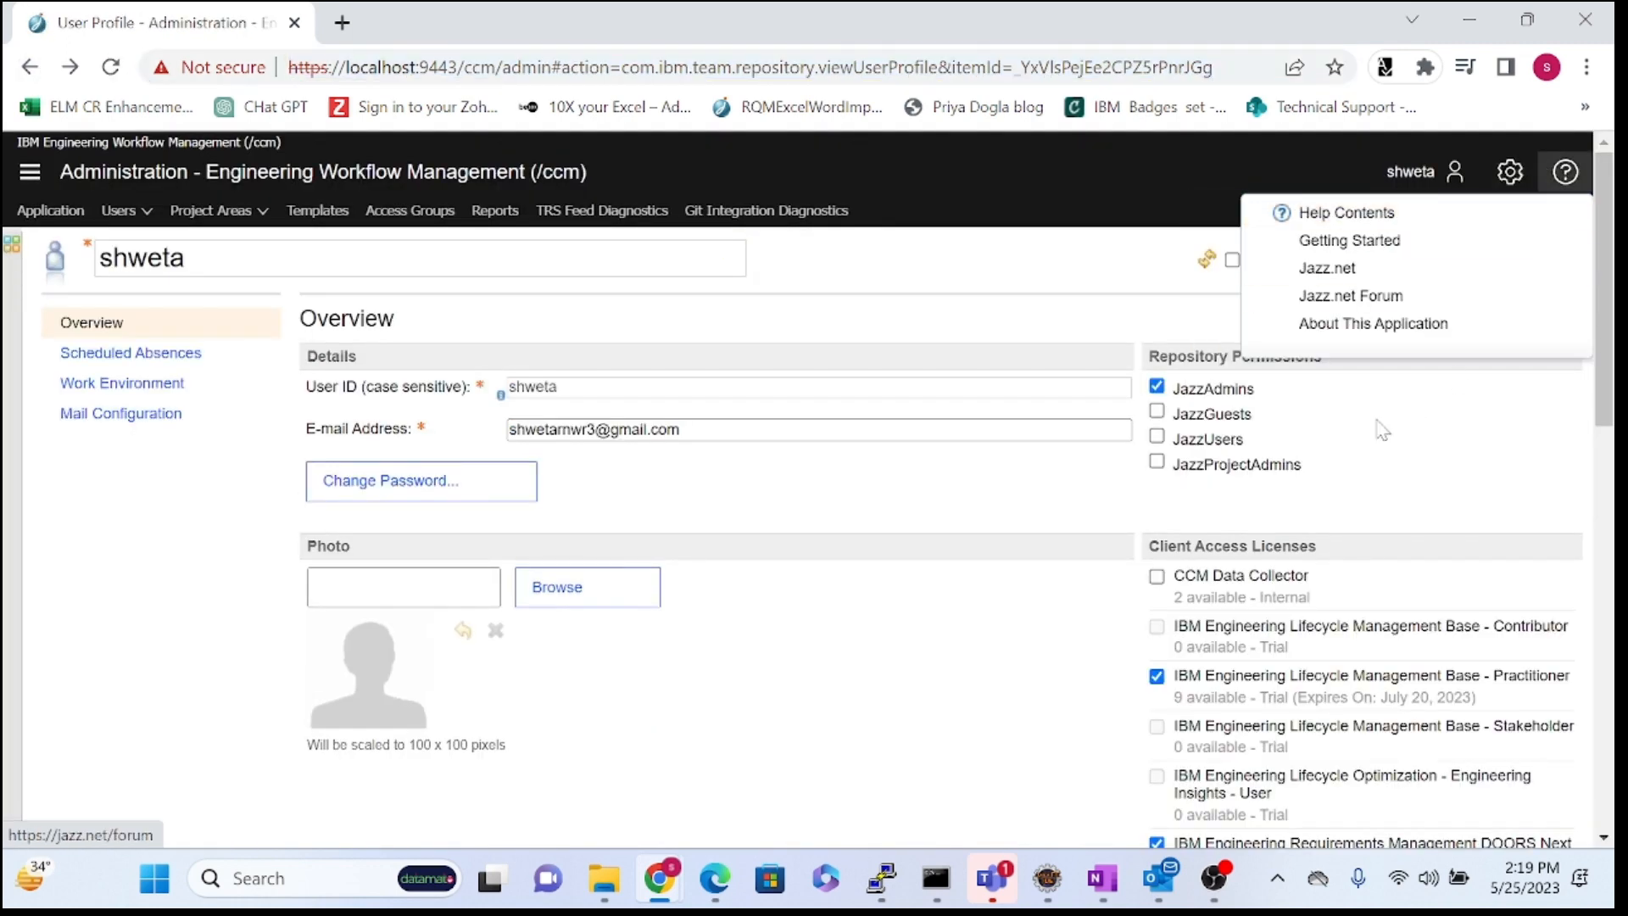
pyautogui.click(1403, 425)
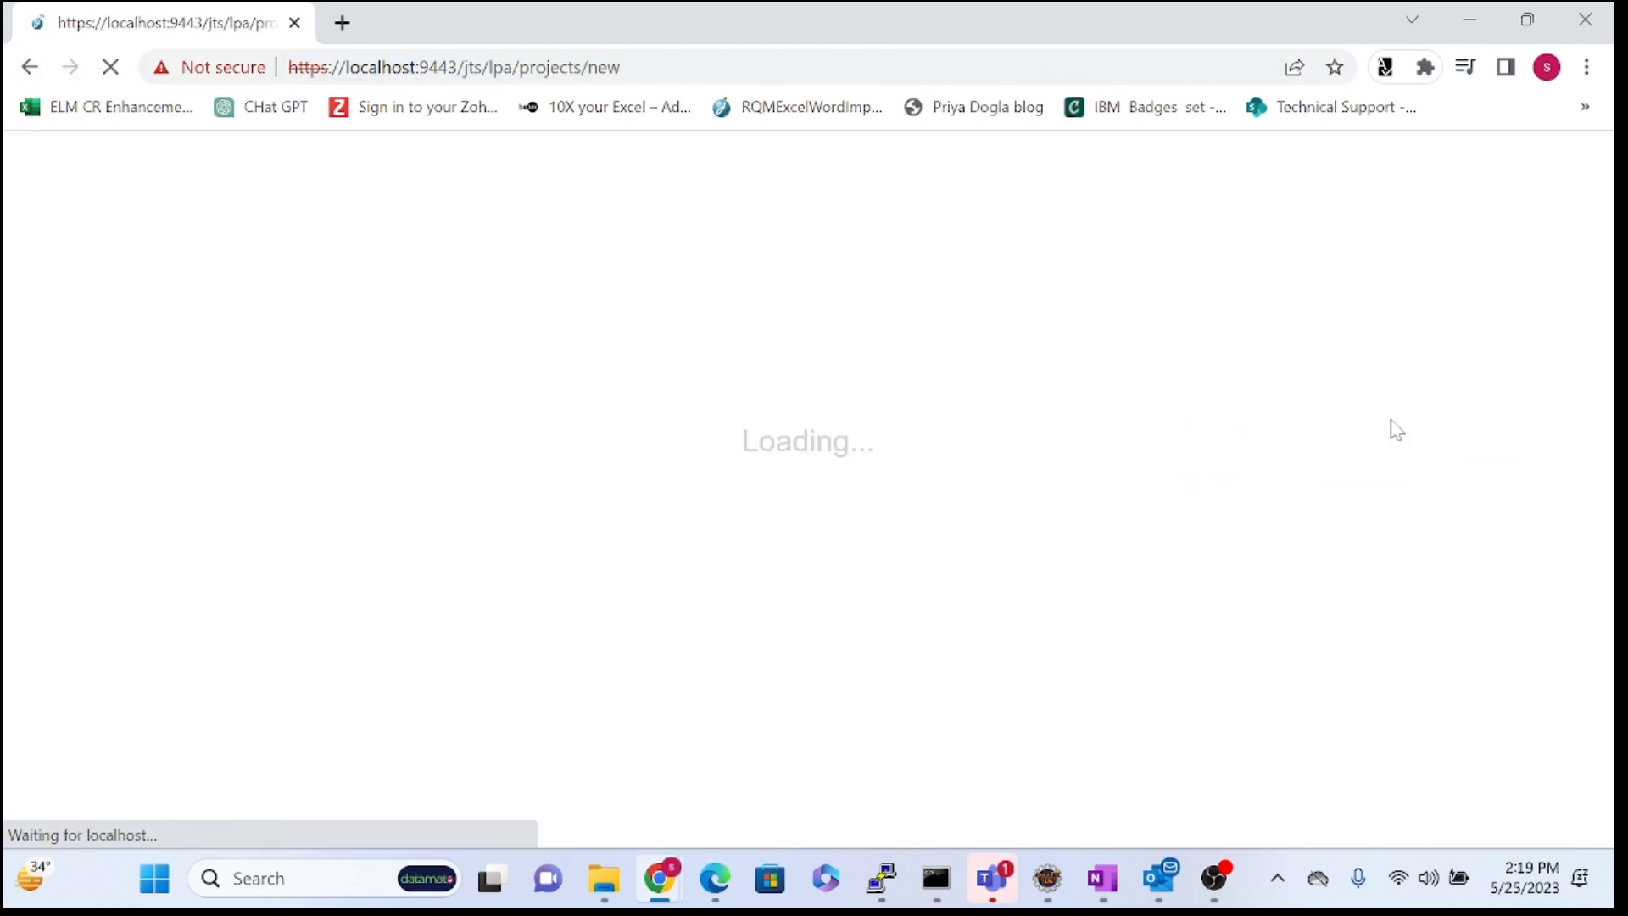
pyautogui.click(621, 67)
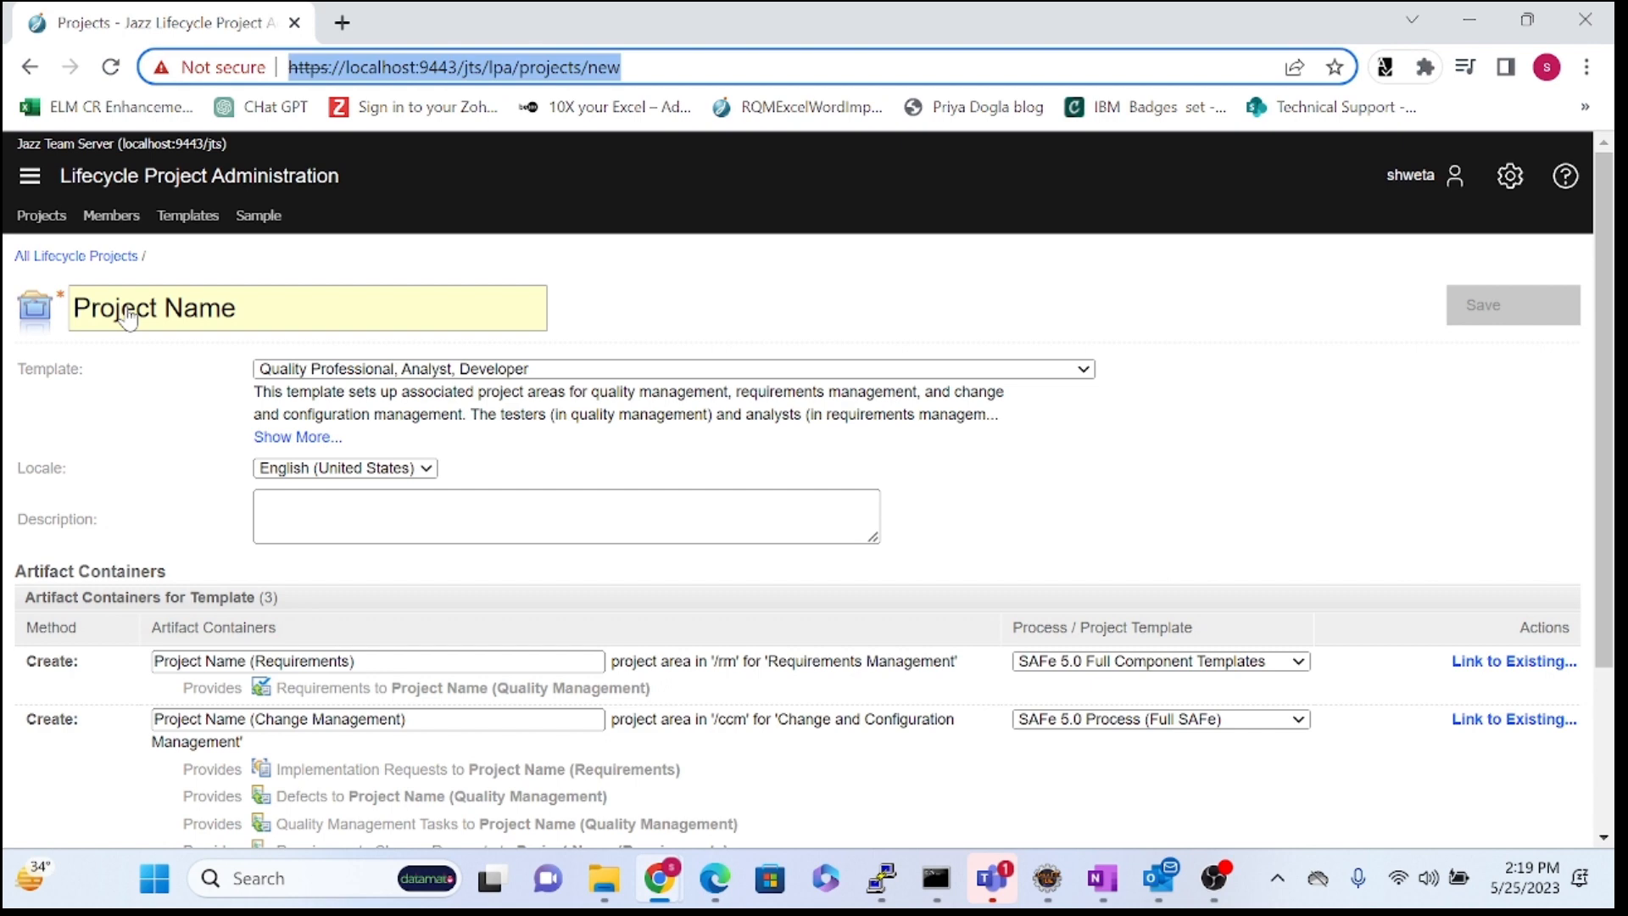
# - Name the new lifecycle project 'Demo Lifecycle project'
pyautogui.moveTo(339, 179); pyautogui.dragTo(61, 179)
pyautogui.click(560, 249)
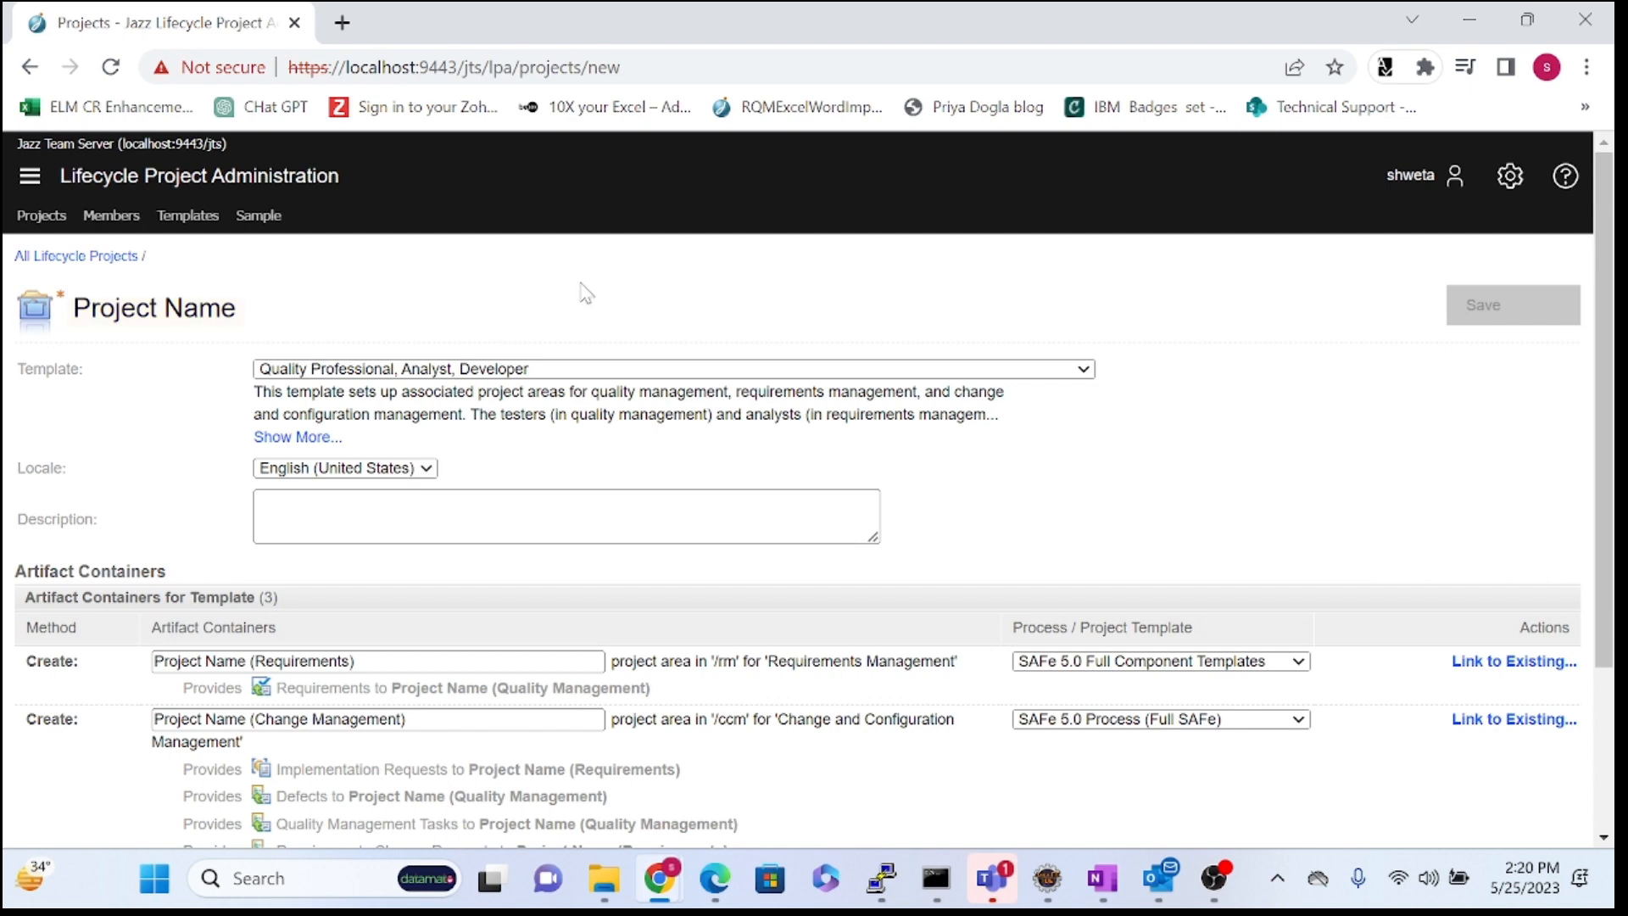
pyautogui.click(509, 313)
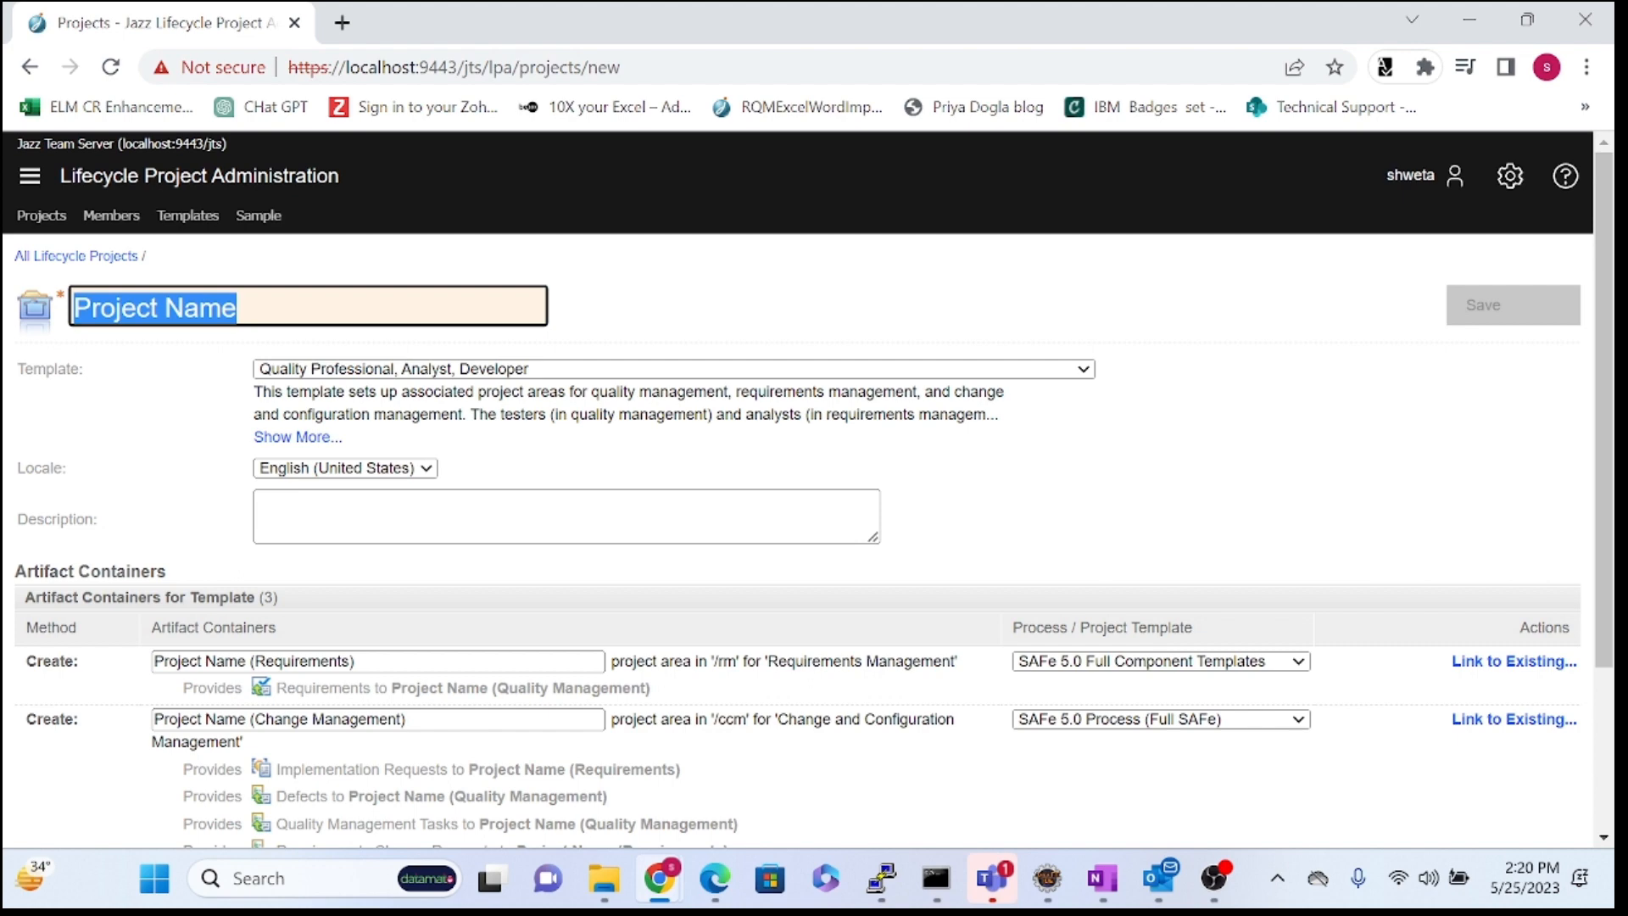
pyautogui.write('Demo ')
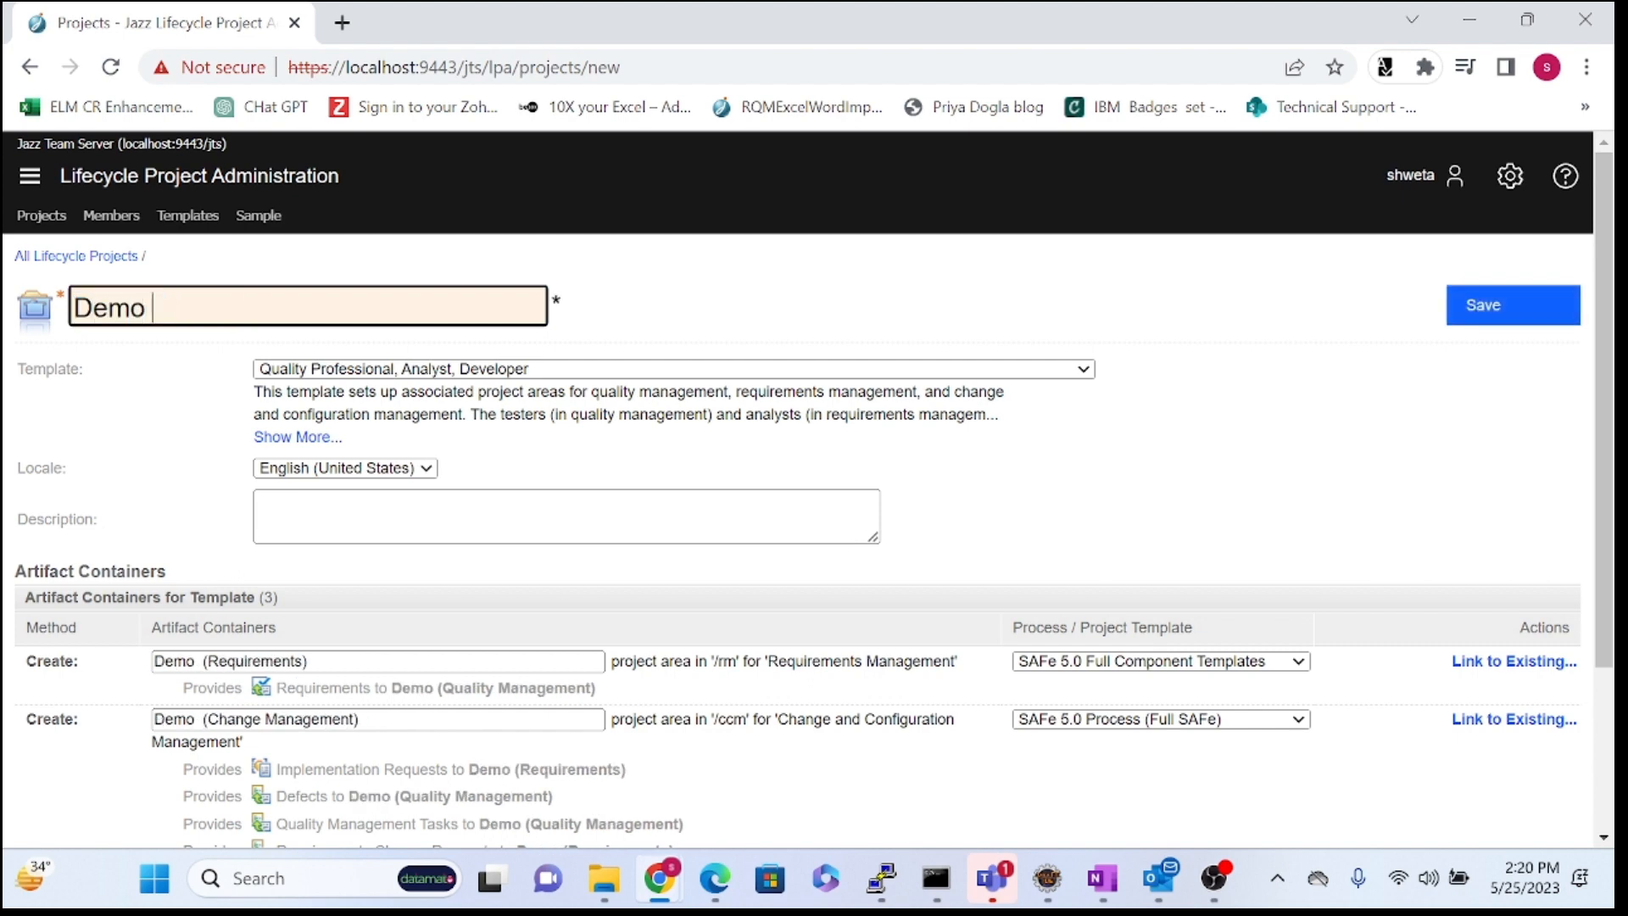
pyautogui.write('Life')
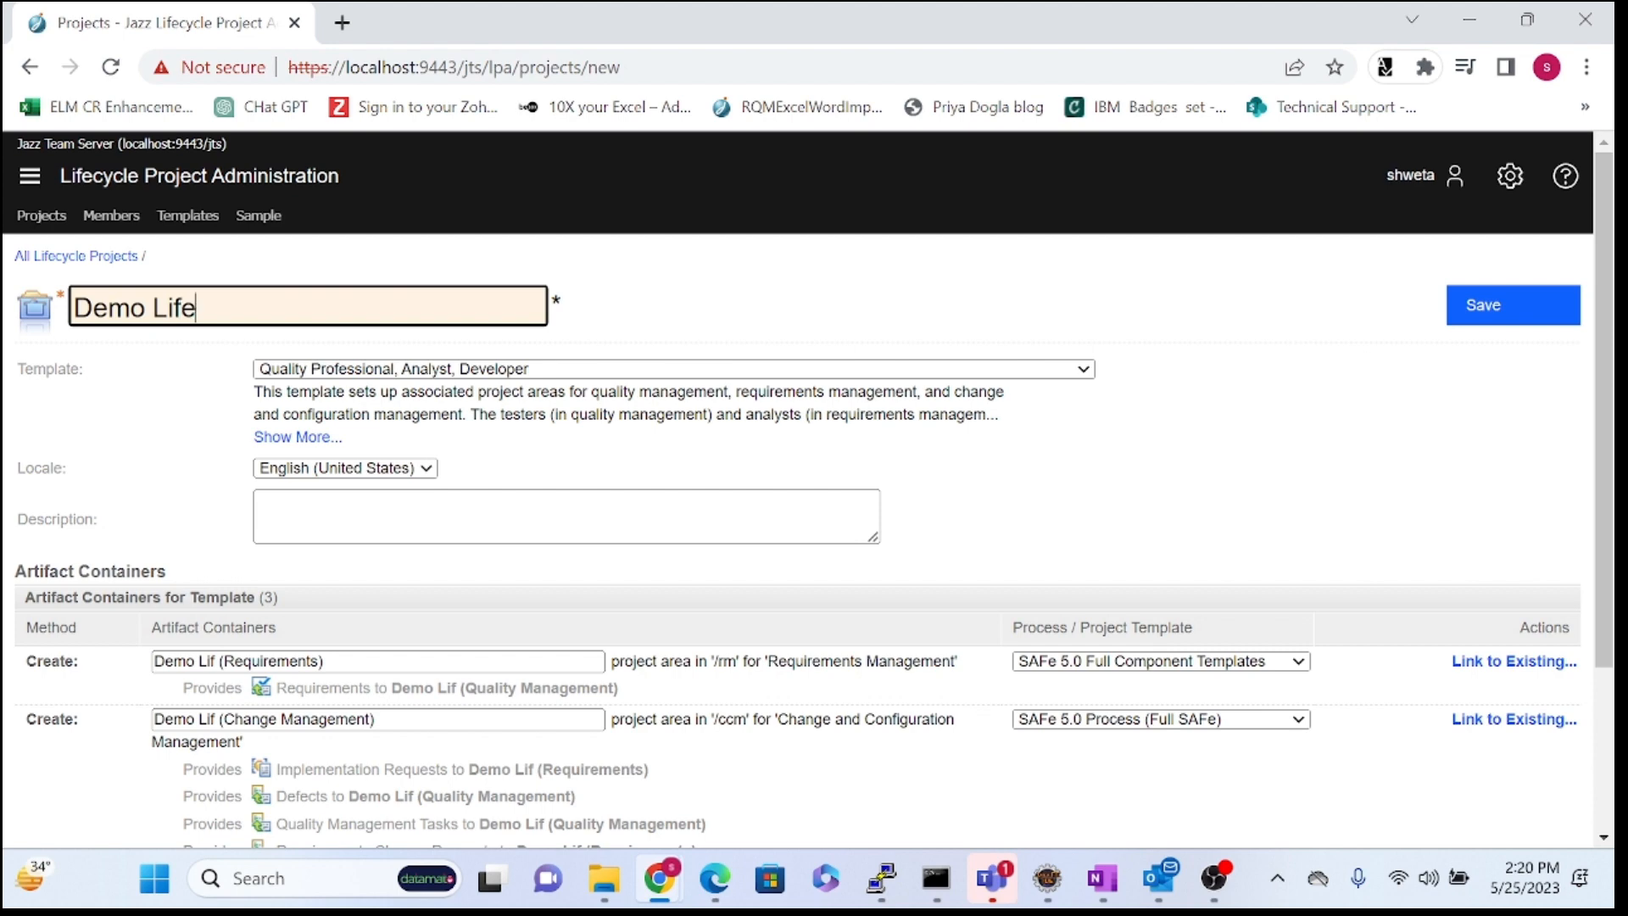
pyautogui.write('cycle project')
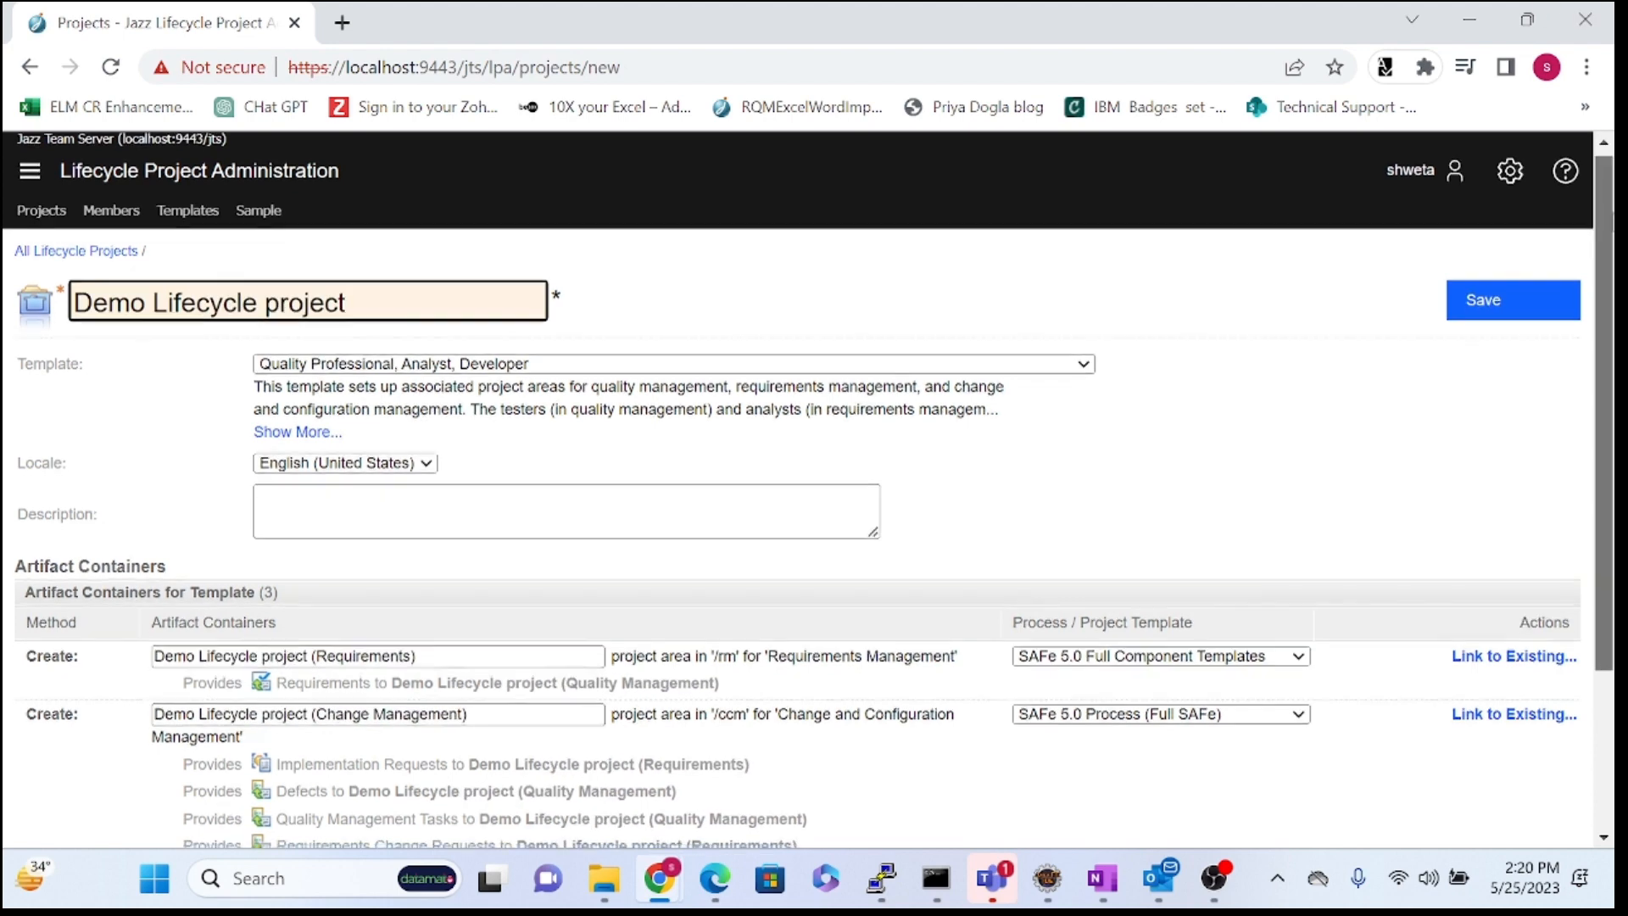
pyautogui.scroll(-1, 797, 509)
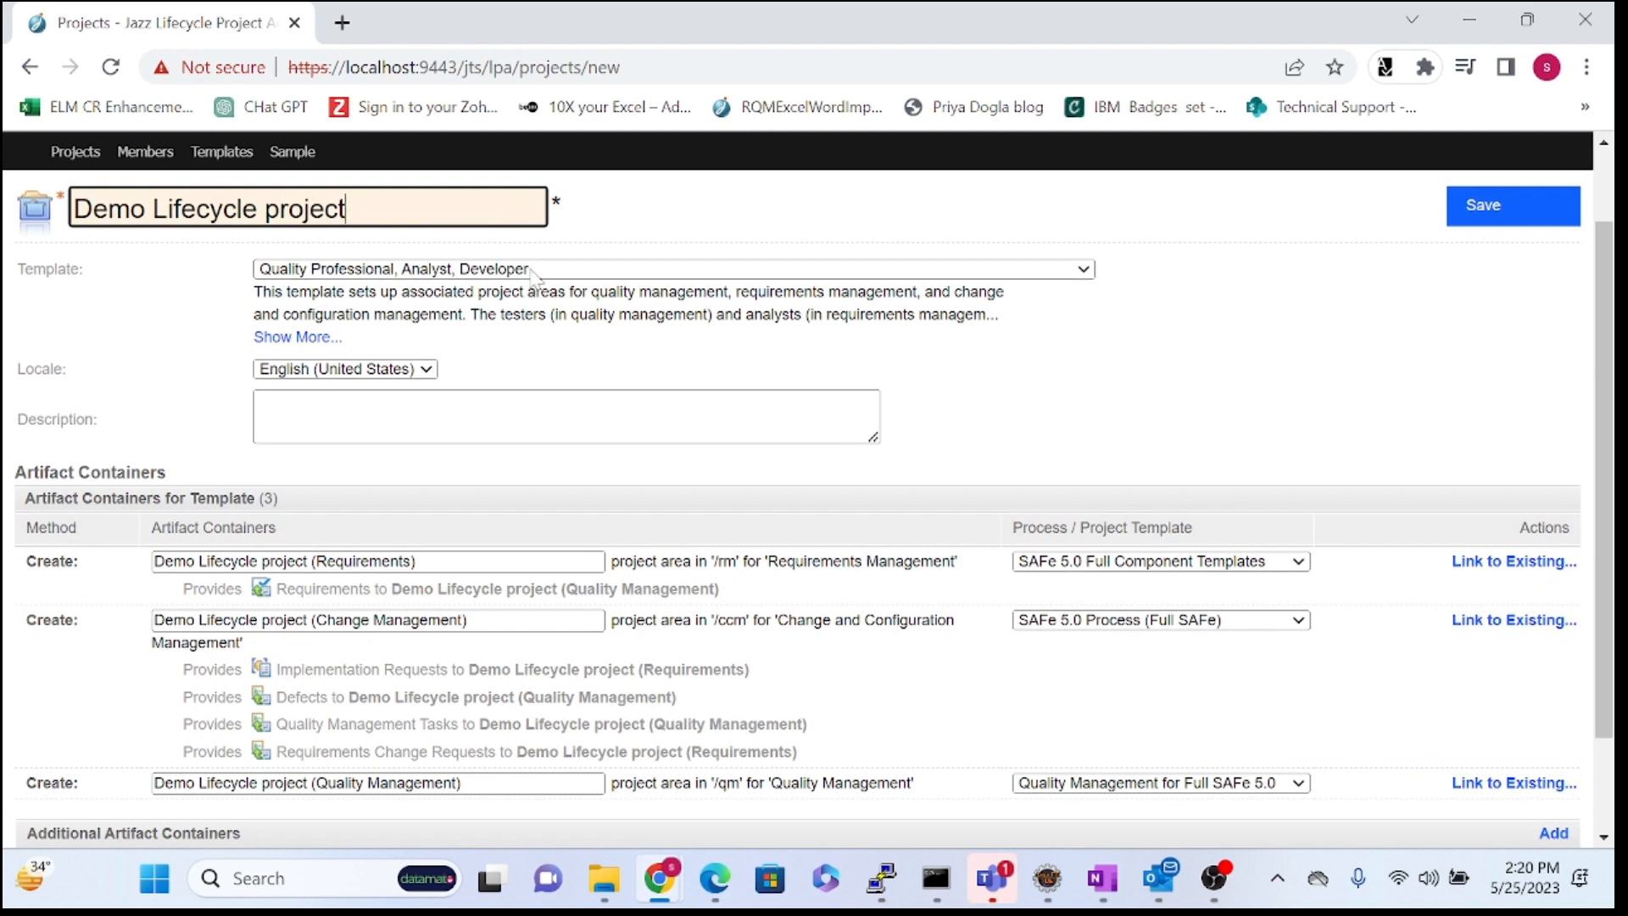
# - Try the Architect template variant, then revert to 'Quality Professional, Analyst, Developer'
pyautogui.click(438, 271)
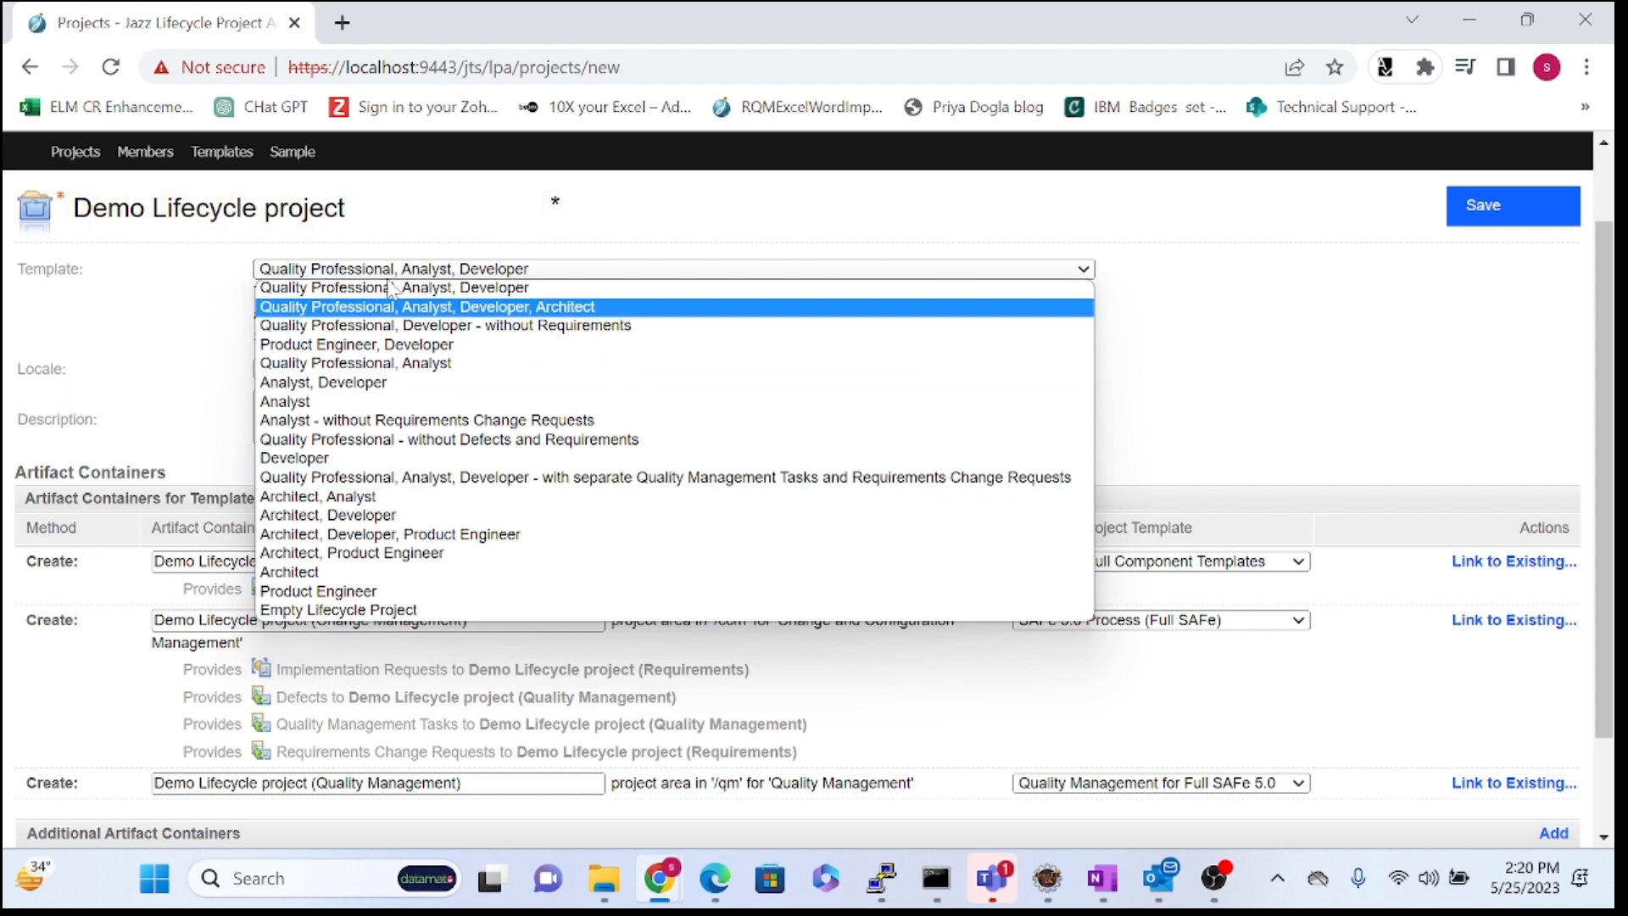
pyautogui.click(583, 307)
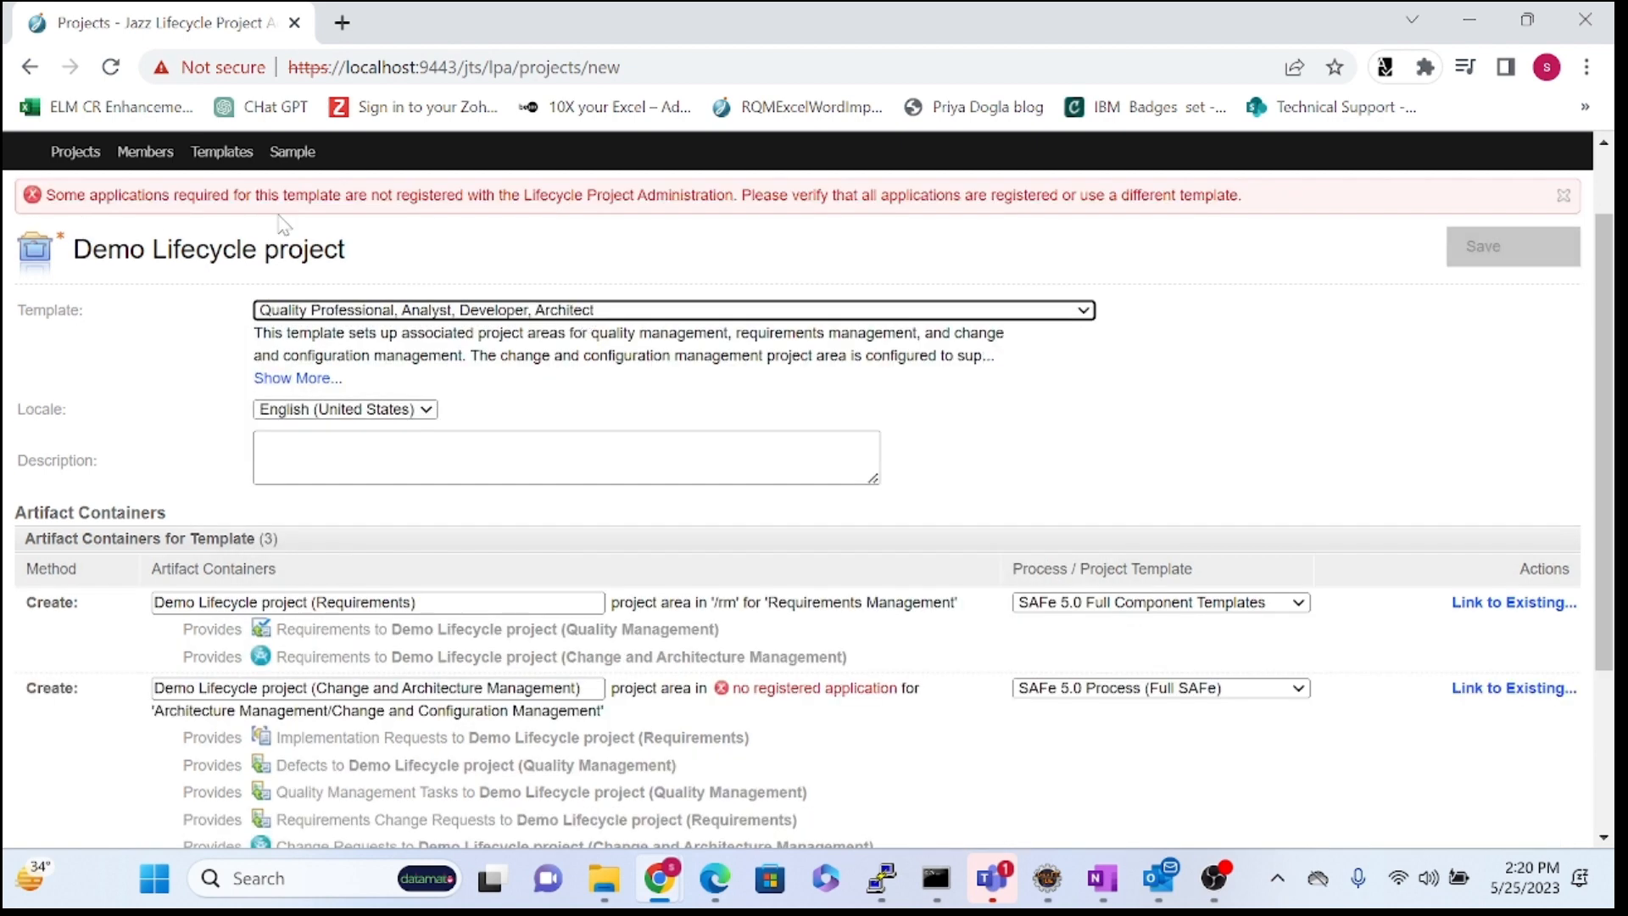
pyautogui.click(822, 309)
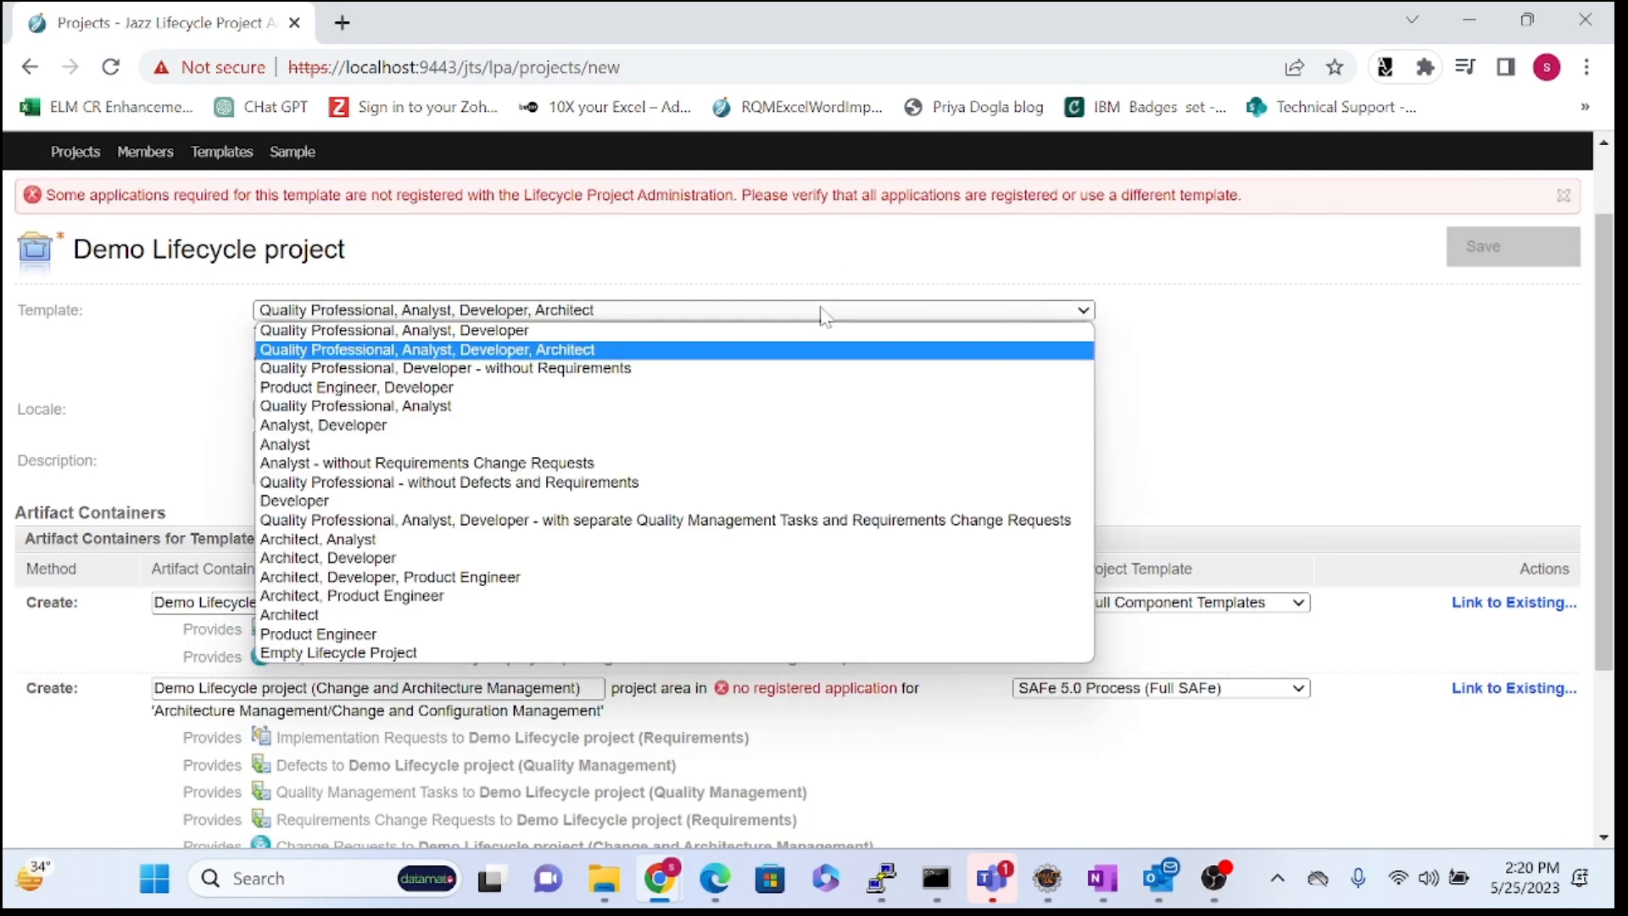
pyautogui.click(536, 332)
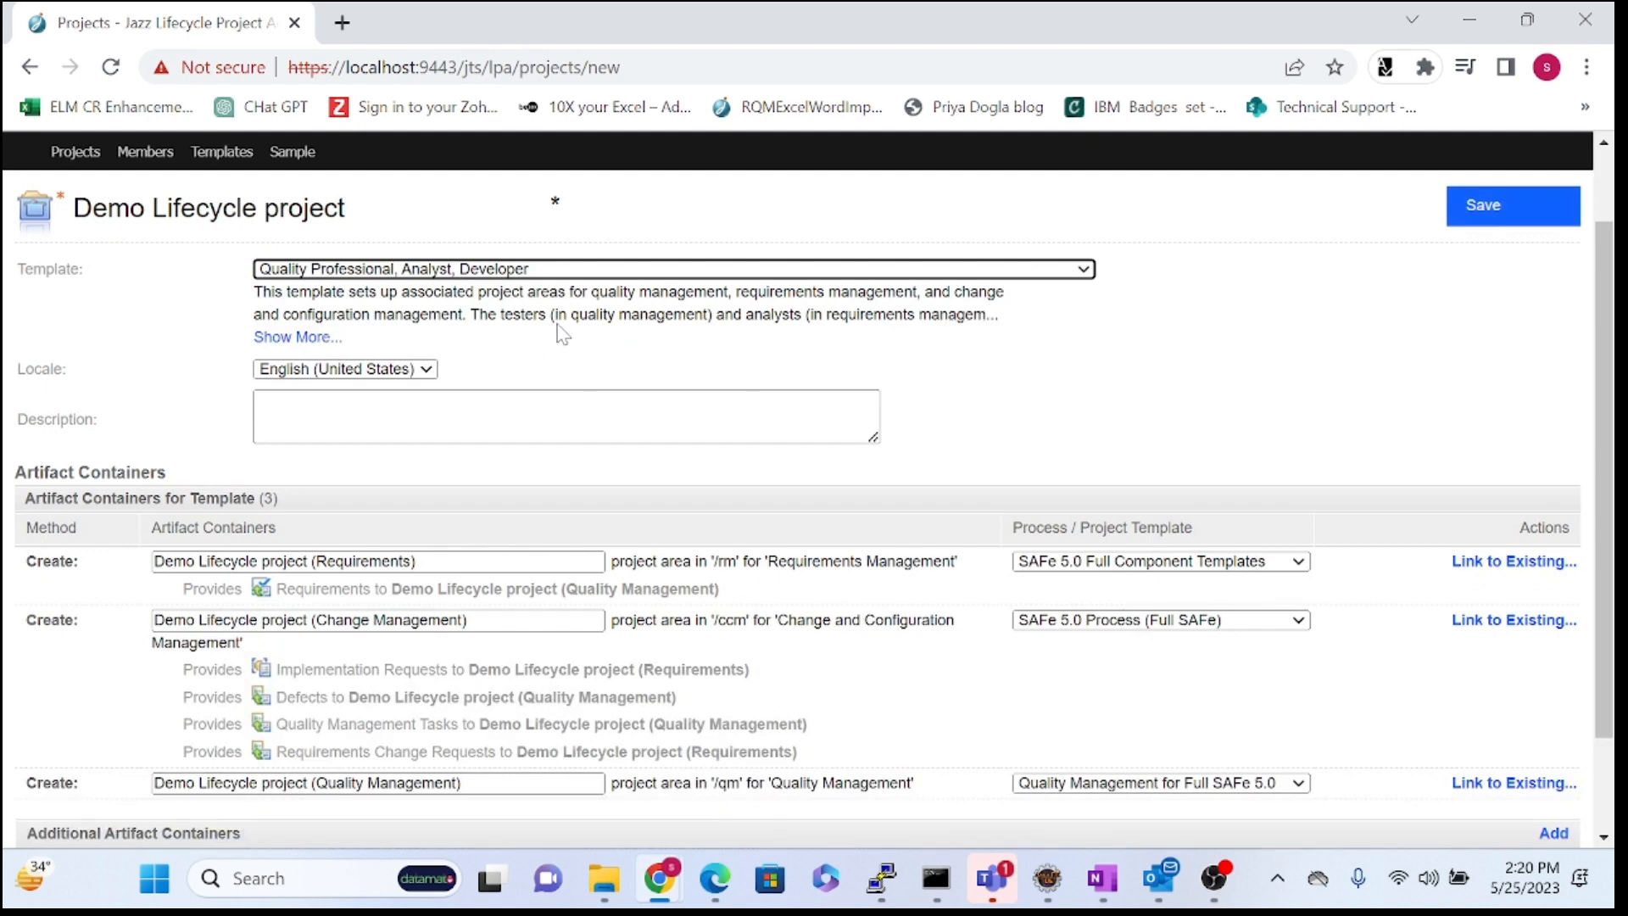
# - Expand the full template description and keep the locale as English (United States)
pyautogui.click(278, 338)
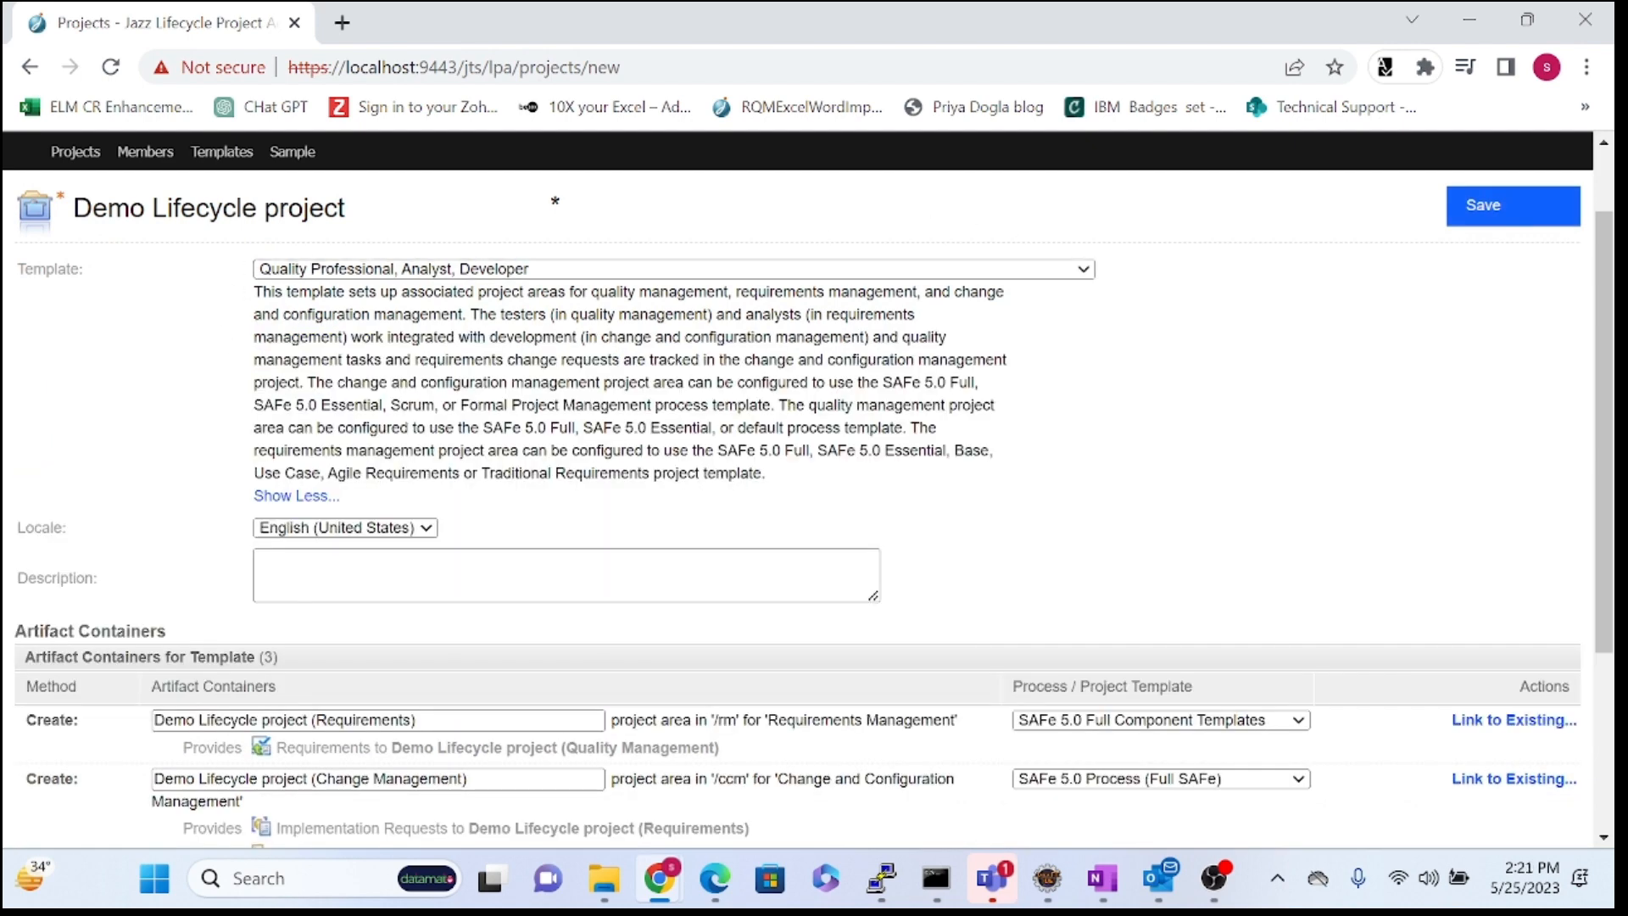
pyautogui.moveTo(251, 290); pyautogui.dragTo(901, 490)
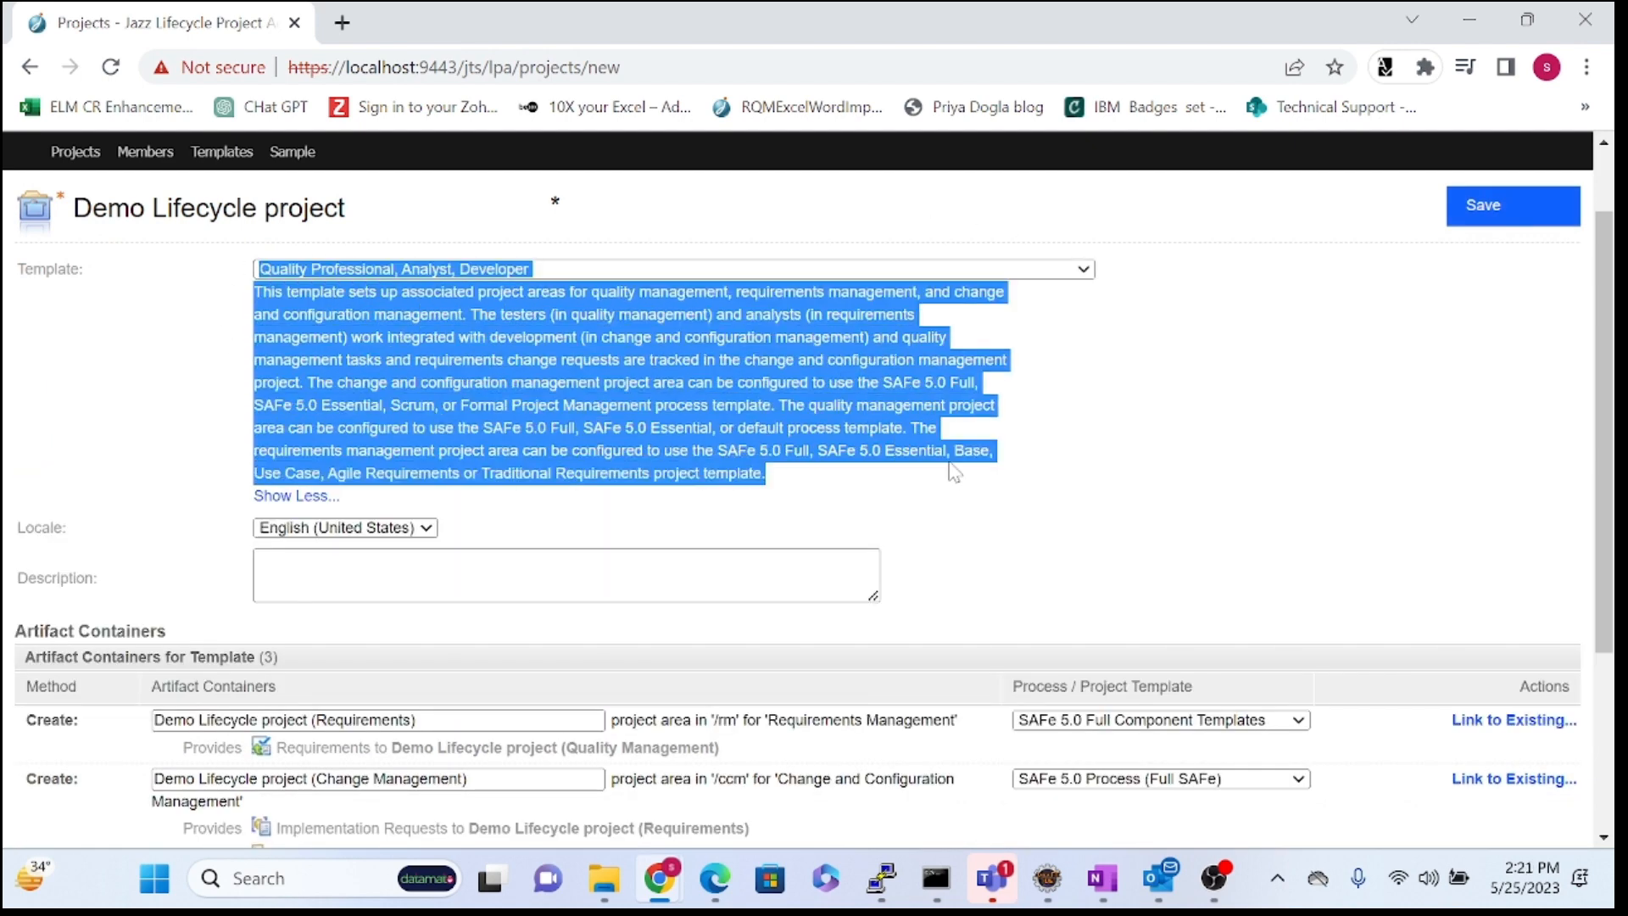
pyautogui.click(1046, 472)
pyautogui.scroll(-1, 1408, 374)
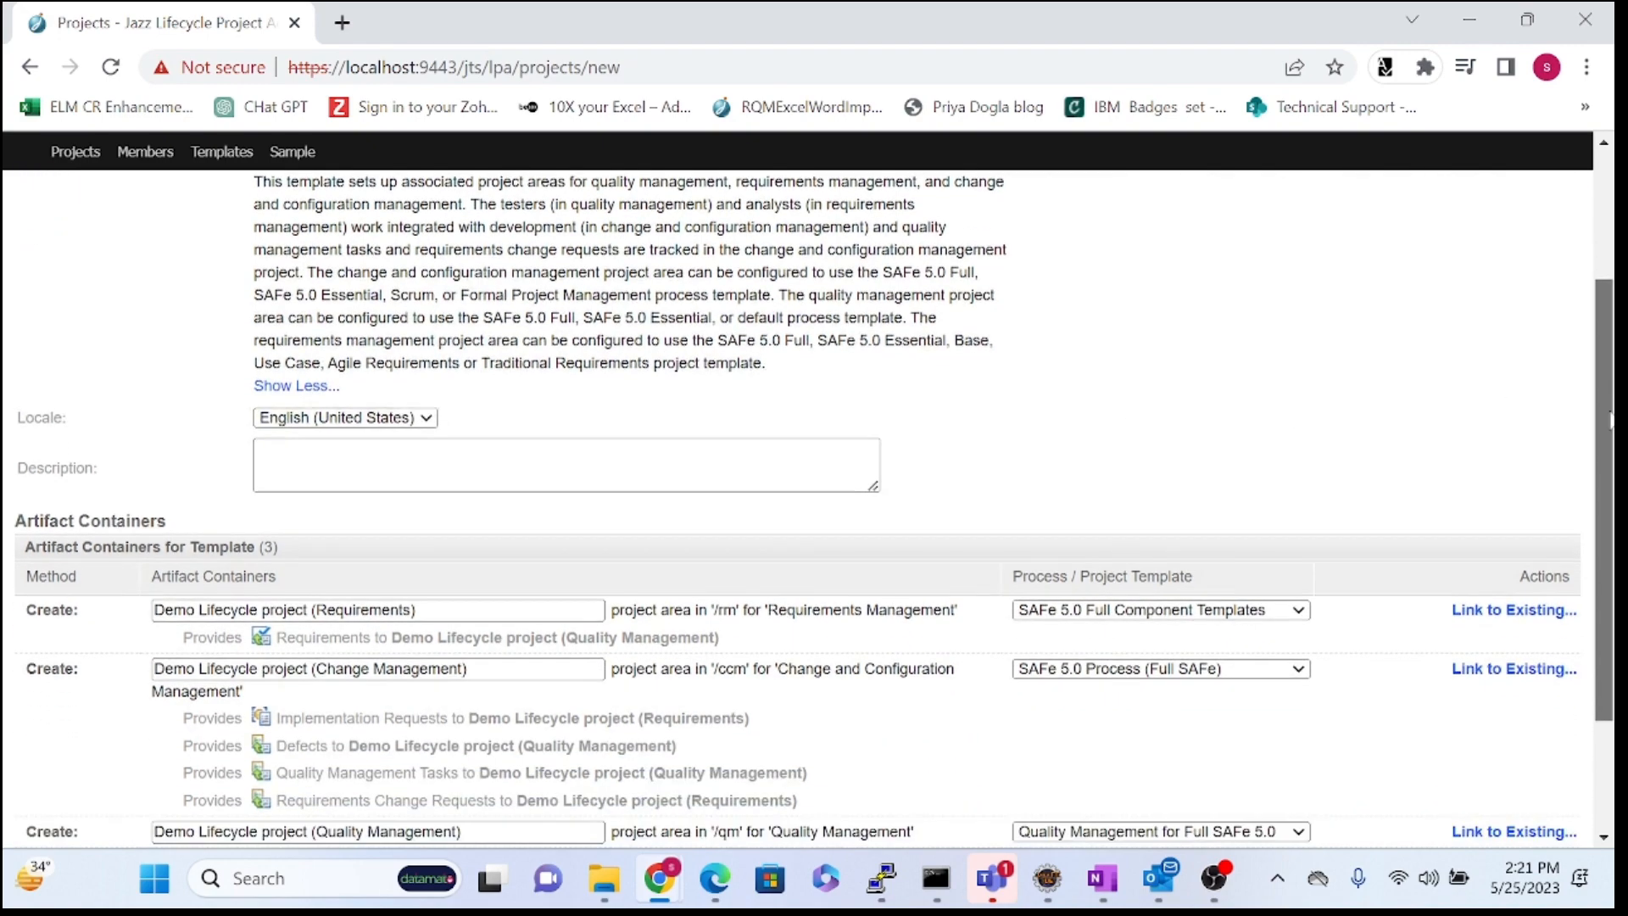
pyautogui.moveTo(1602, 383)
pyautogui.mouseDown()
pyautogui.moveTo(1603, 309)
pyautogui.moveTo(1604, 398)
pyautogui.mouseUp()
pyautogui.click(304, 403)
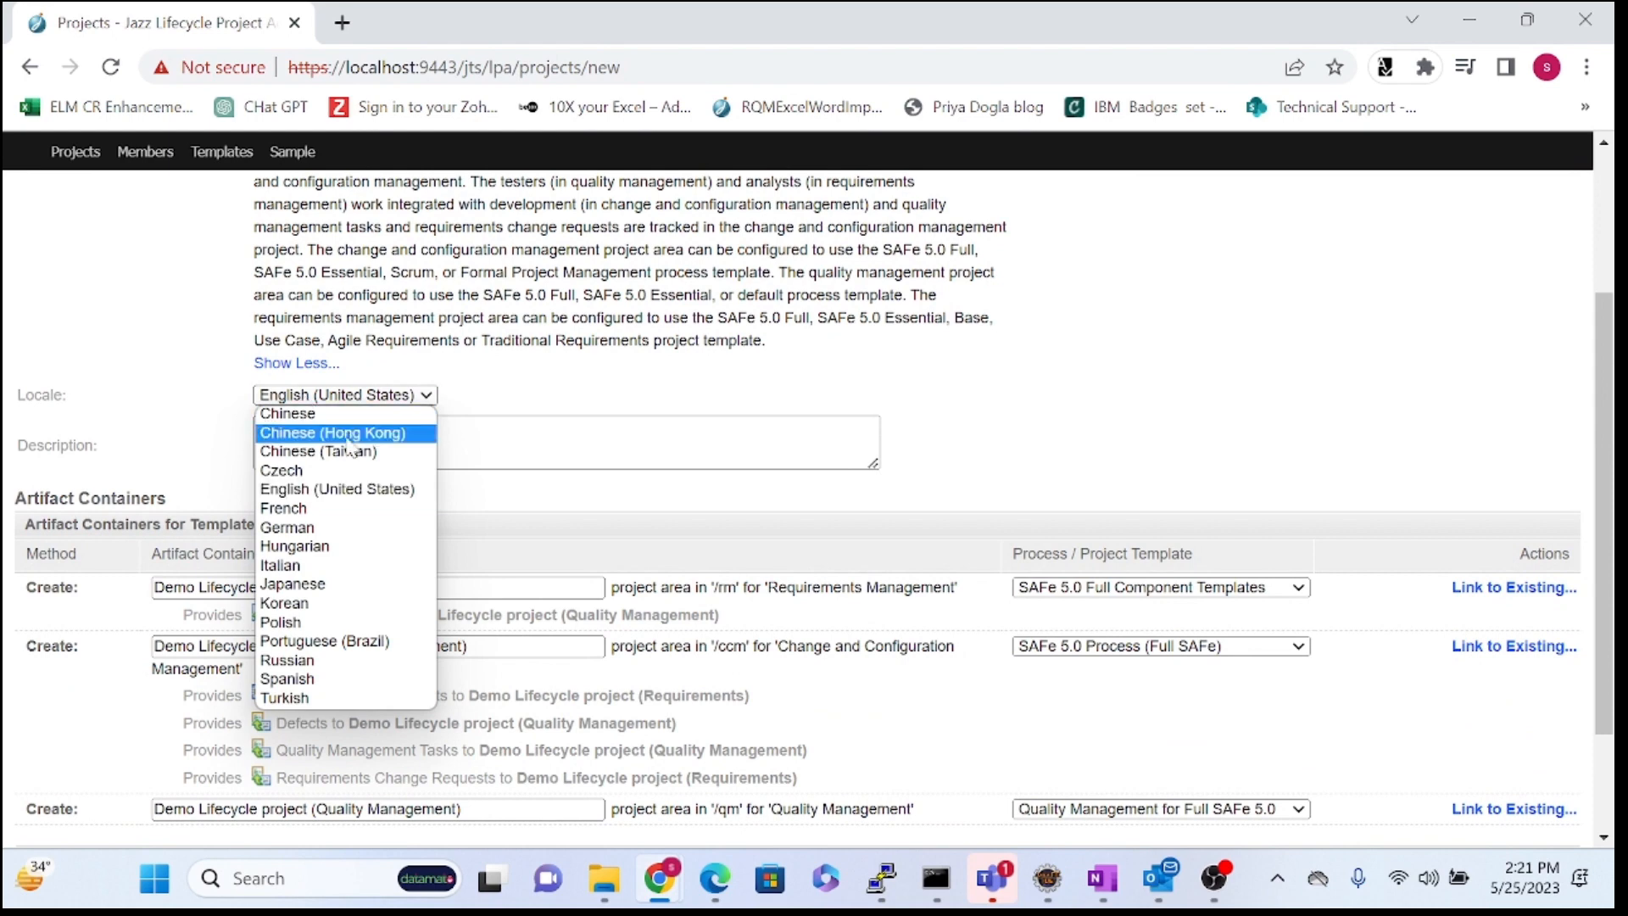
pyautogui.press('Escape')
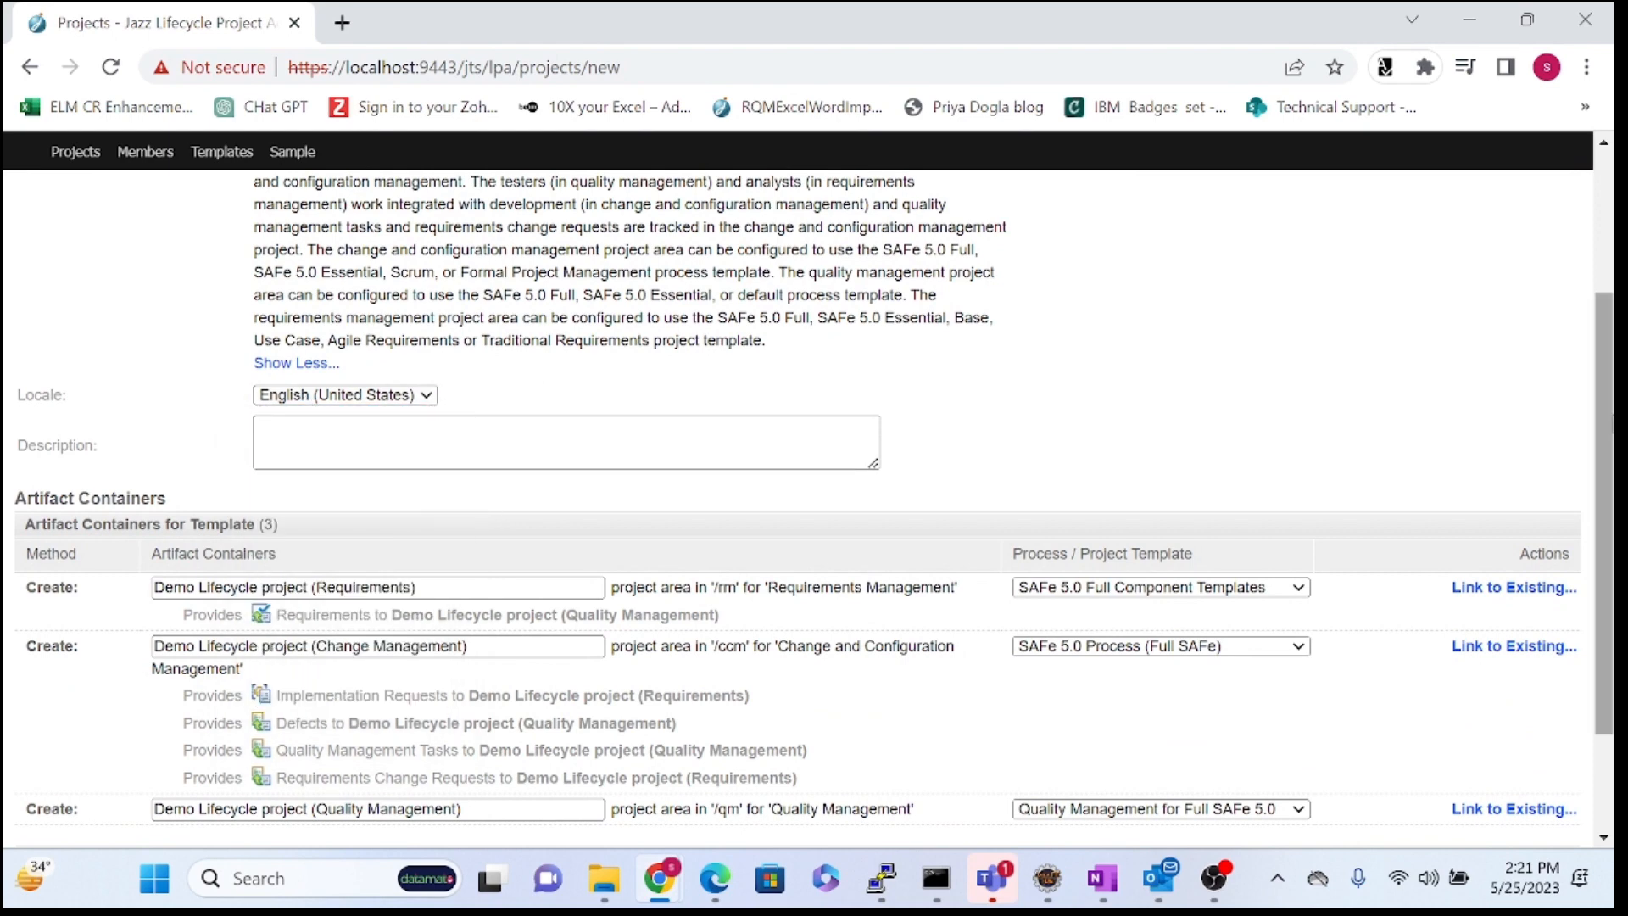
# - Review the Requirements, Change Management and Quality Management containers, keeping SAFe 5.0 Full Component Templates for Requirements
pyautogui.moveTo(1603, 424); pyautogui.dragTo(1603, 524)
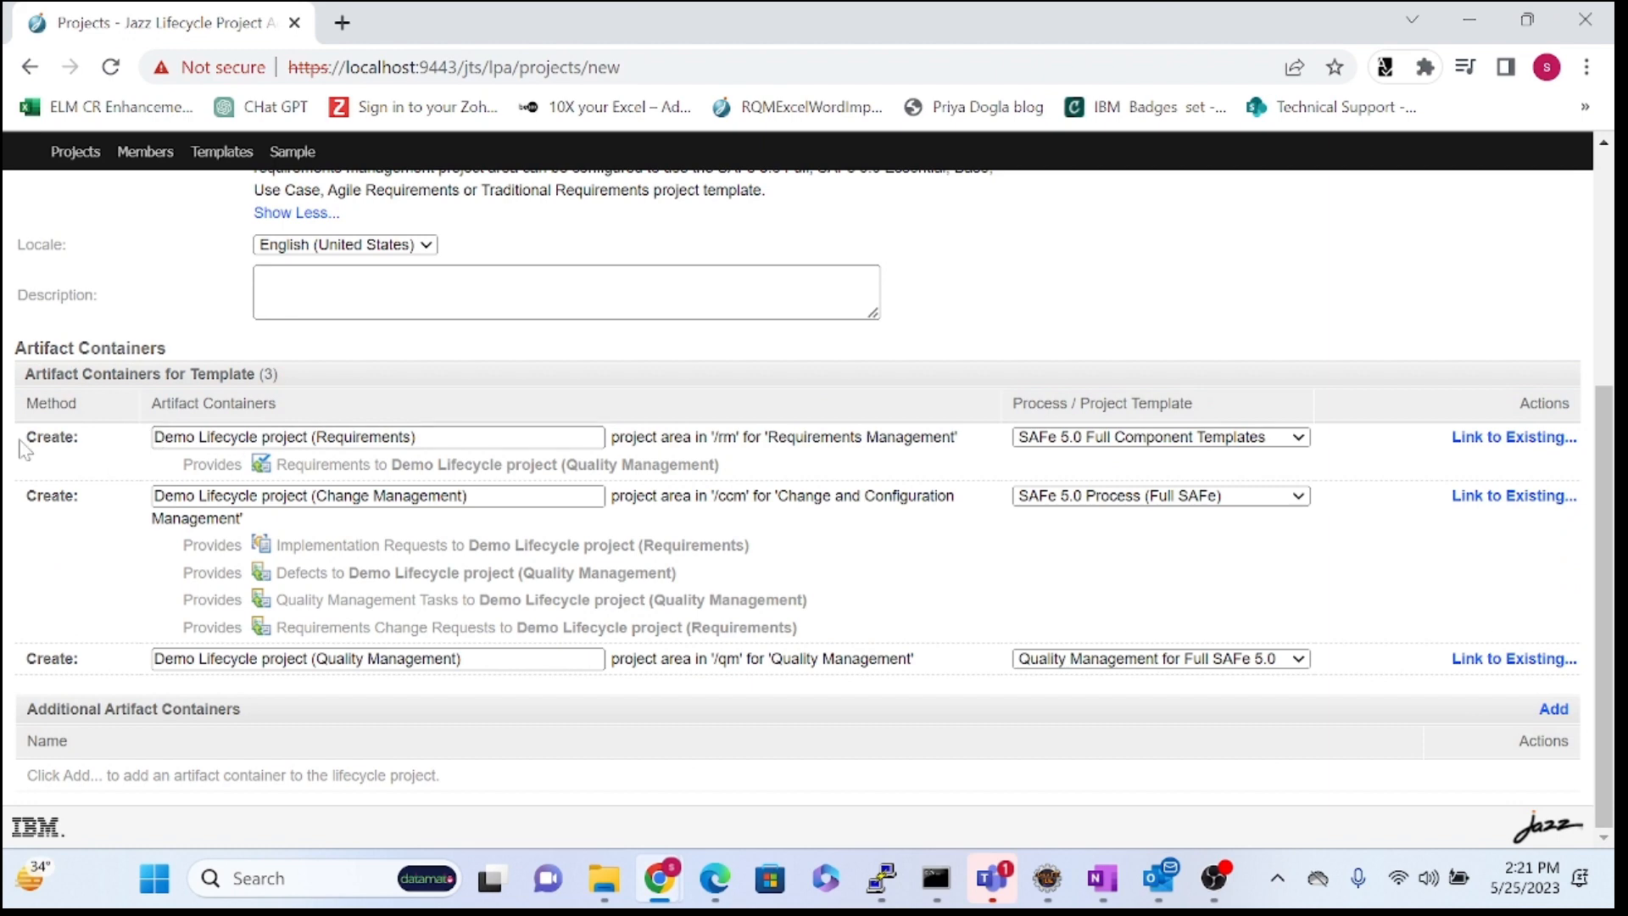
pyautogui.moveTo(19, 440); pyautogui.dragTo(83, 449)
pyautogui.moveTo(711, 436); pyautogui.dragTo(974, 443)
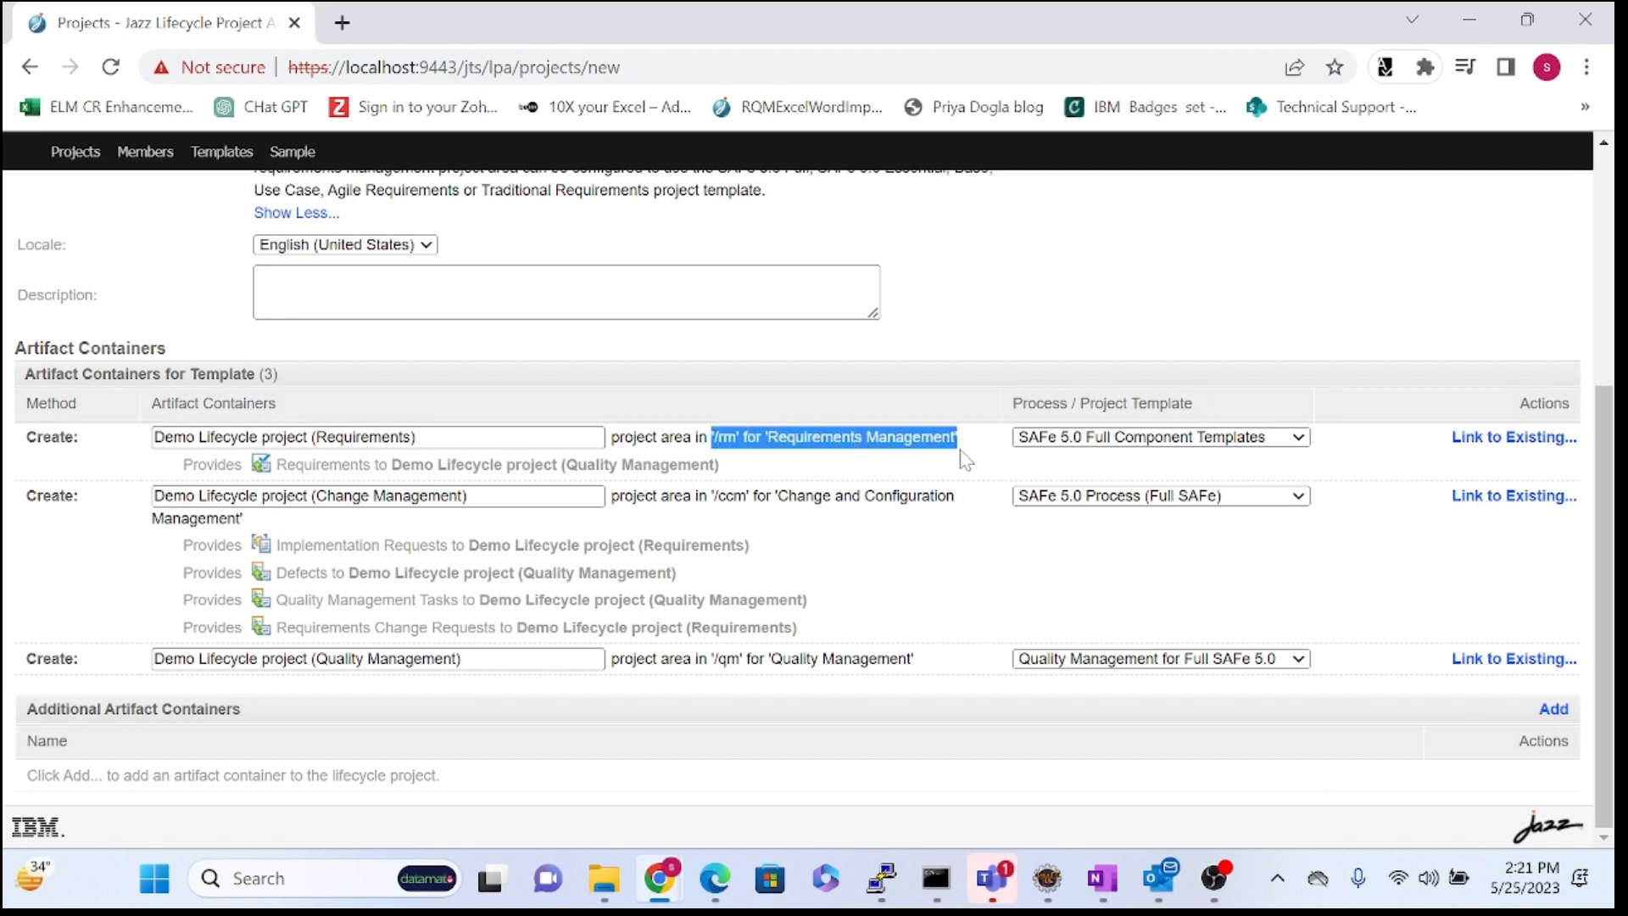
pyautogui.moveTo(416, 437); pyautogui.dragTo(151, 438)
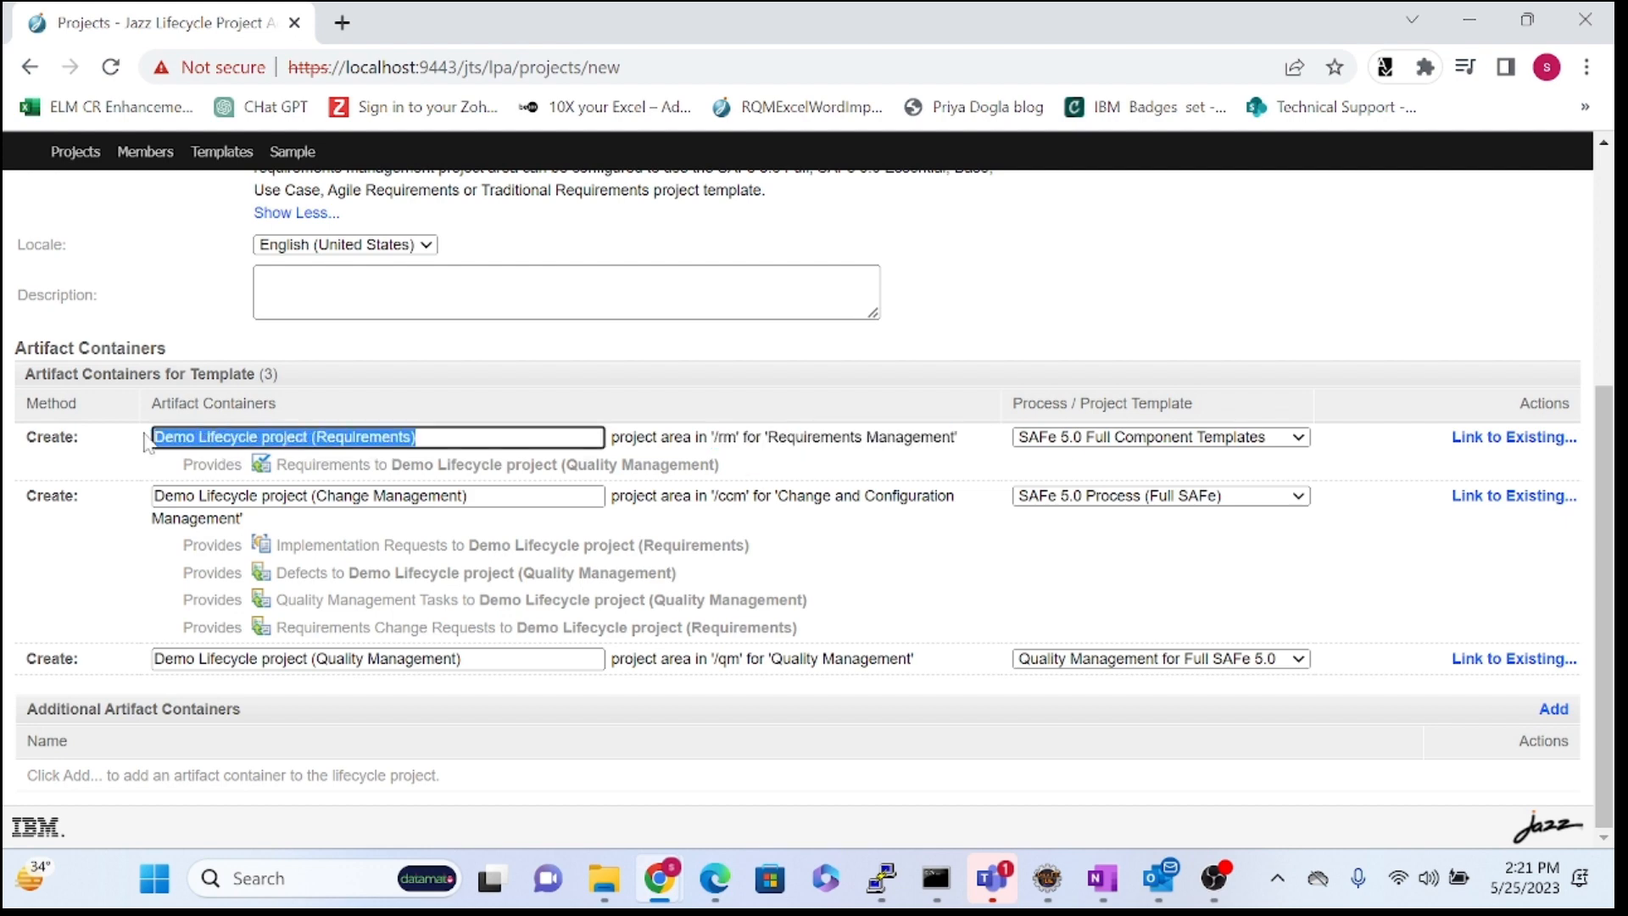
pyautogui.moveTo(466, 496); pyautogui.dragTo(152, 497)
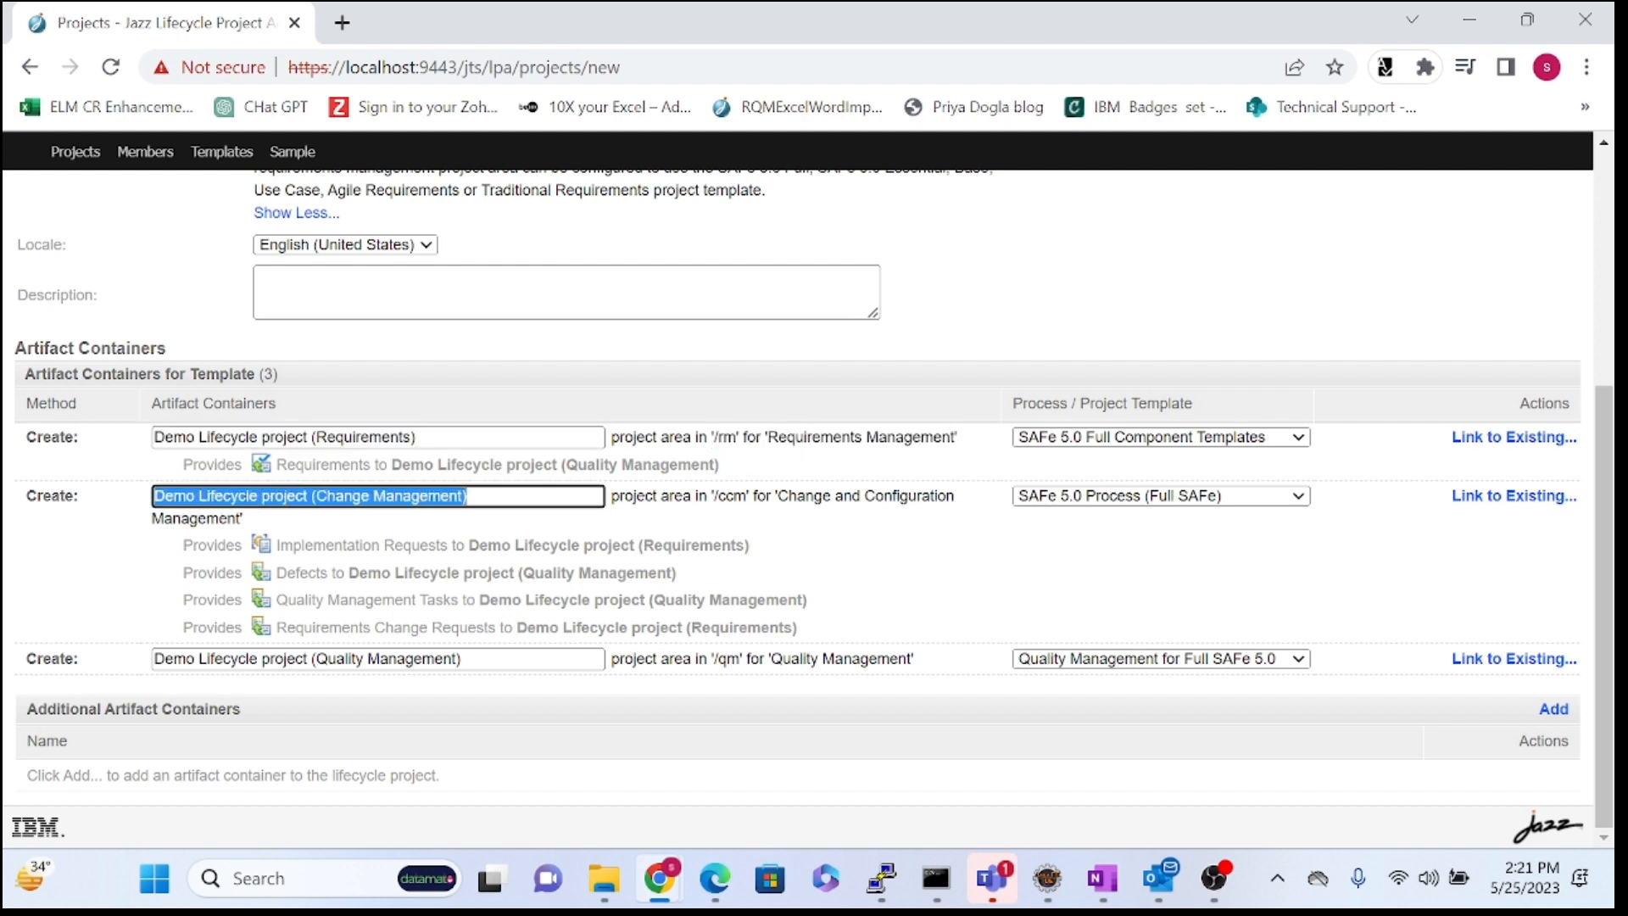
pyautogui.moveTo(963, 506); pyautogui.dragTo(733, 500)
pyautogui.click(878, 570)
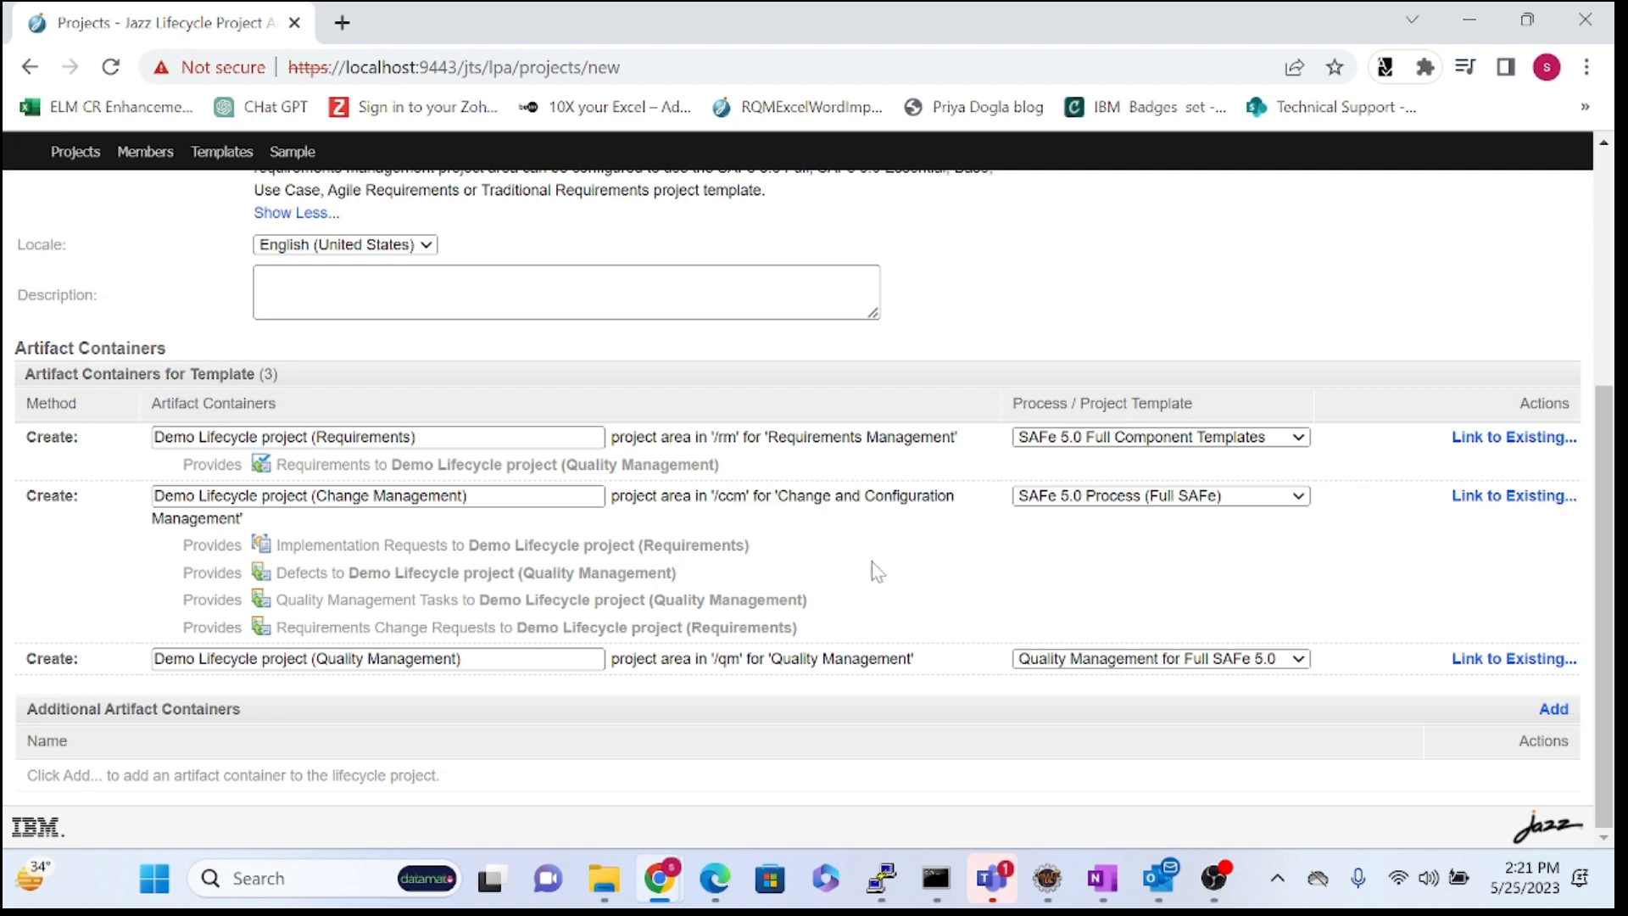
pyautogui.moveTo(463, 659); pyautogui.dragTo(153, 660)
pyautogui.click(1162, 437)
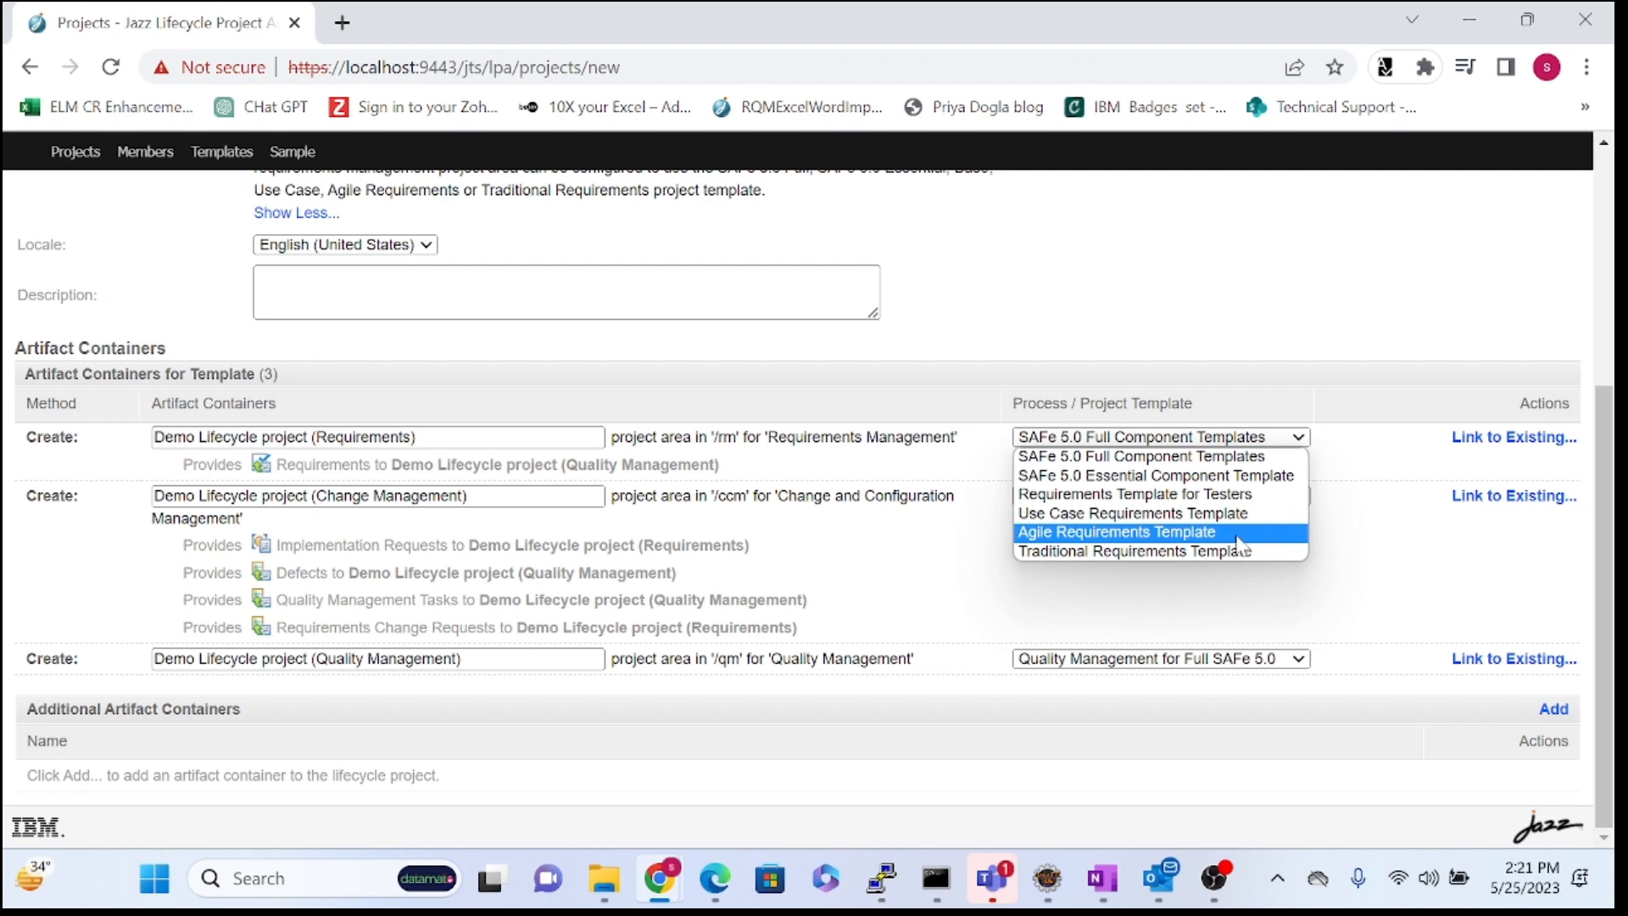
pyautogui.click(1353, 561)
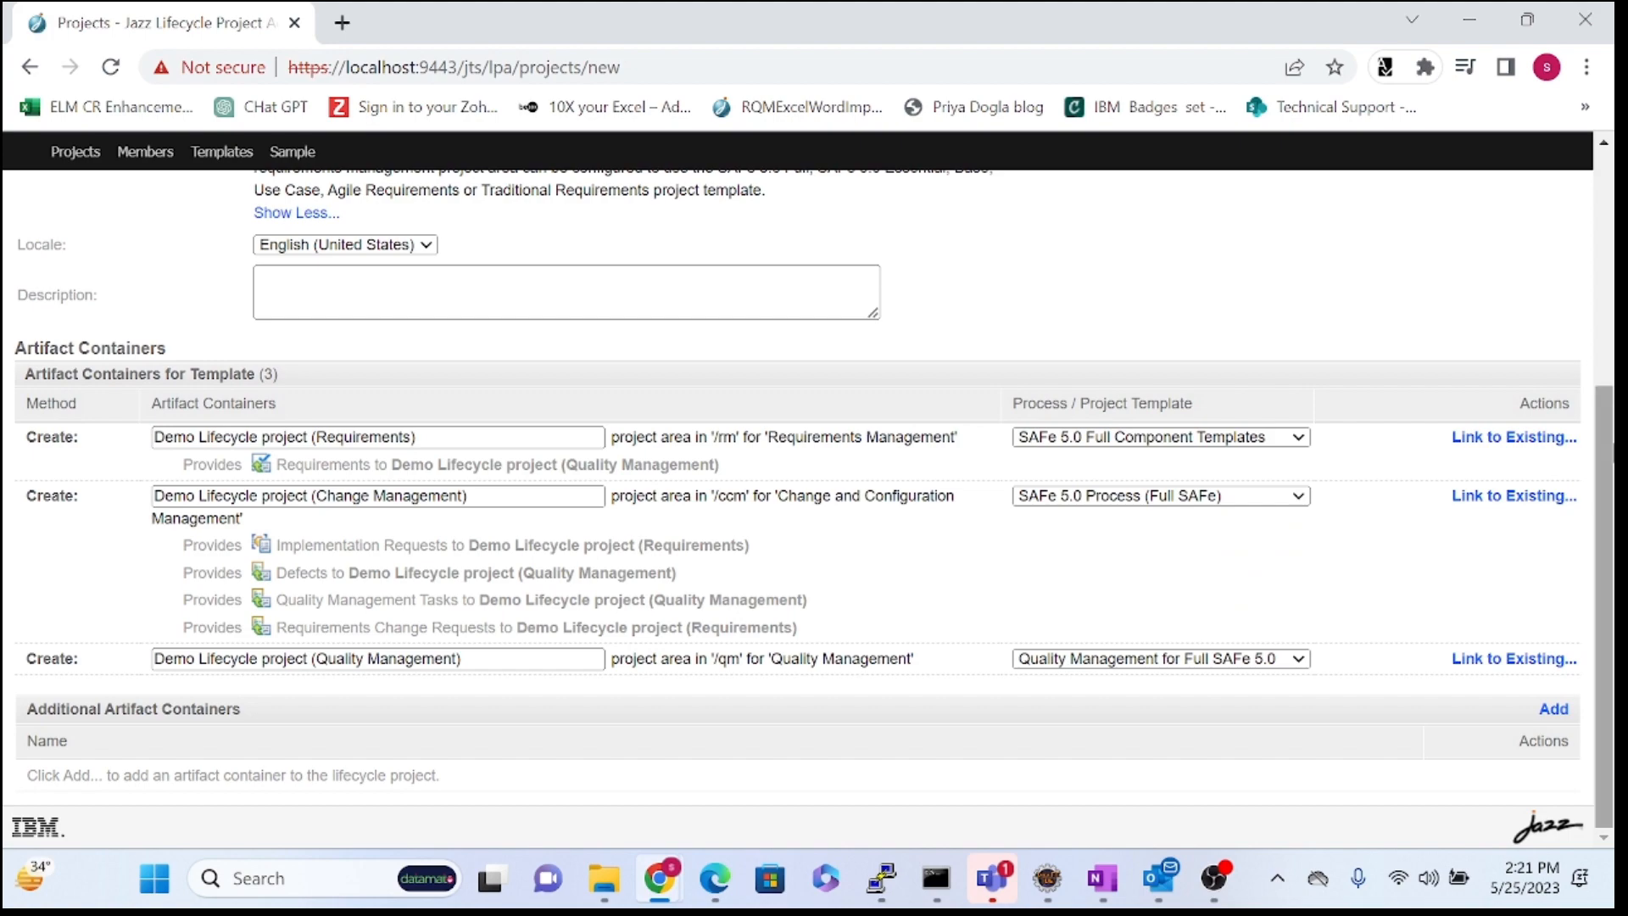
pyautogui.moveTo(1611, 475); pyautogui.dragTo(1605, 180)
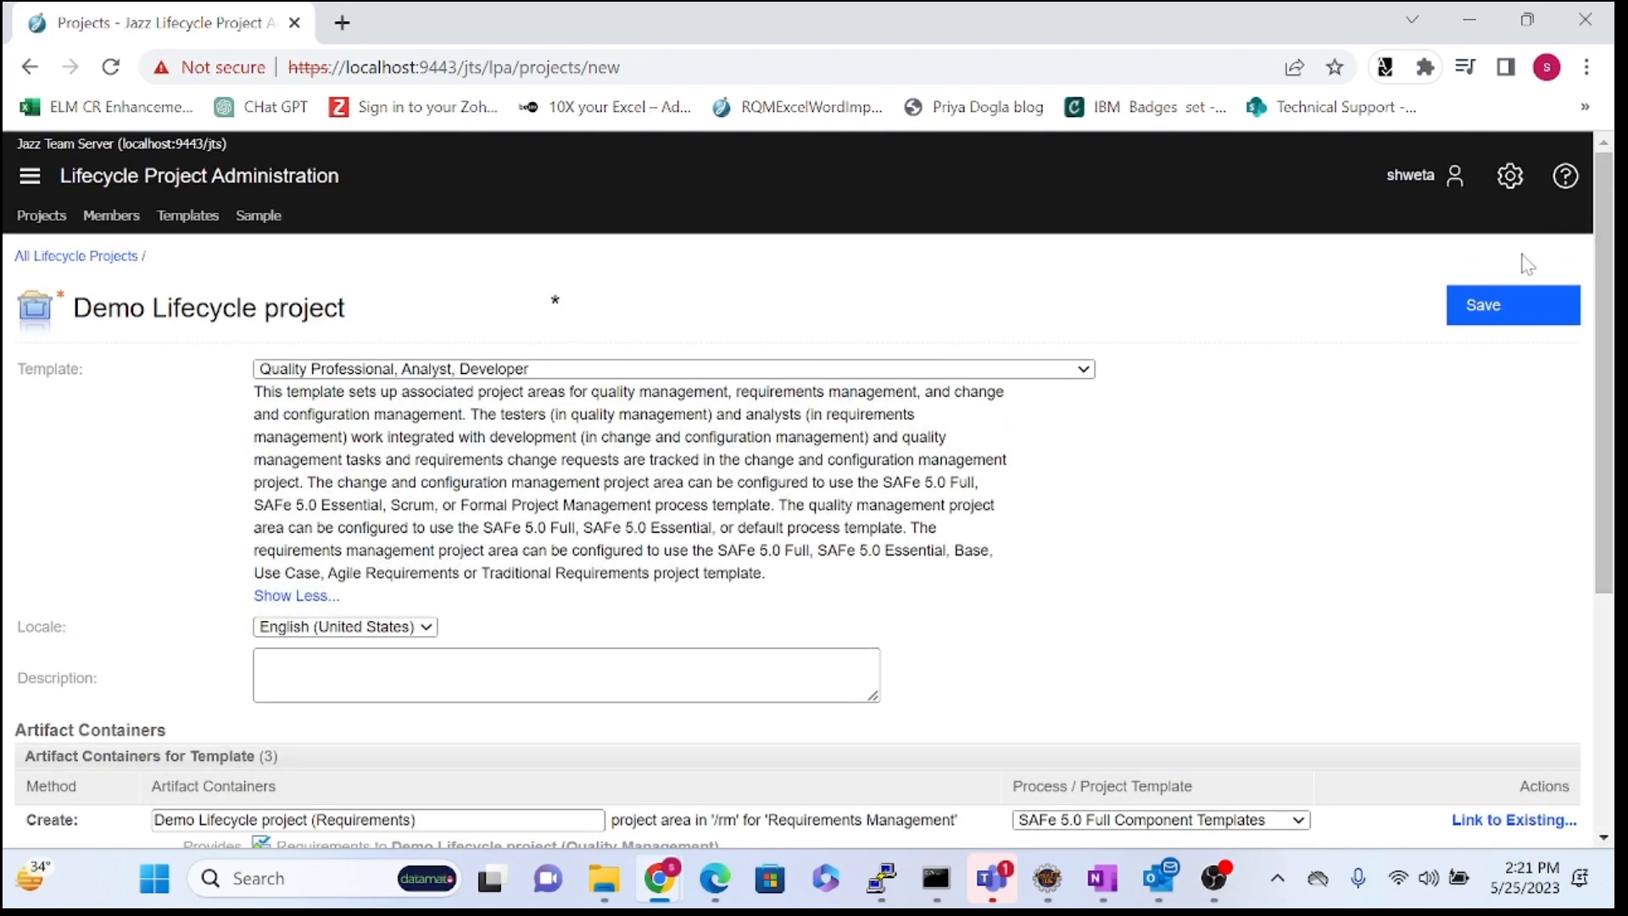
# - Save the Demo Lifecycle project and wait for its three project areas to be created
pyautogui.click(1507, 310)
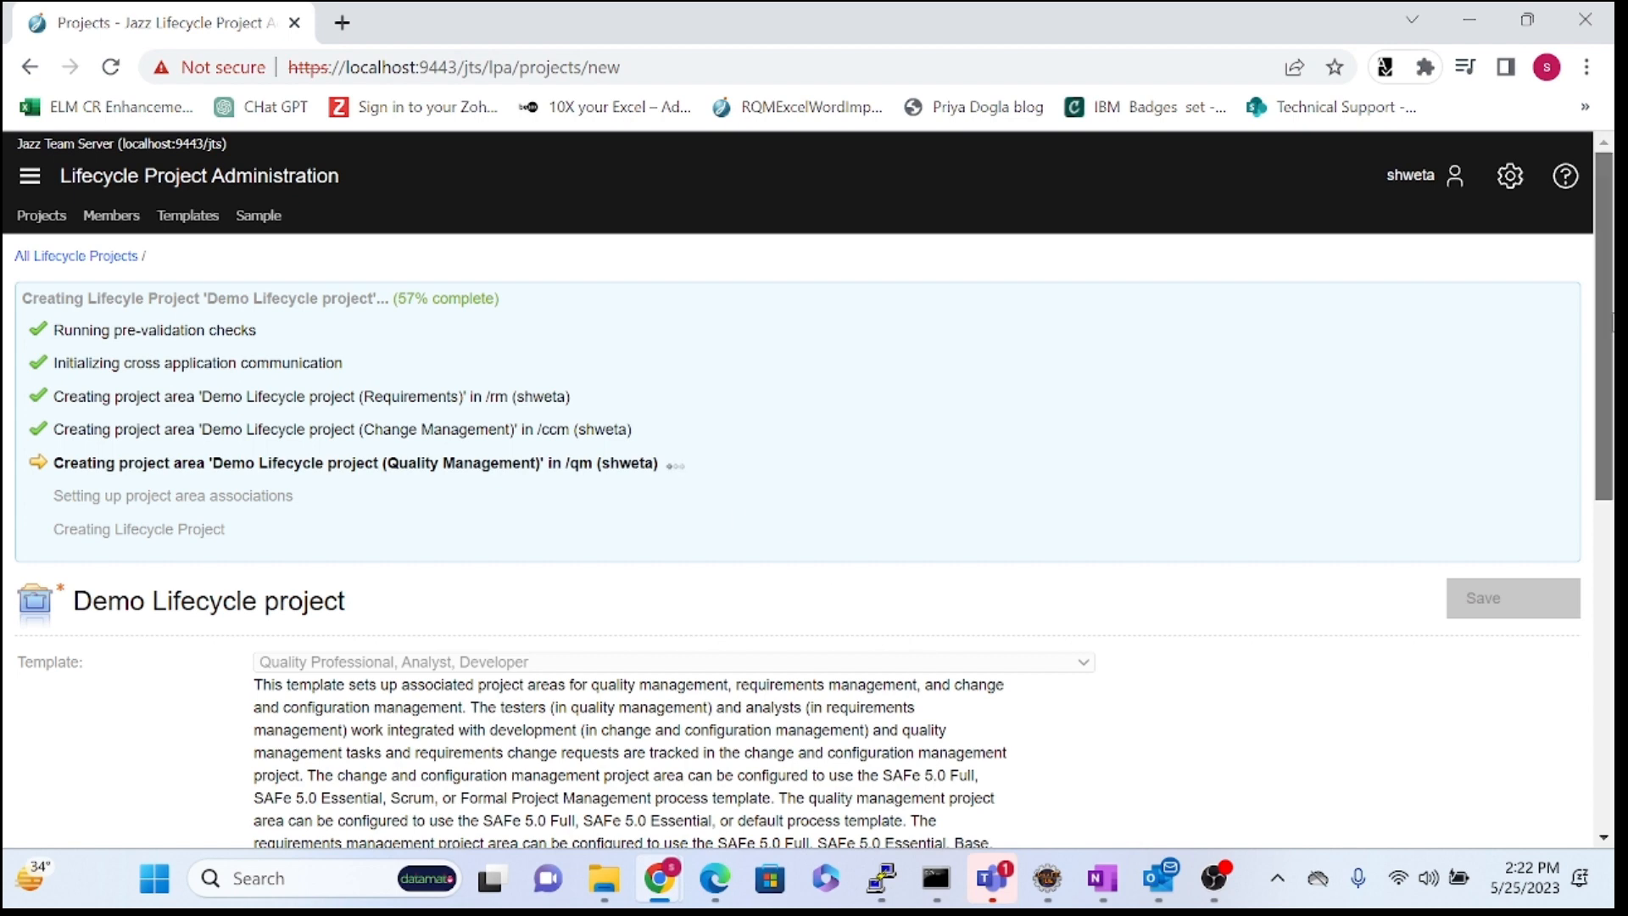
pyautogui.scroll(-1, 806, 492)
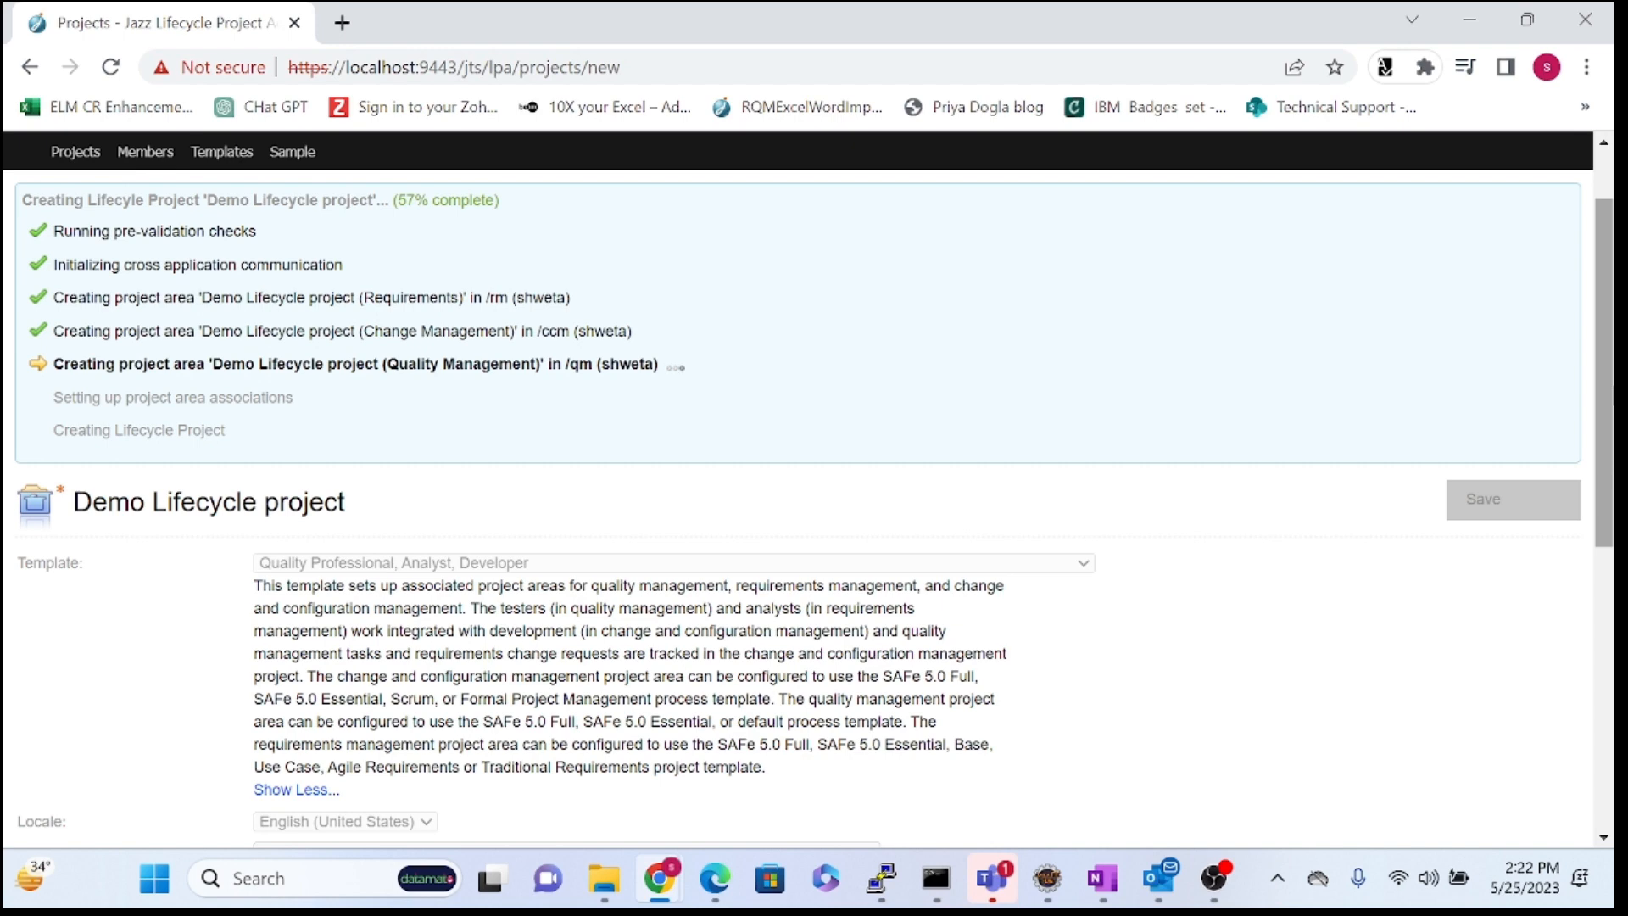
pyautogui.scroll(1, 1539, 631)
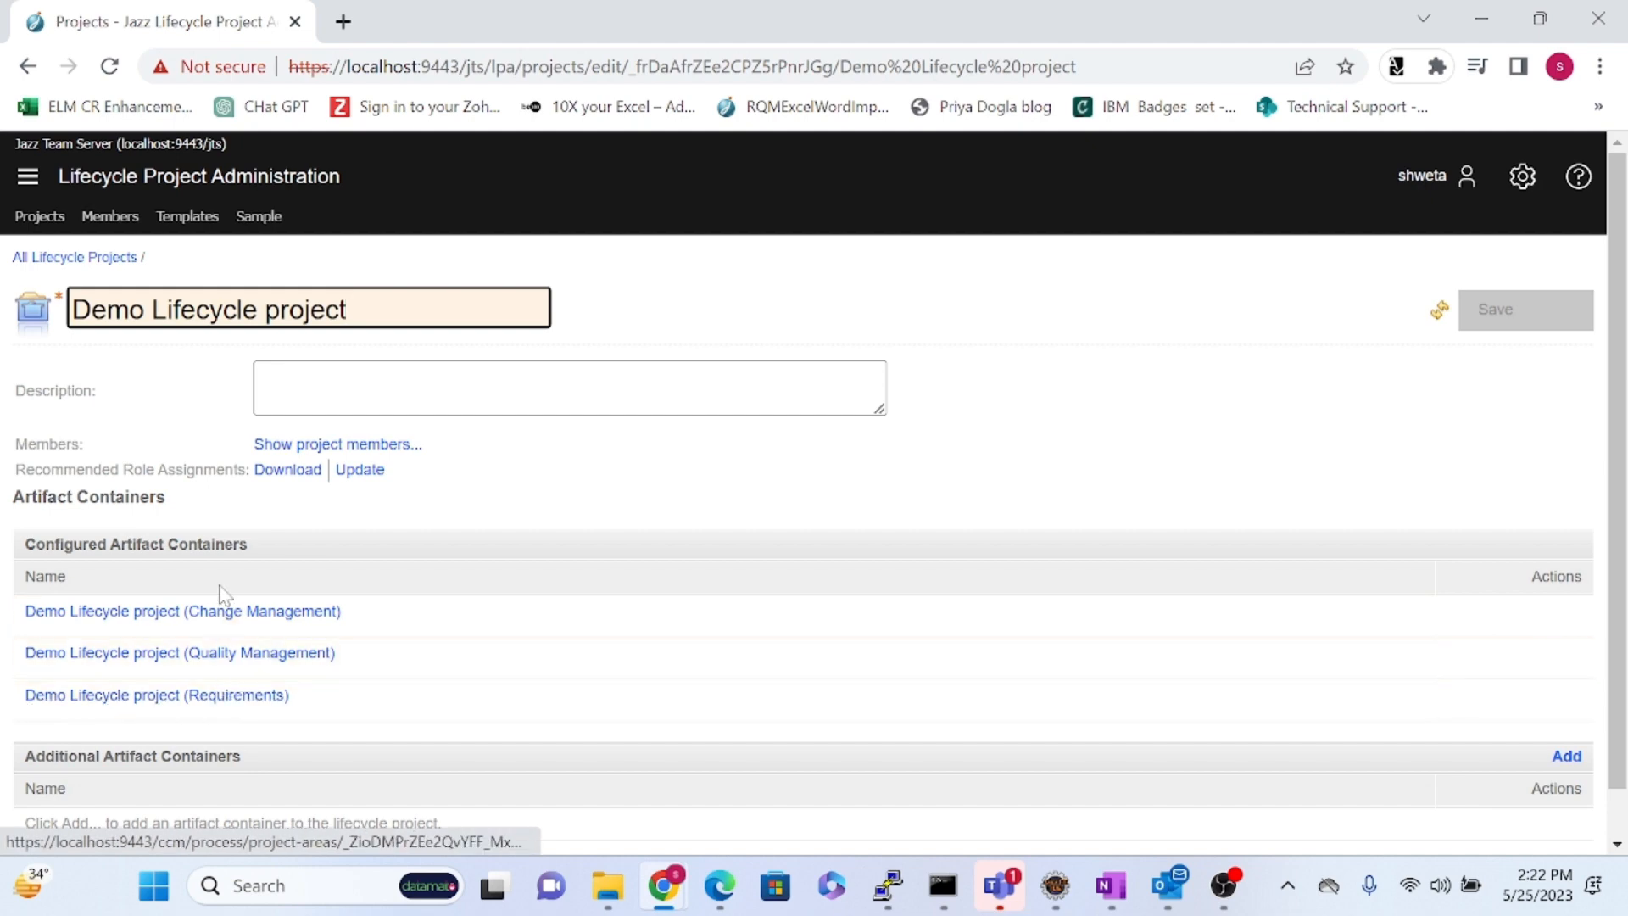
# - Load localhost:9443/ccm/admin and show the Active Project Areas list
pyautogui.scroll(-1, 225, 598)
pyautogui.scroll(1, 564, 570)
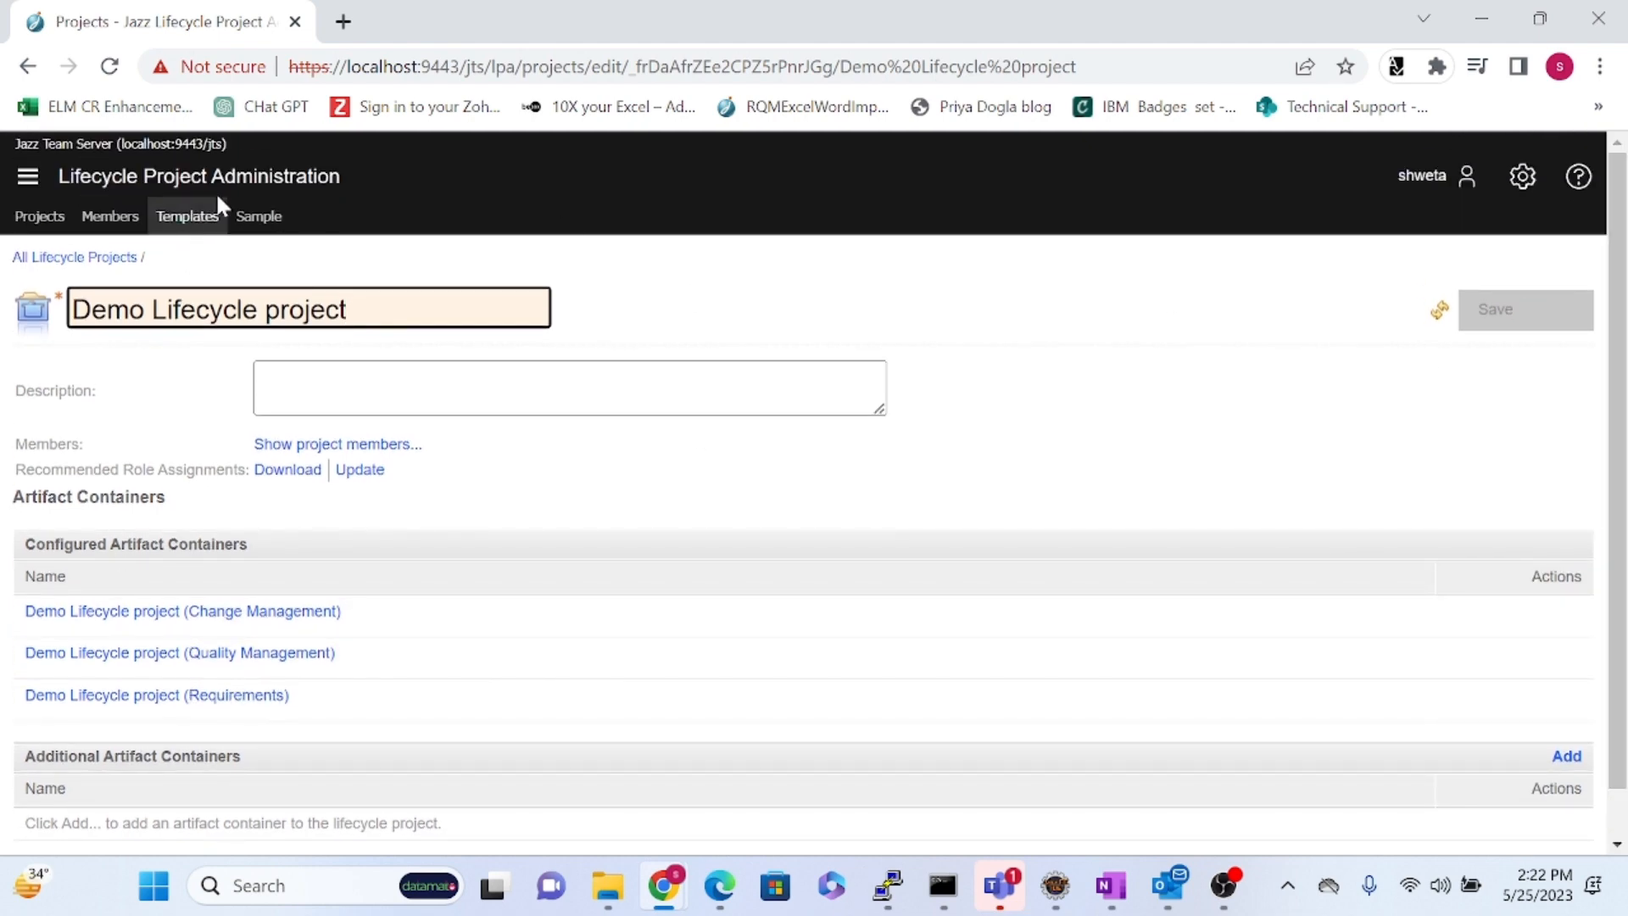
pyautogui.moveTo(465, 67); pyautogui.dragTo(1627, 191)
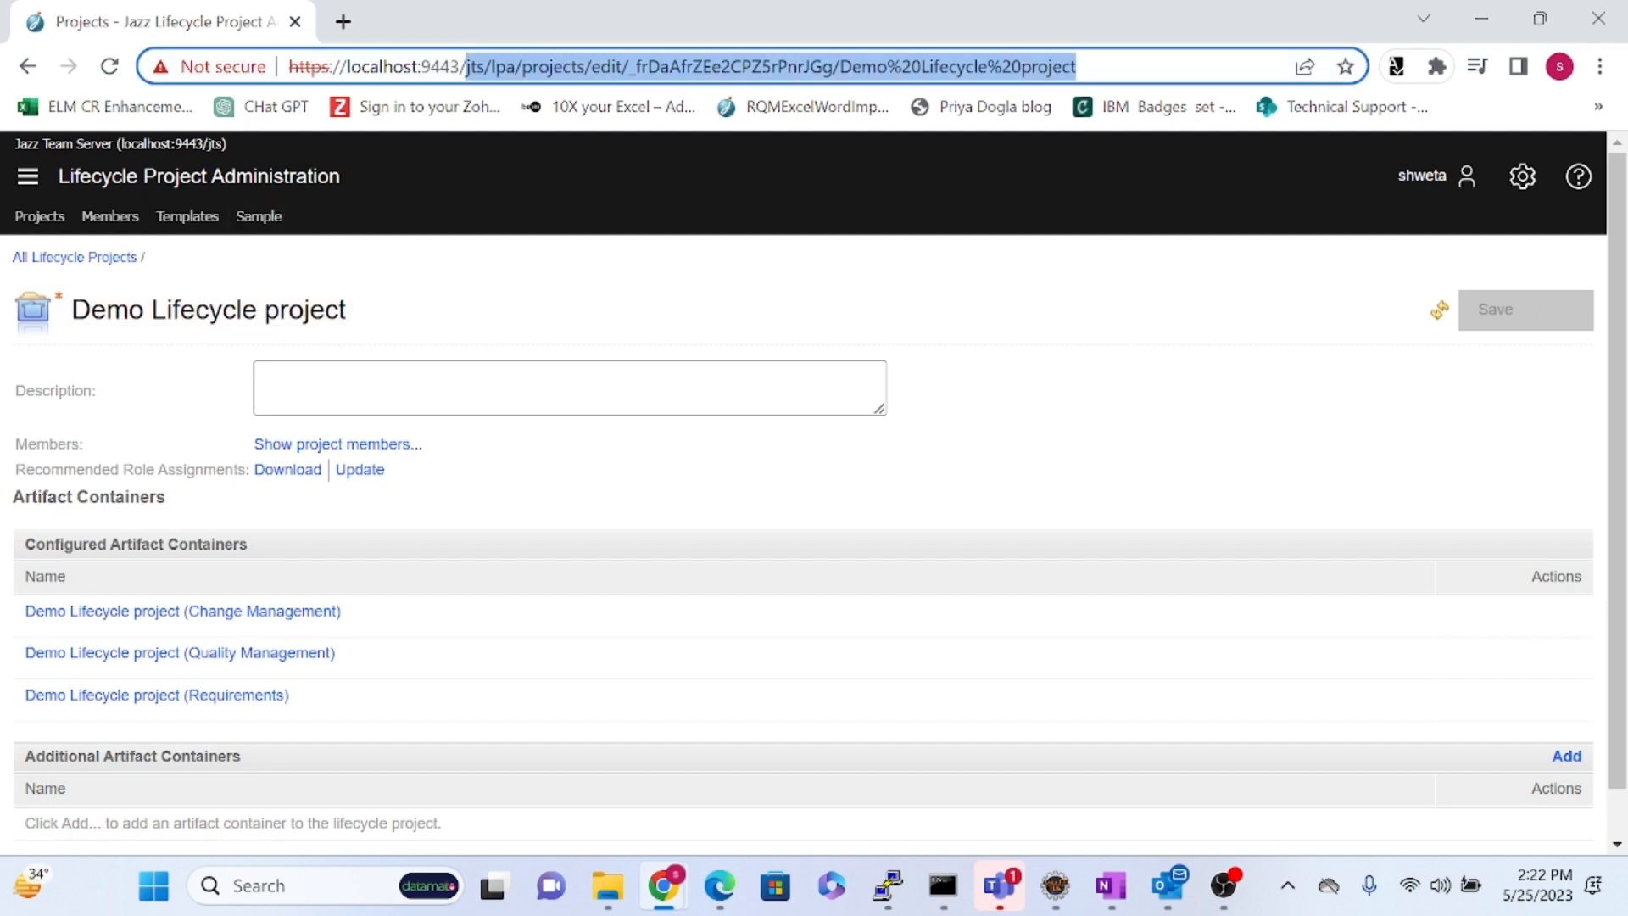
pyautogui.write('ccm/admin')
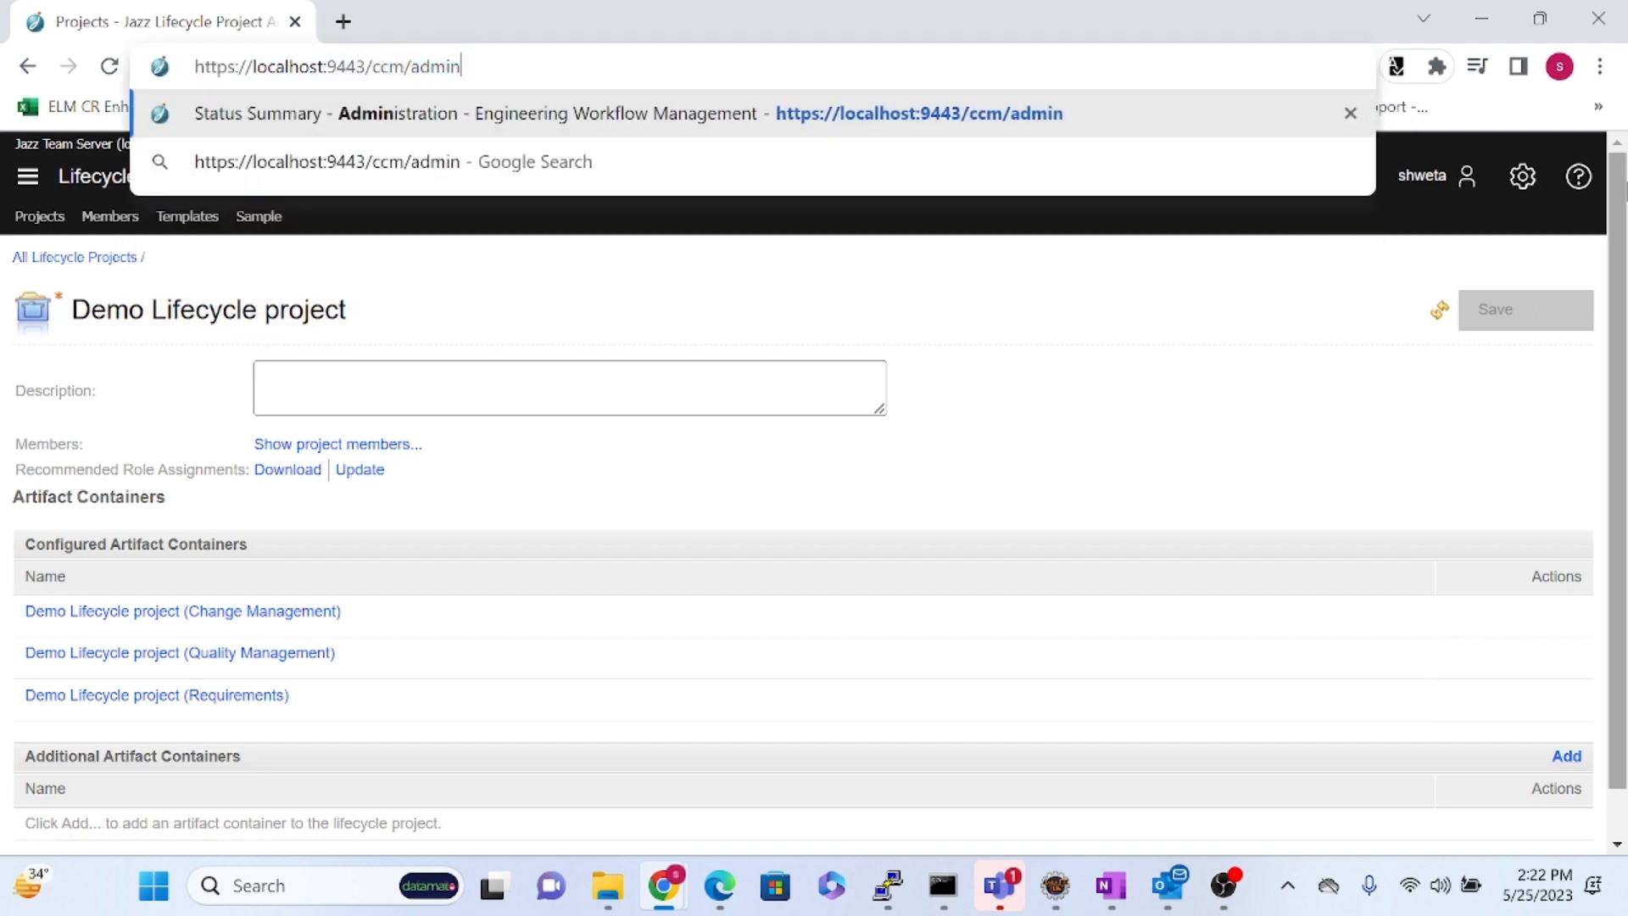
pyautogui.press('Return')
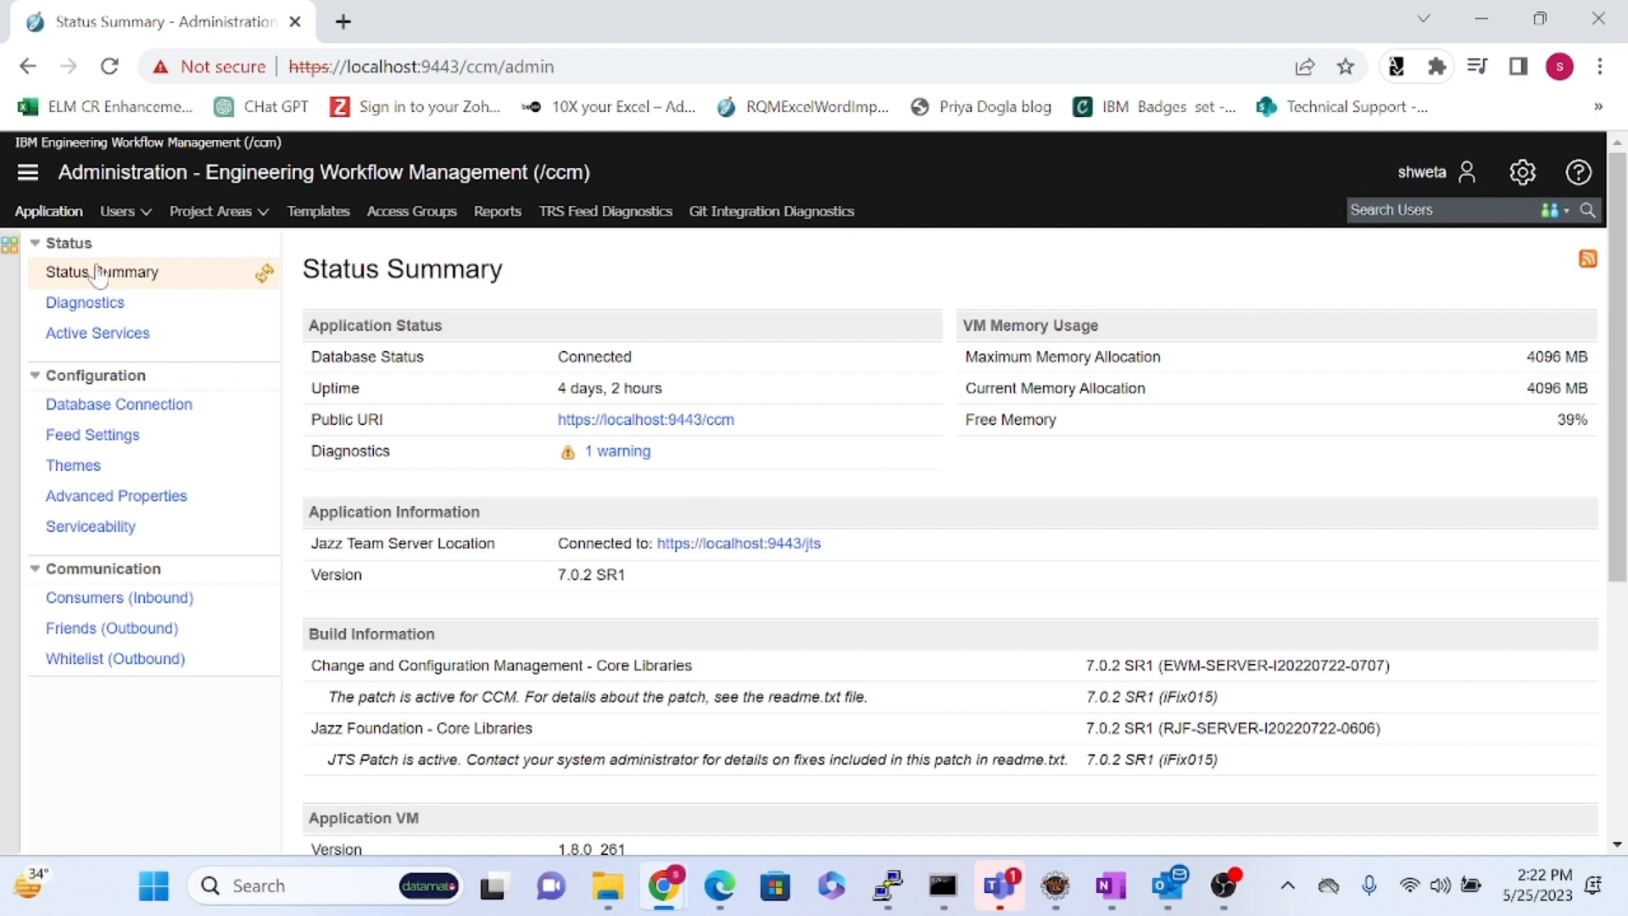
pyautogui.click(216, 211)
pyautogui.click(310, 279)
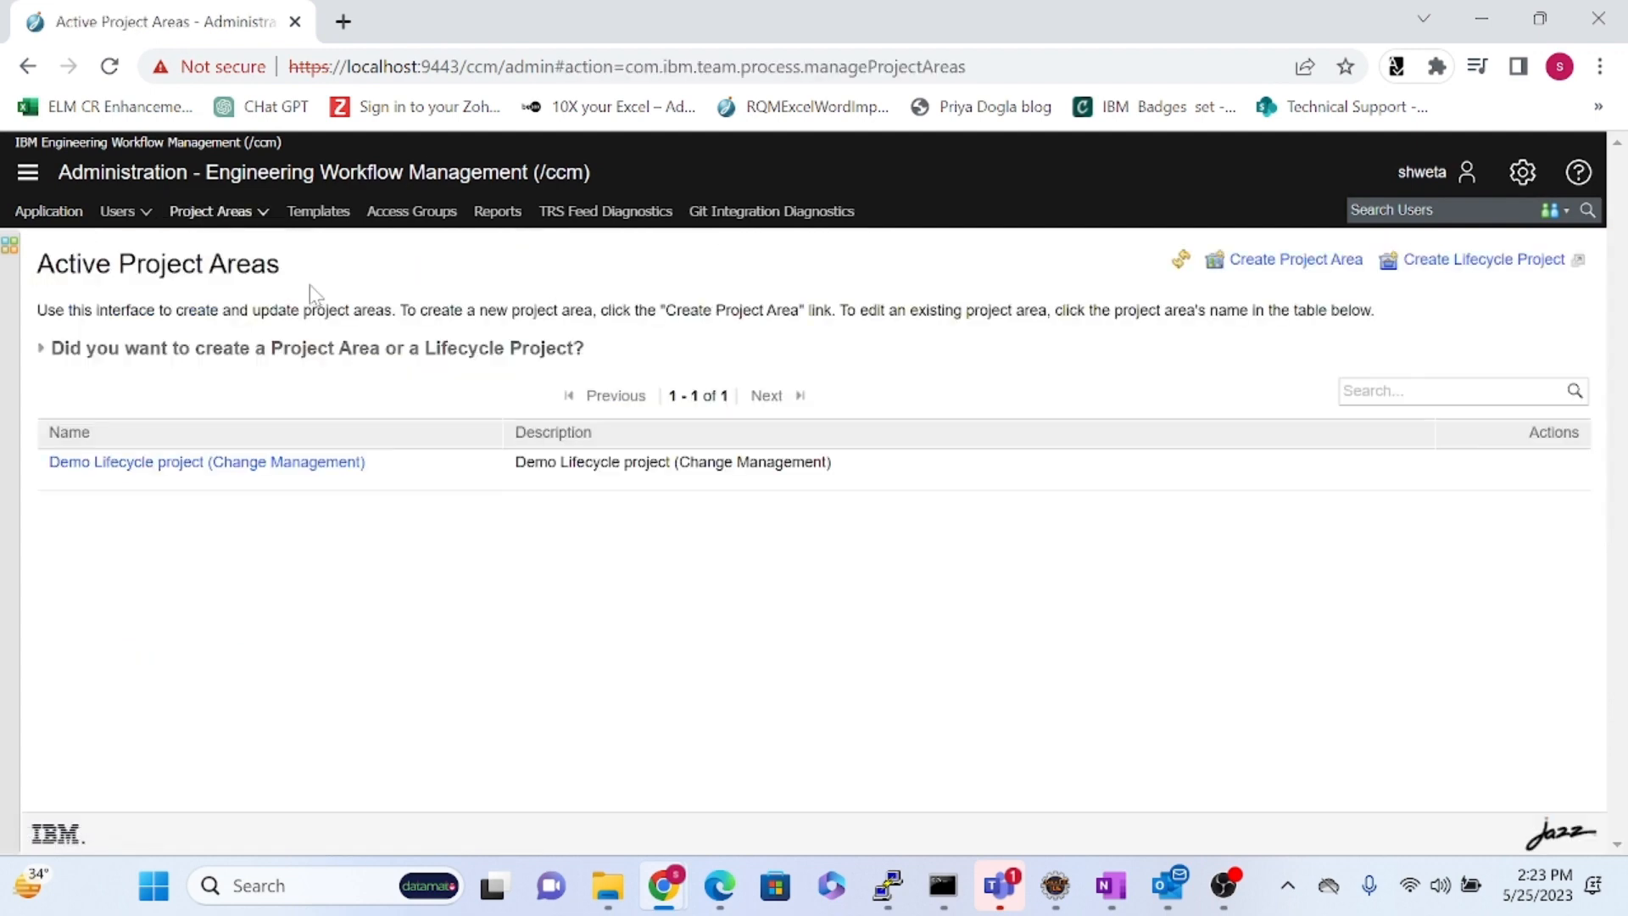